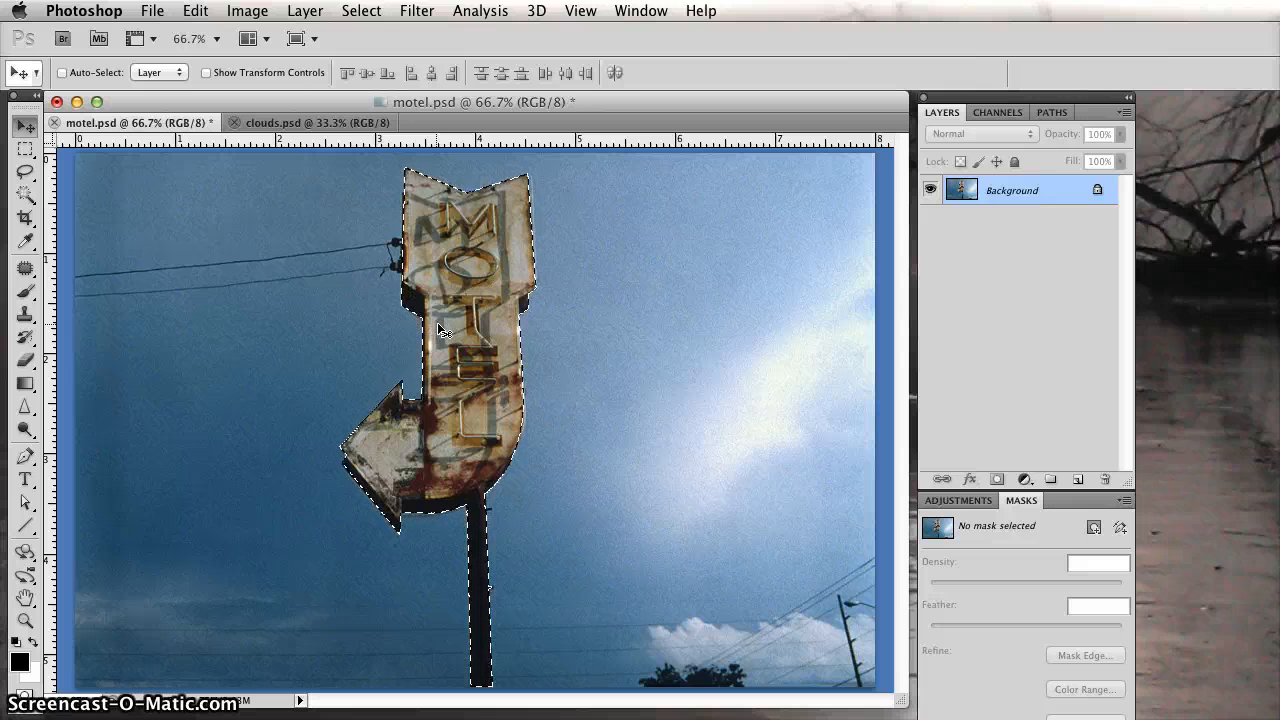
Clear the selection in clouds.psd and return to motel.psd.
click(314, 123)
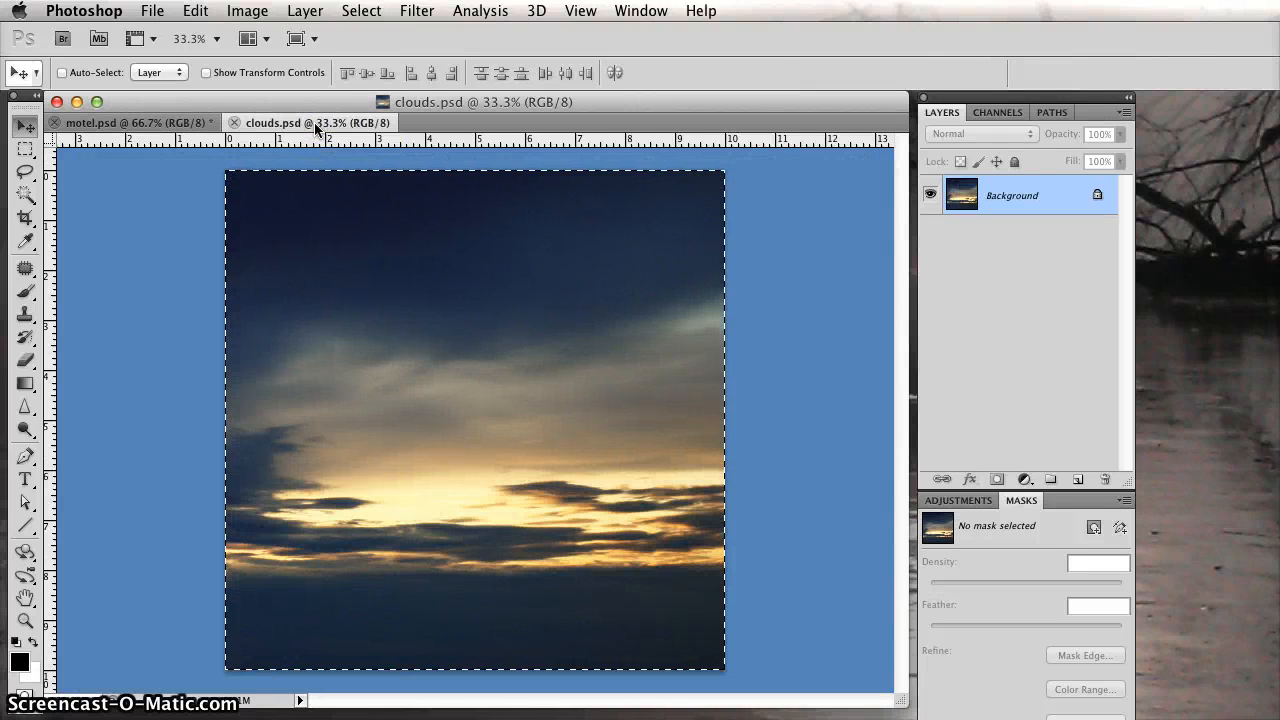
key(super+d)
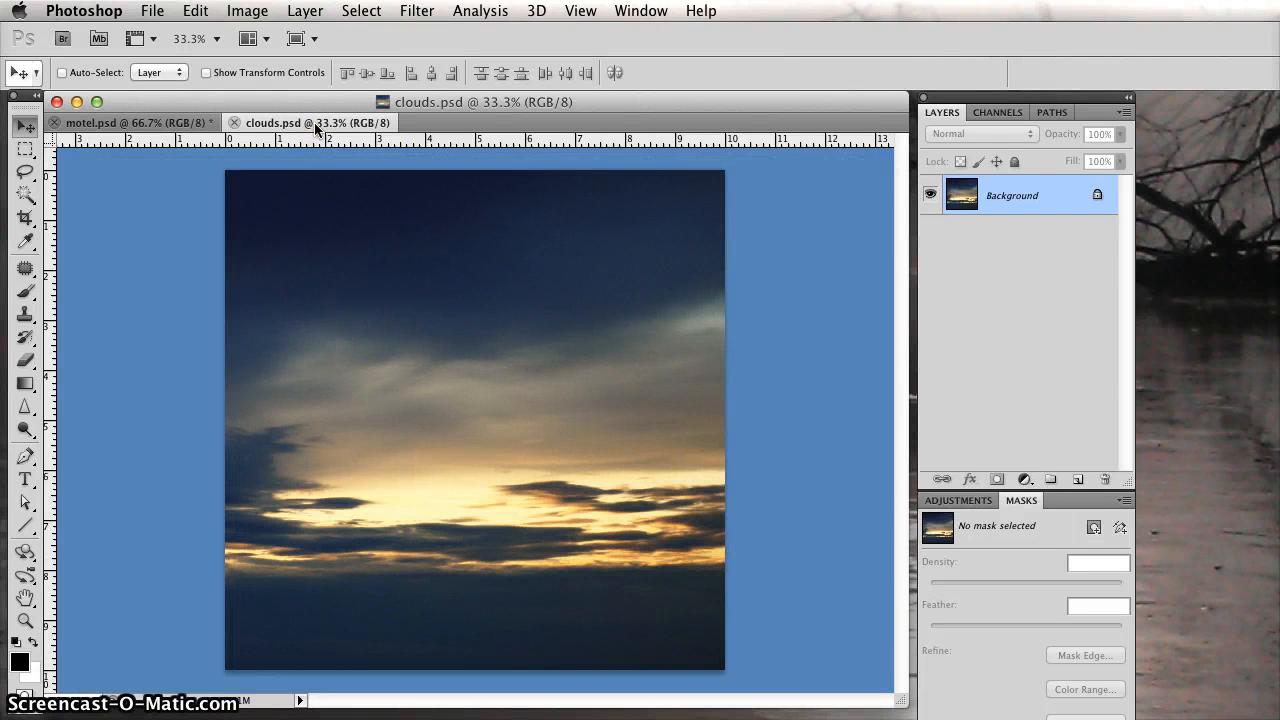
click(155, 124)
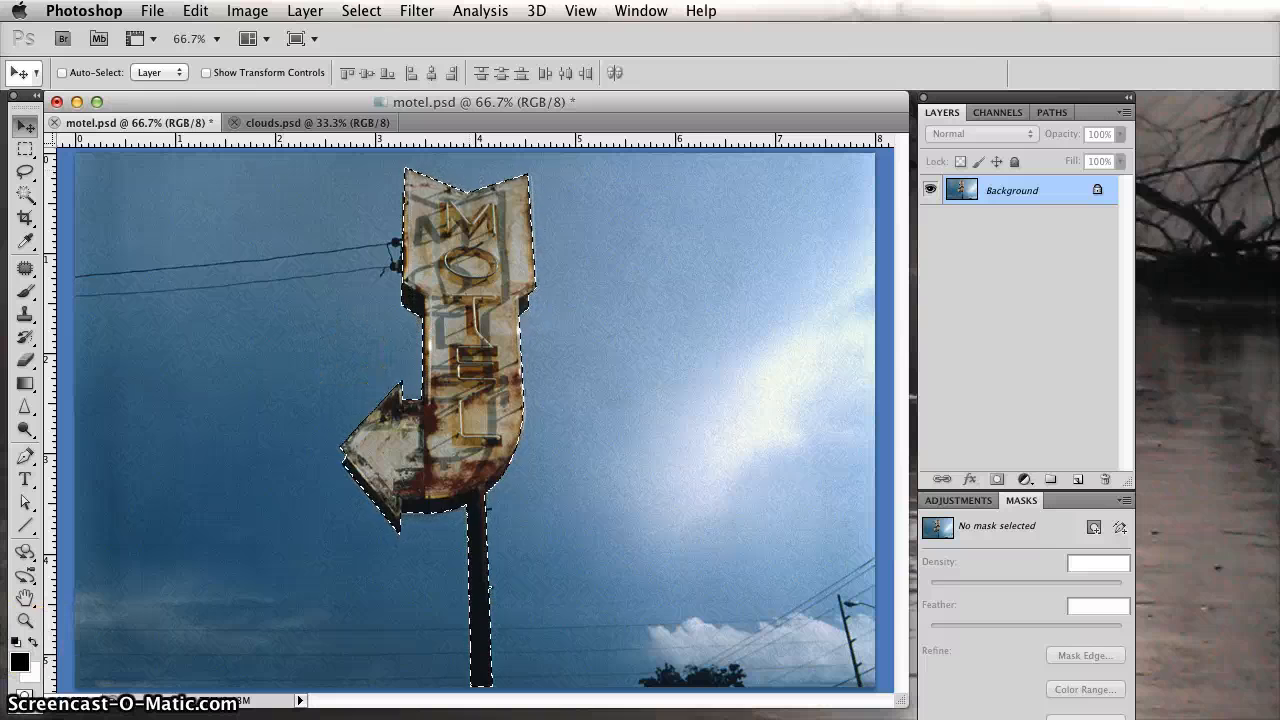
Check the motel sign selection in Quick Mask mode, then return to standard mode and save the selection.
click(22, 698)
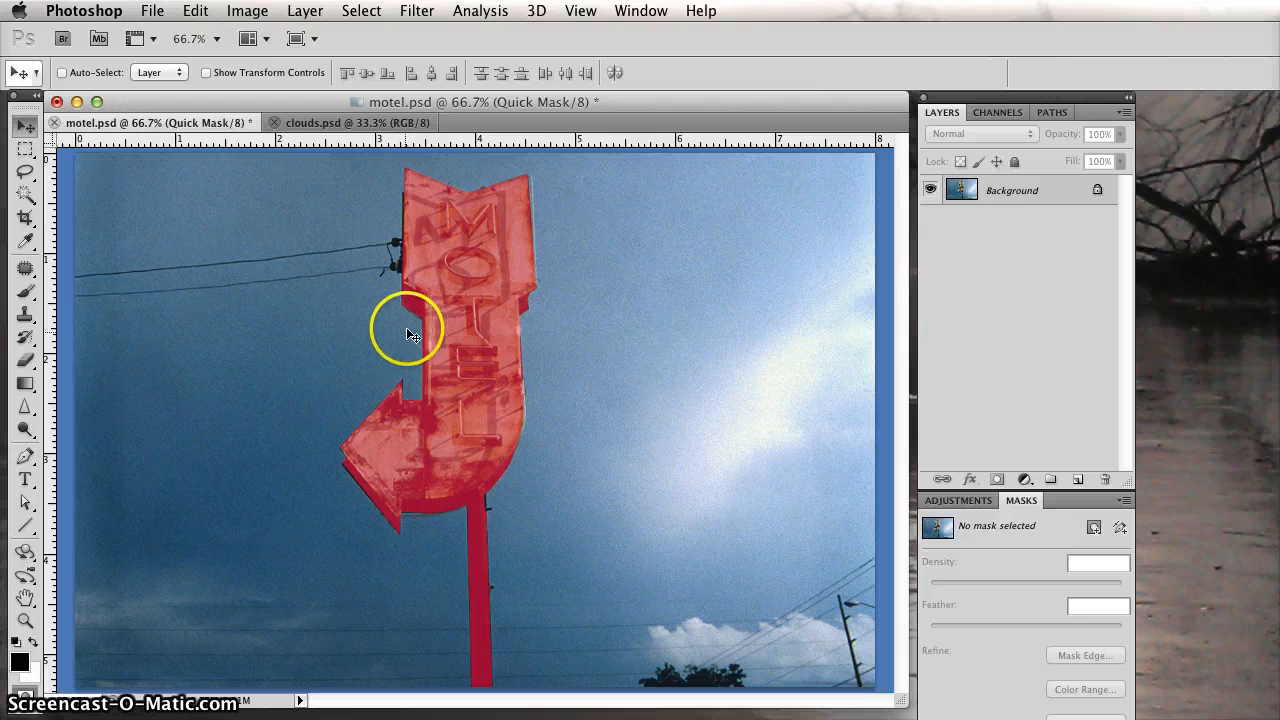
click(349, 9)
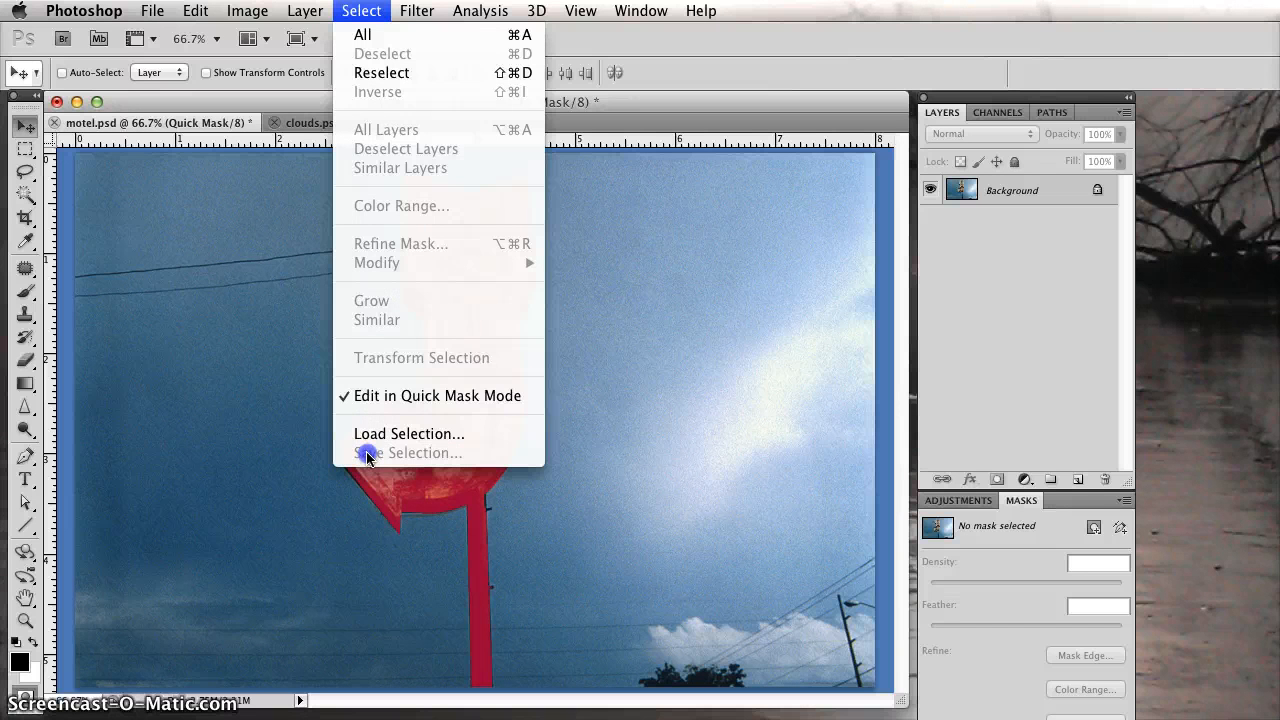
click(485, 385)
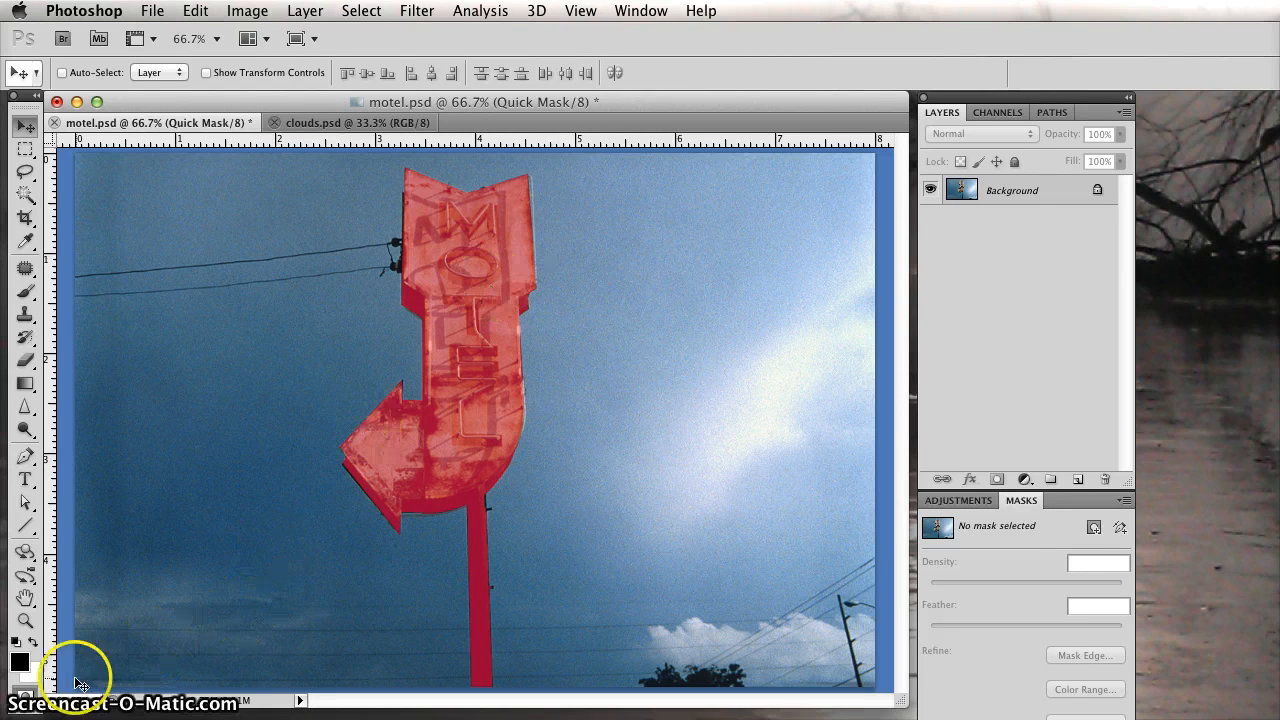
click(25, 697)
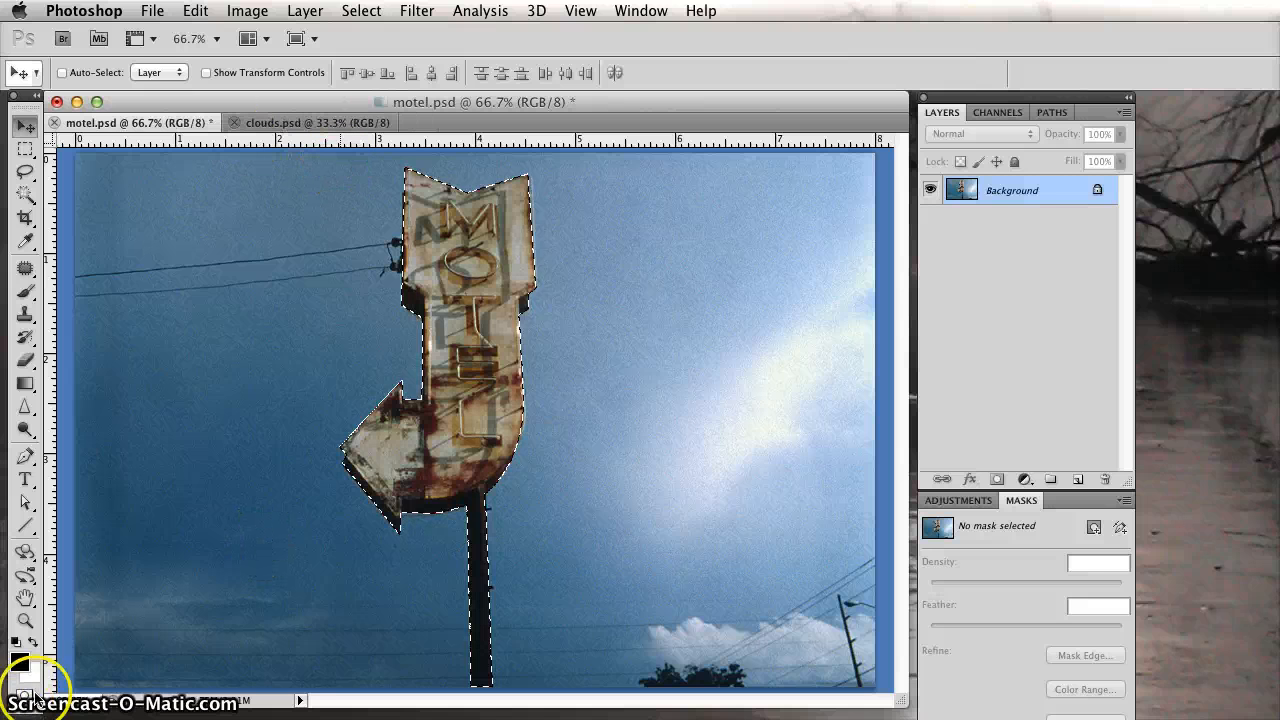
click(361, 11)
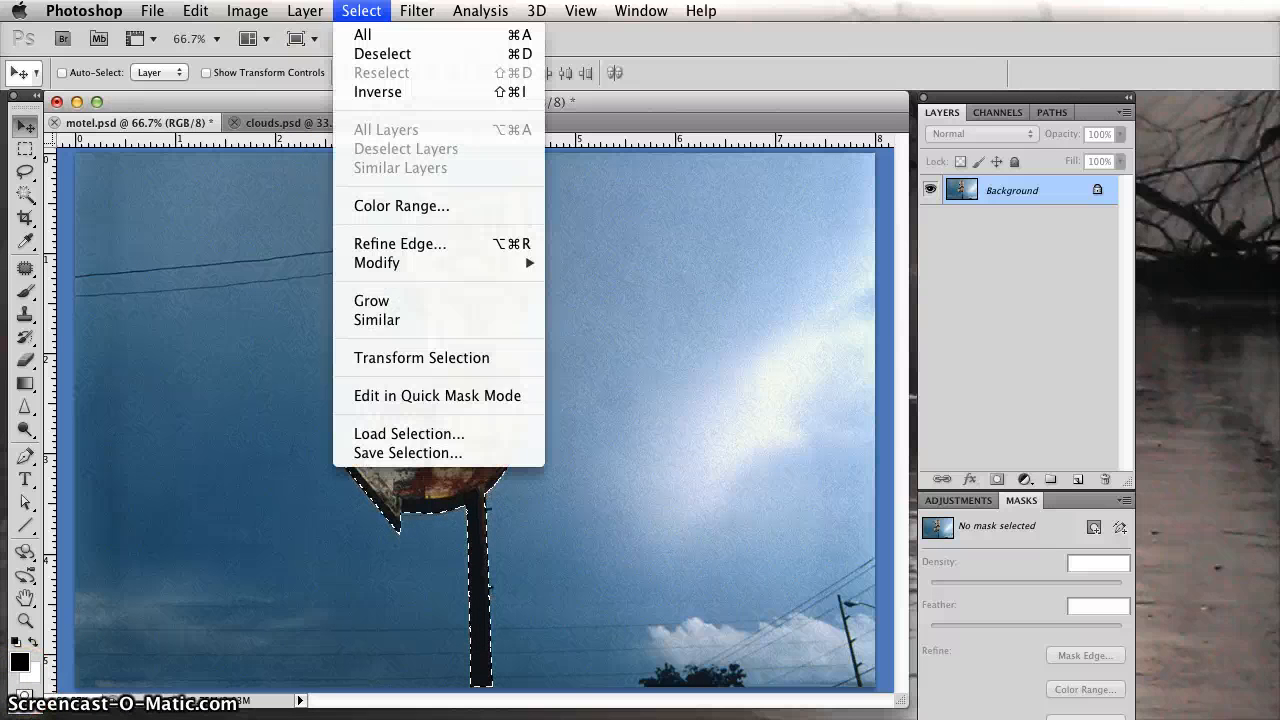
click(440, 458)
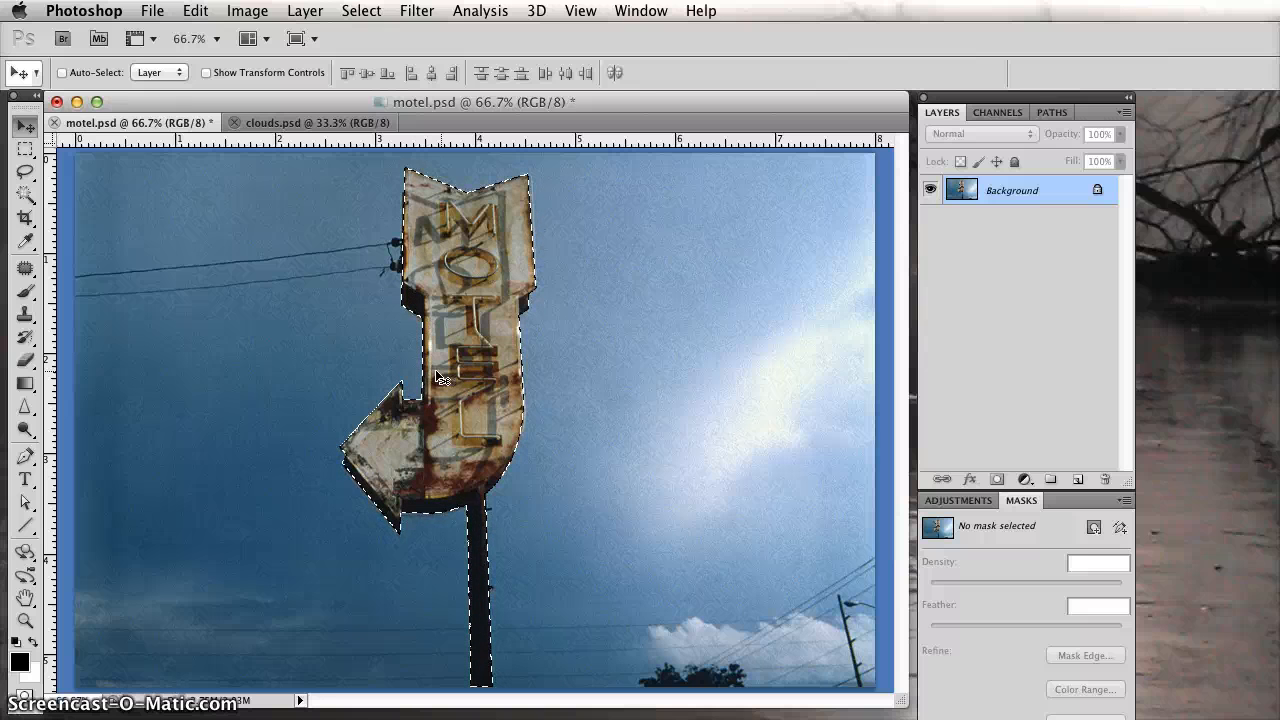
Deselect the sign and reload its selection from the "quick mask" channel of motel.psd as a new selection.
key(super+d)
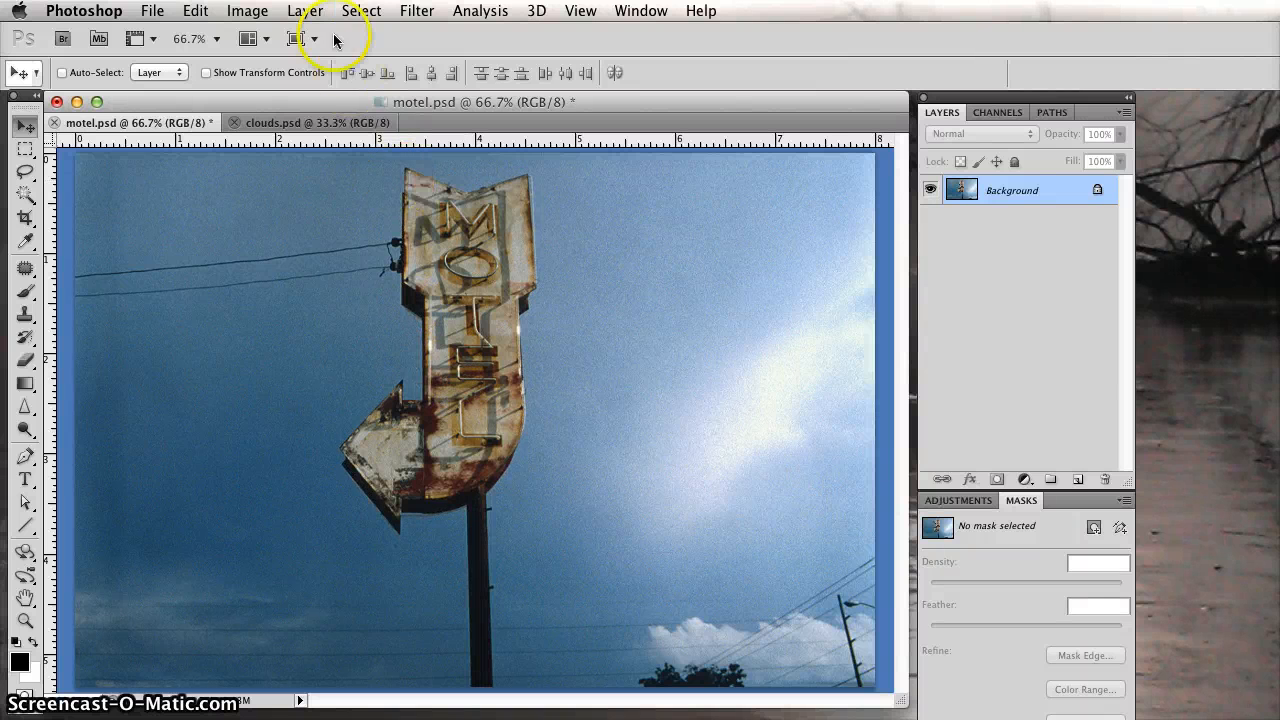
click(358, 9)
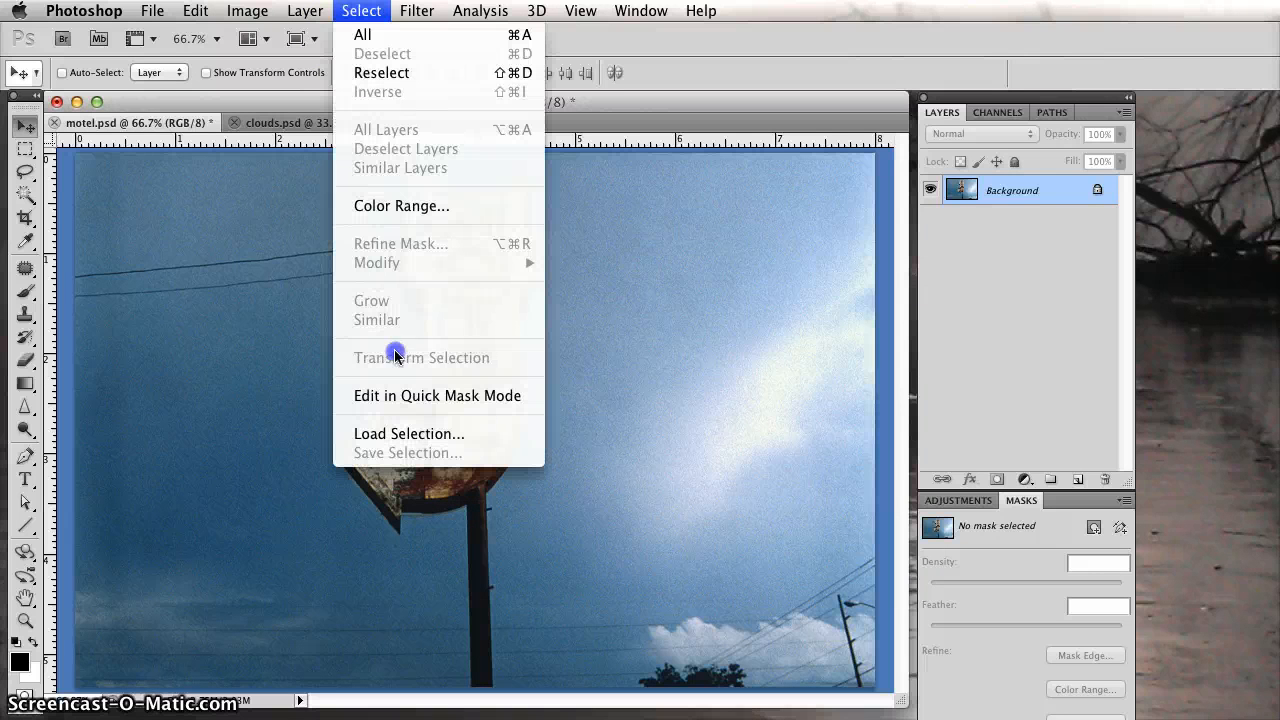
click(421, 430)
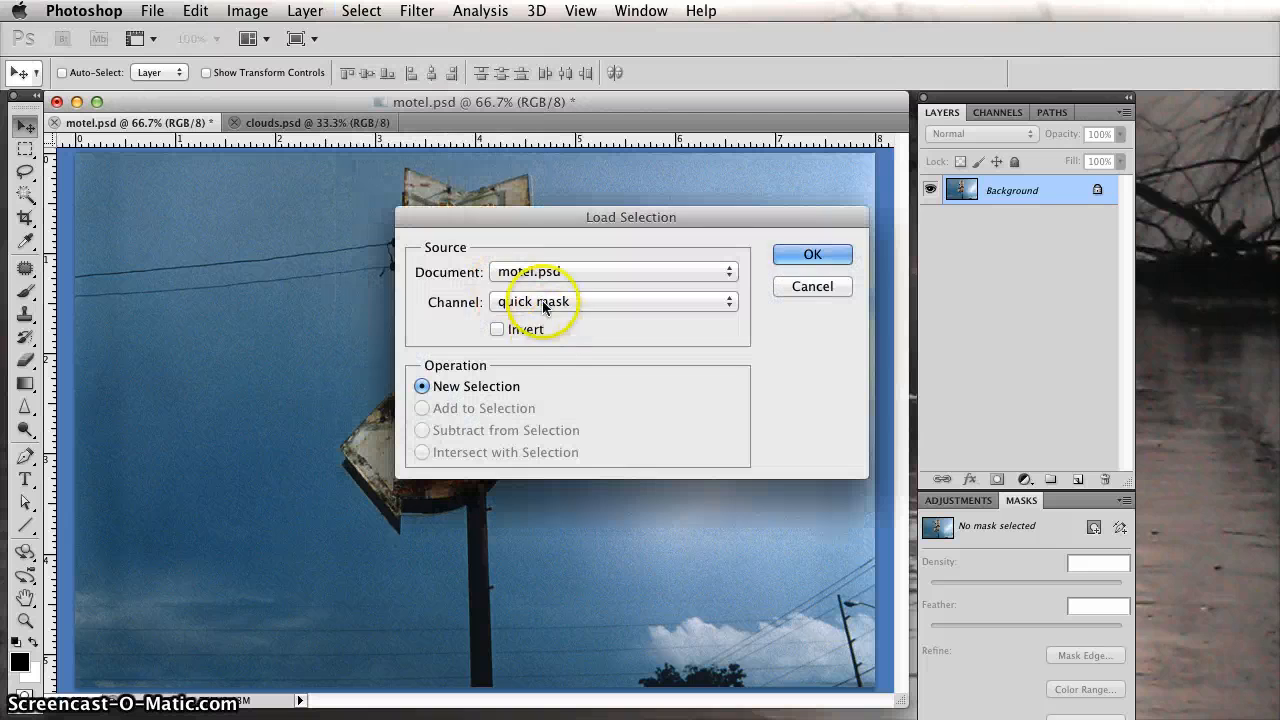
click(545, 303)
click(545, 303)
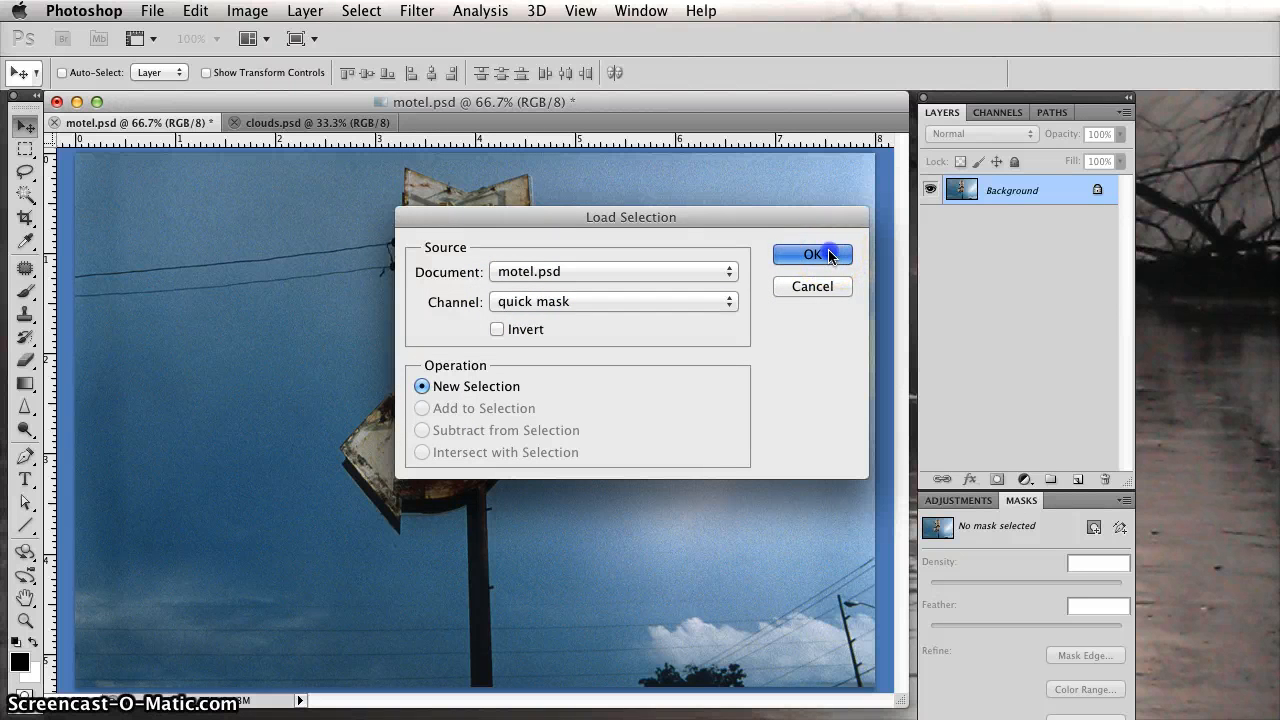
click(812, 255)
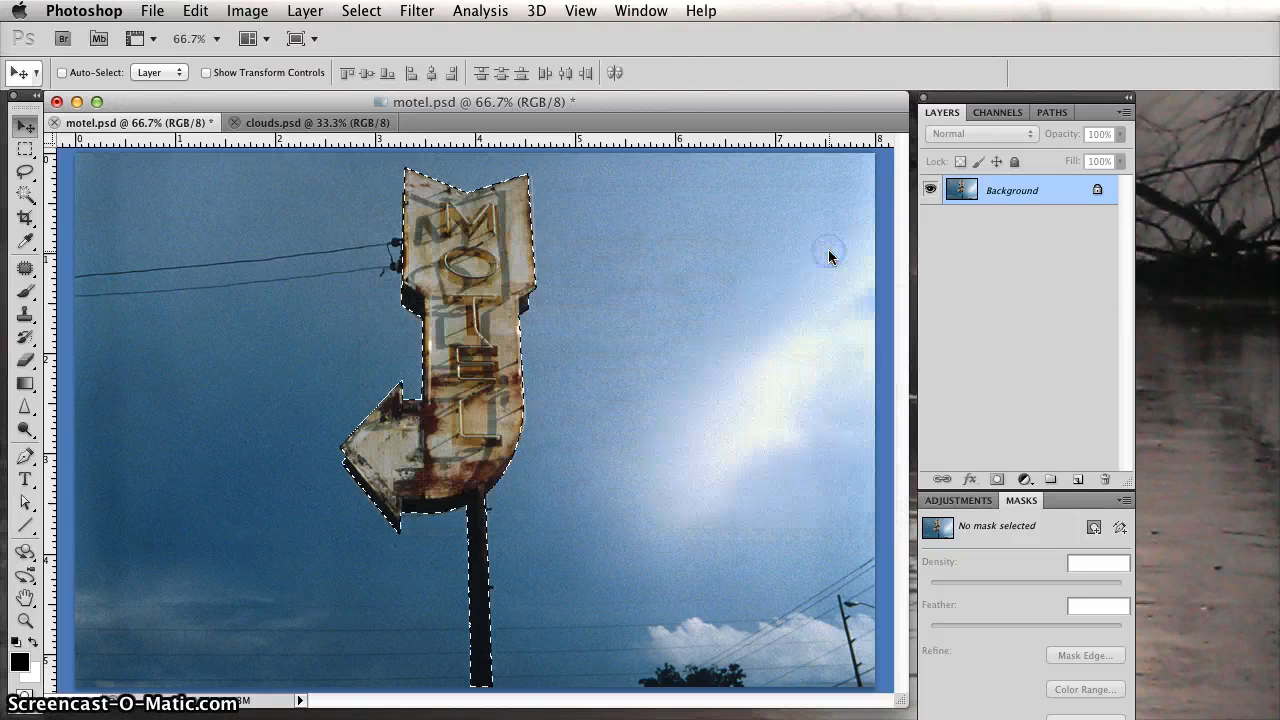
Look at the sky image in clouds.psd and return to motel.psd.
click(443, 374)
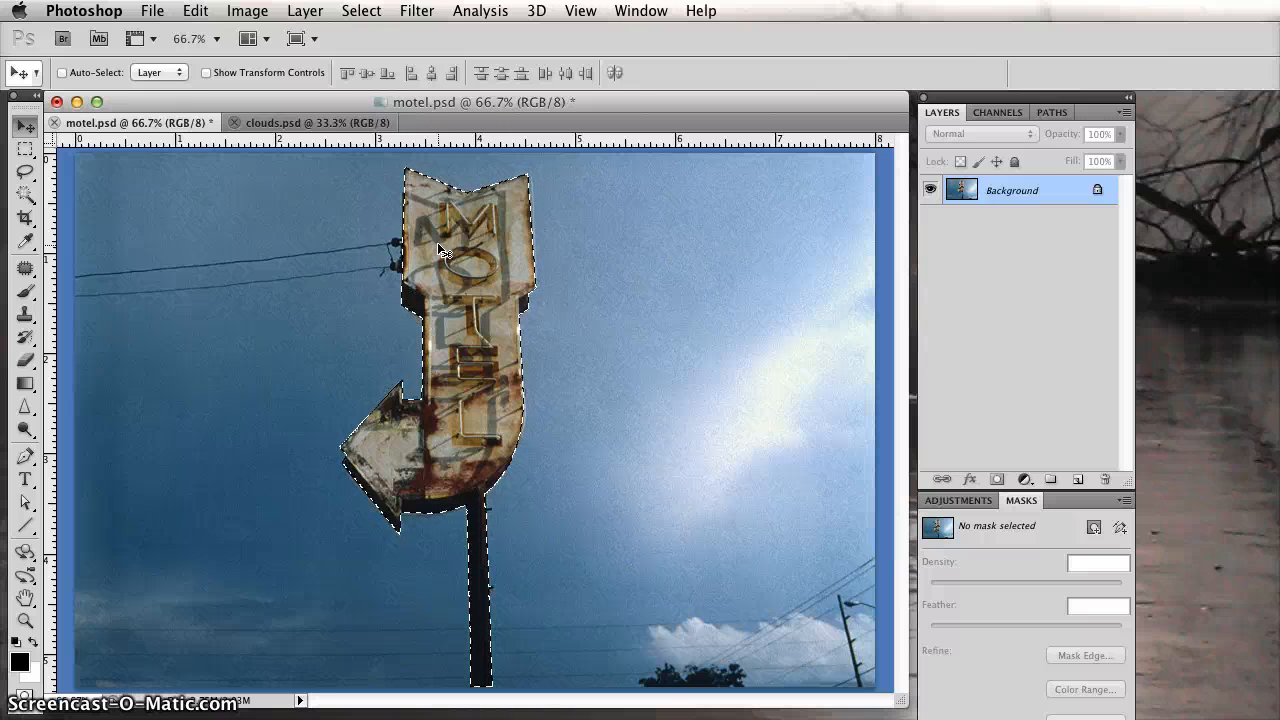
click(255, 163)
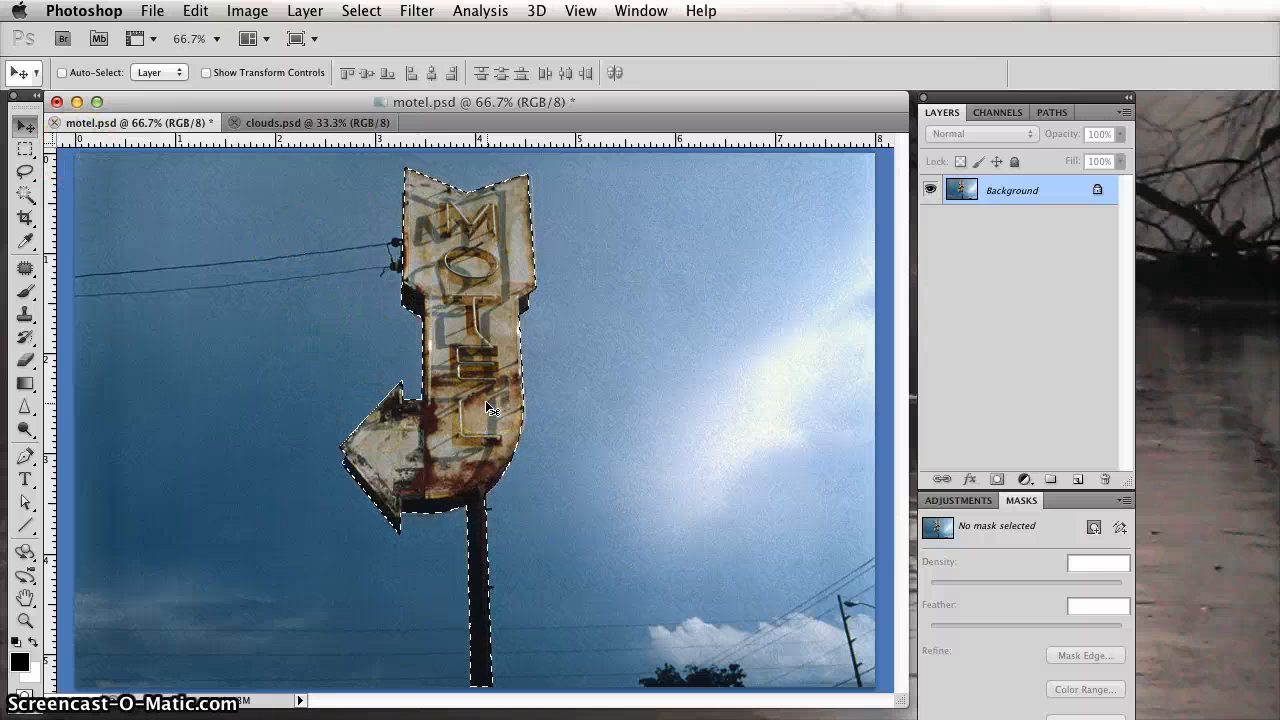
click(290, 123)
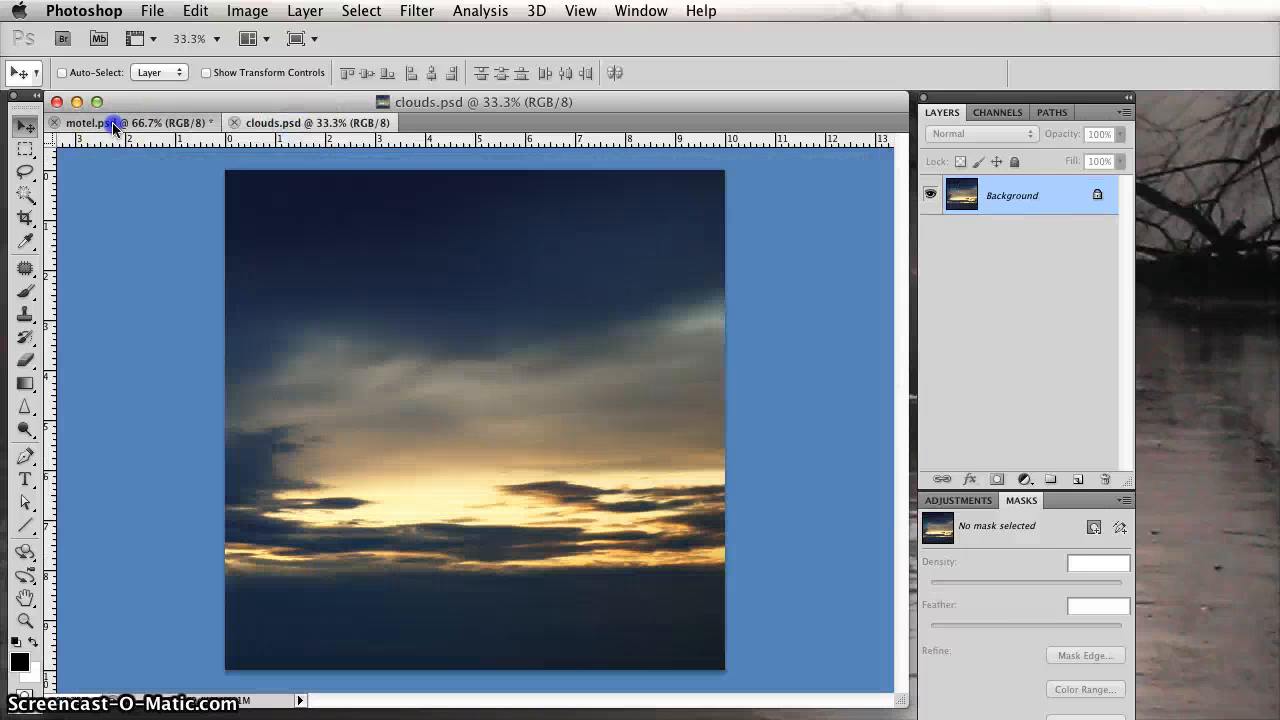
click(109, 124)
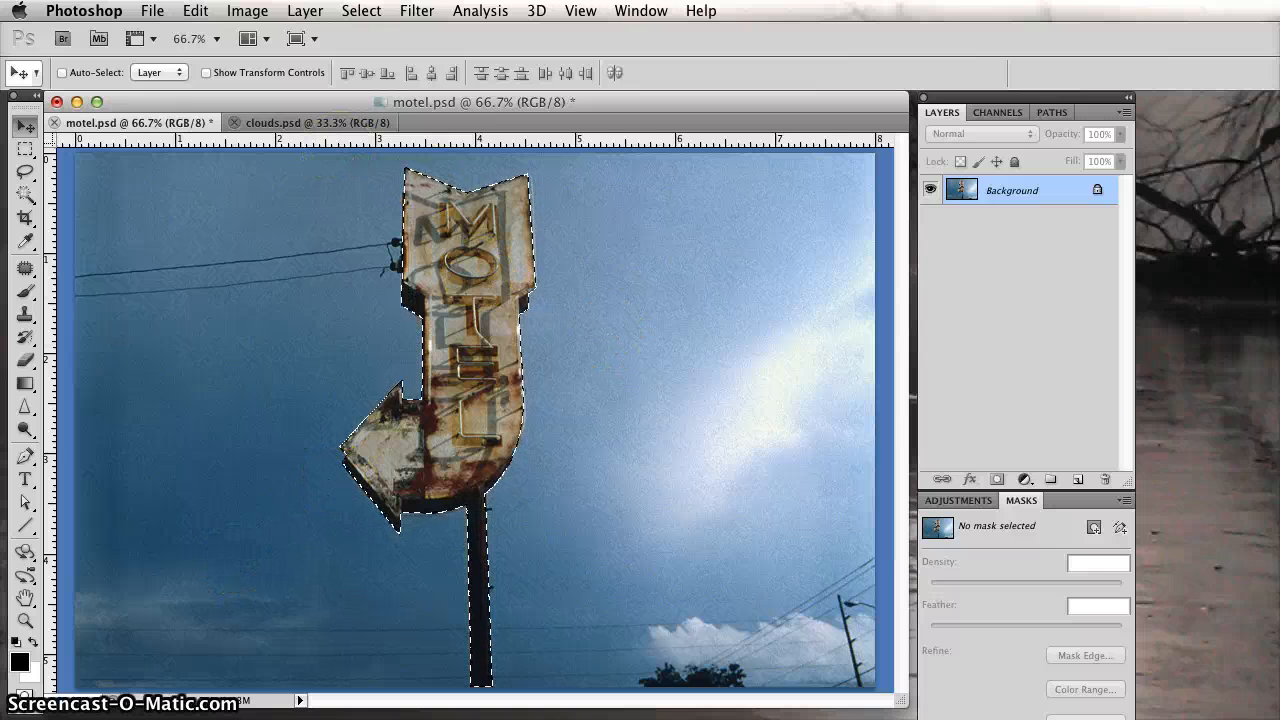
Inspect the selection edge up close along the motel sign, from the wire connectors down to the arrow tip.
click(25, 621)
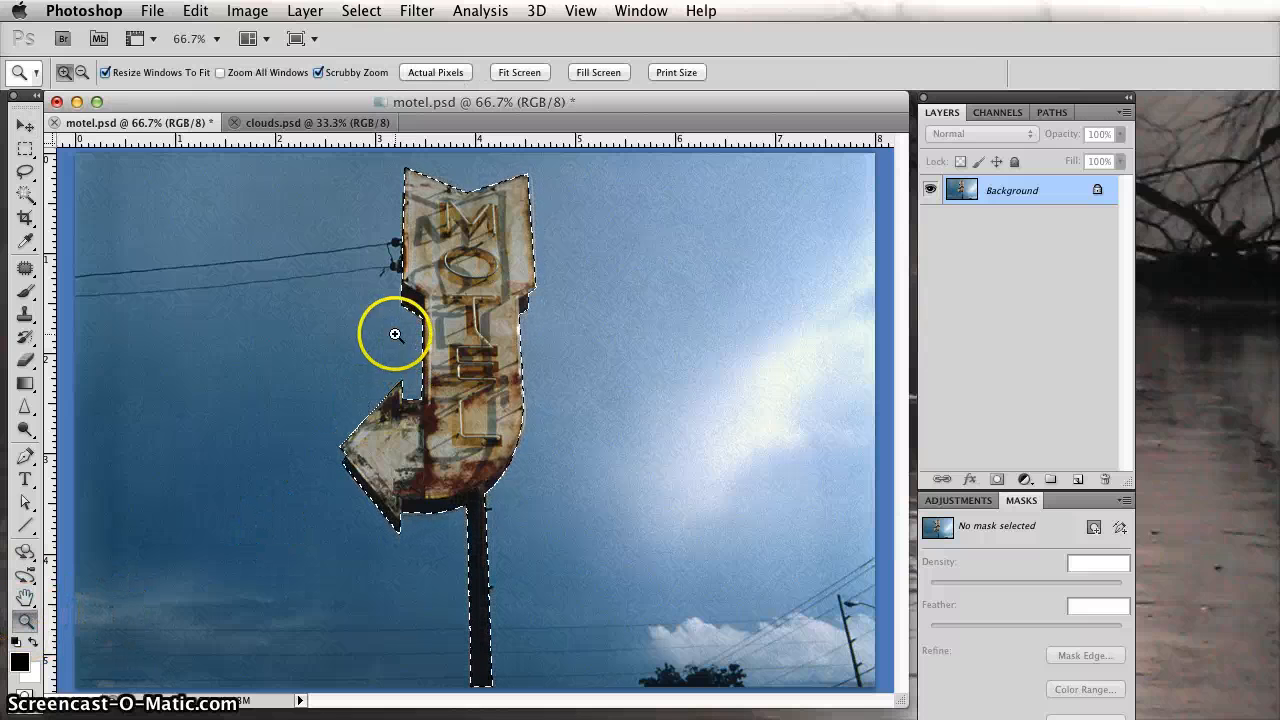
drag(338, 262, 472, 457)
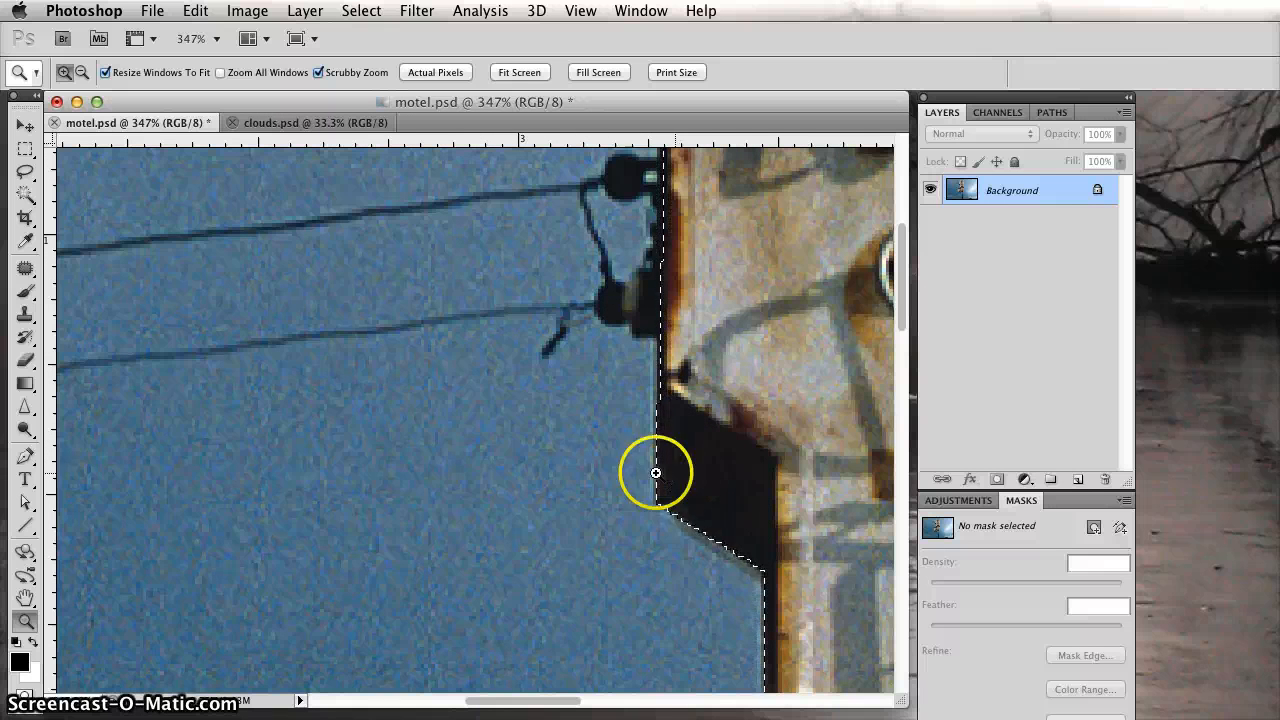
drag(580, 480, 333, 462)
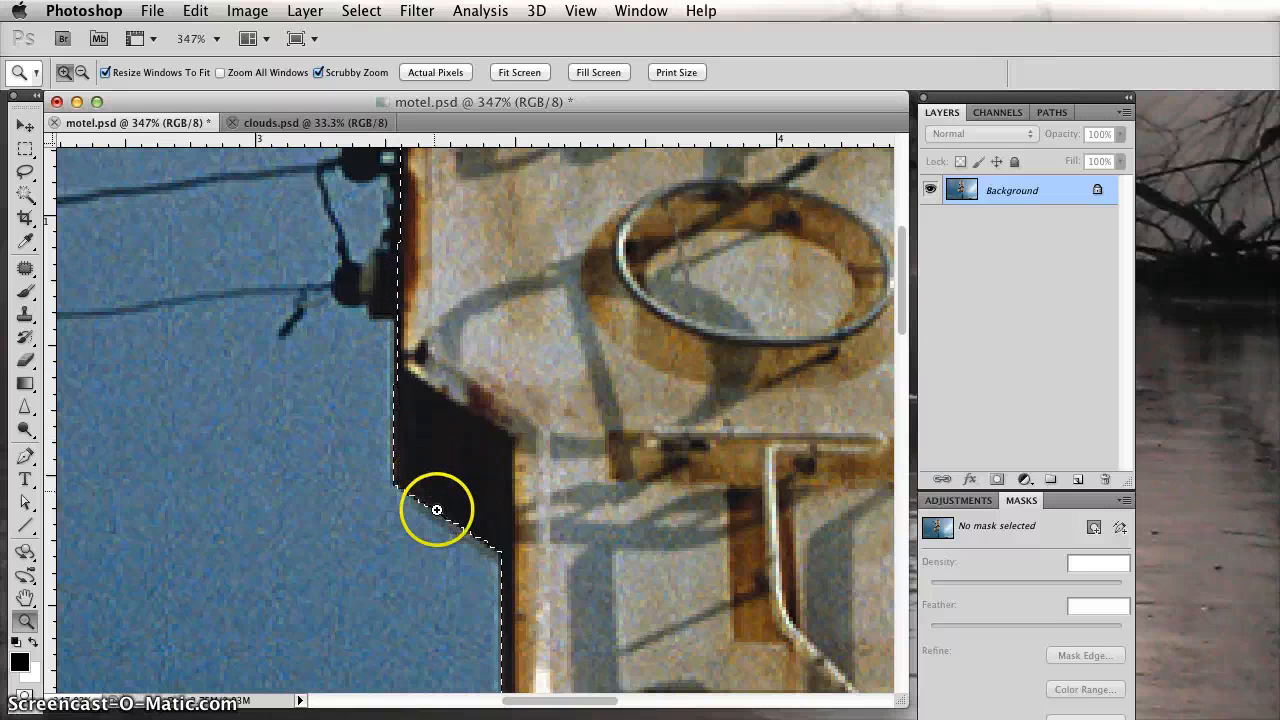
drag(434, 506, 389, 240)
drag(463, 674, 476, 422)
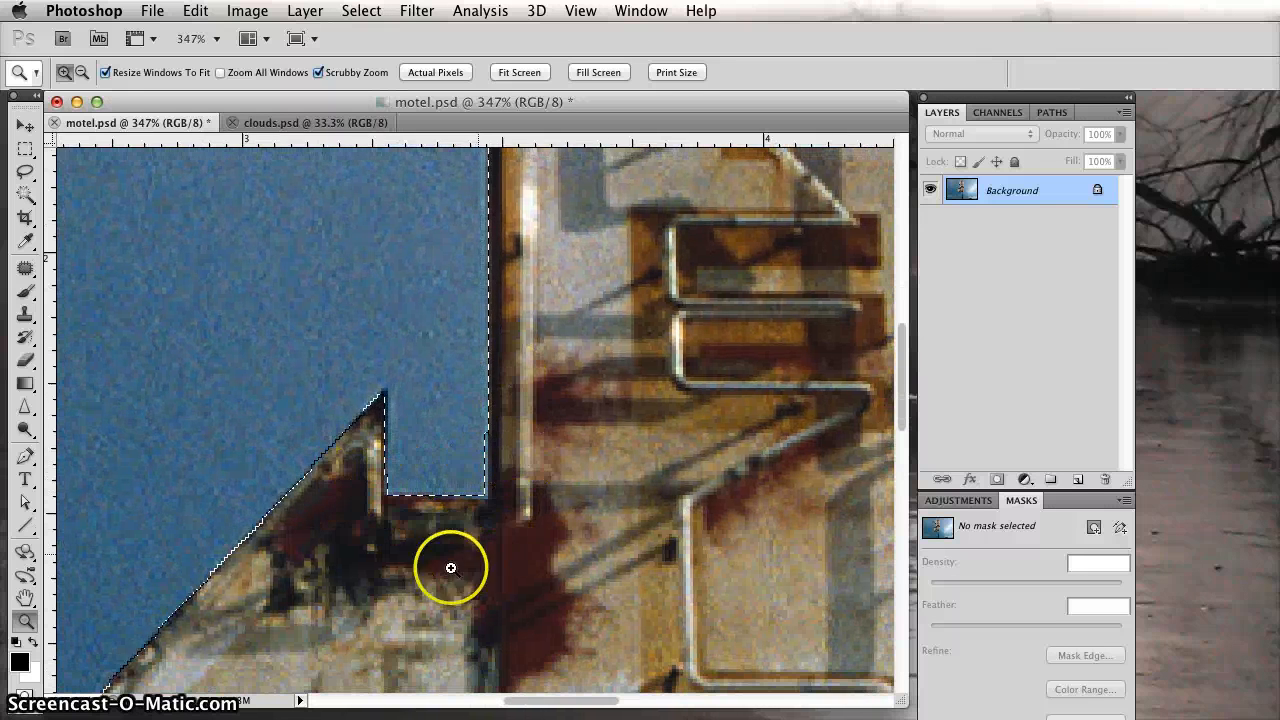
drag(451, 569, 491, 286)
drag(391, 463, 434, 324)
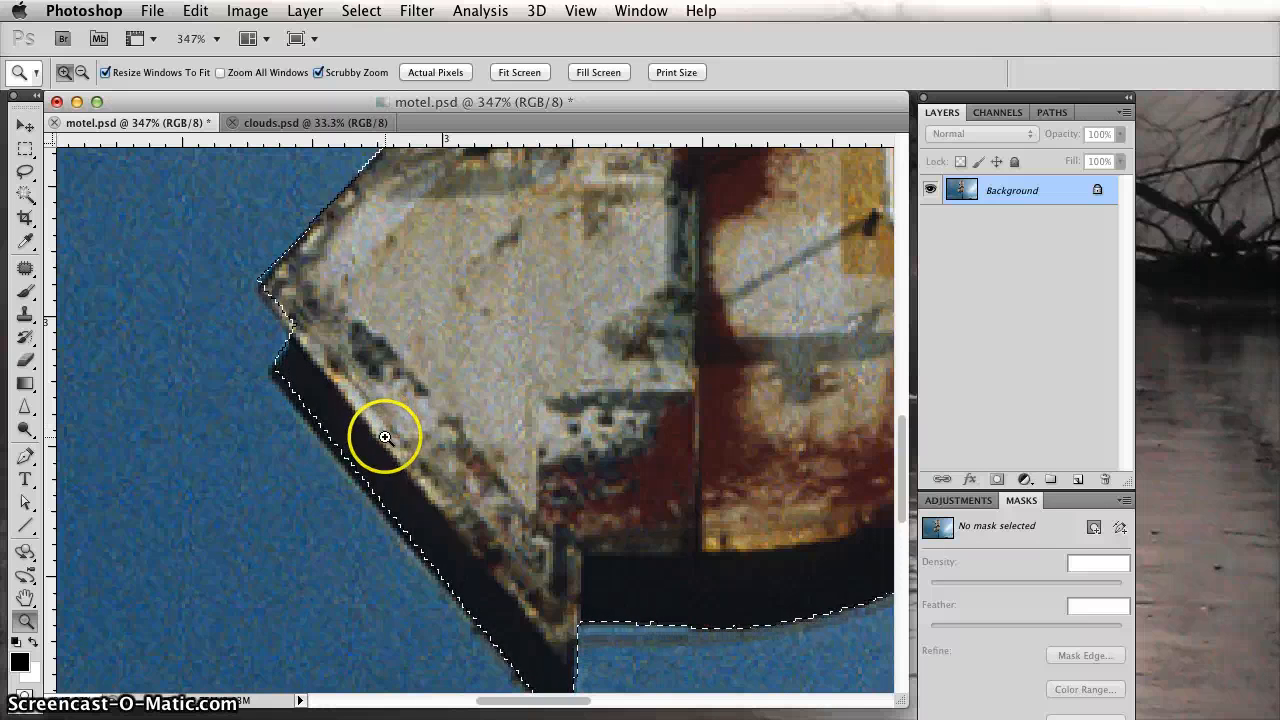
Expand the motel sign selection by 2 pixels.
click(361, 10)
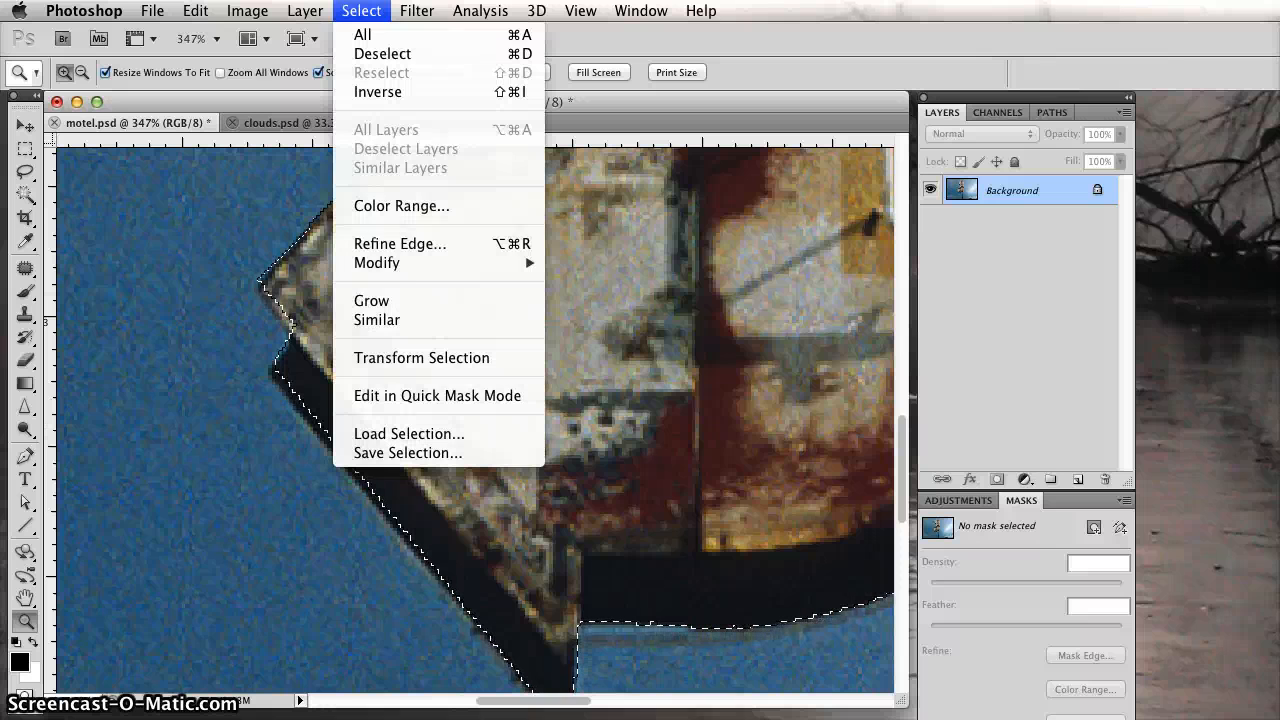
mouse_move(420, 262)
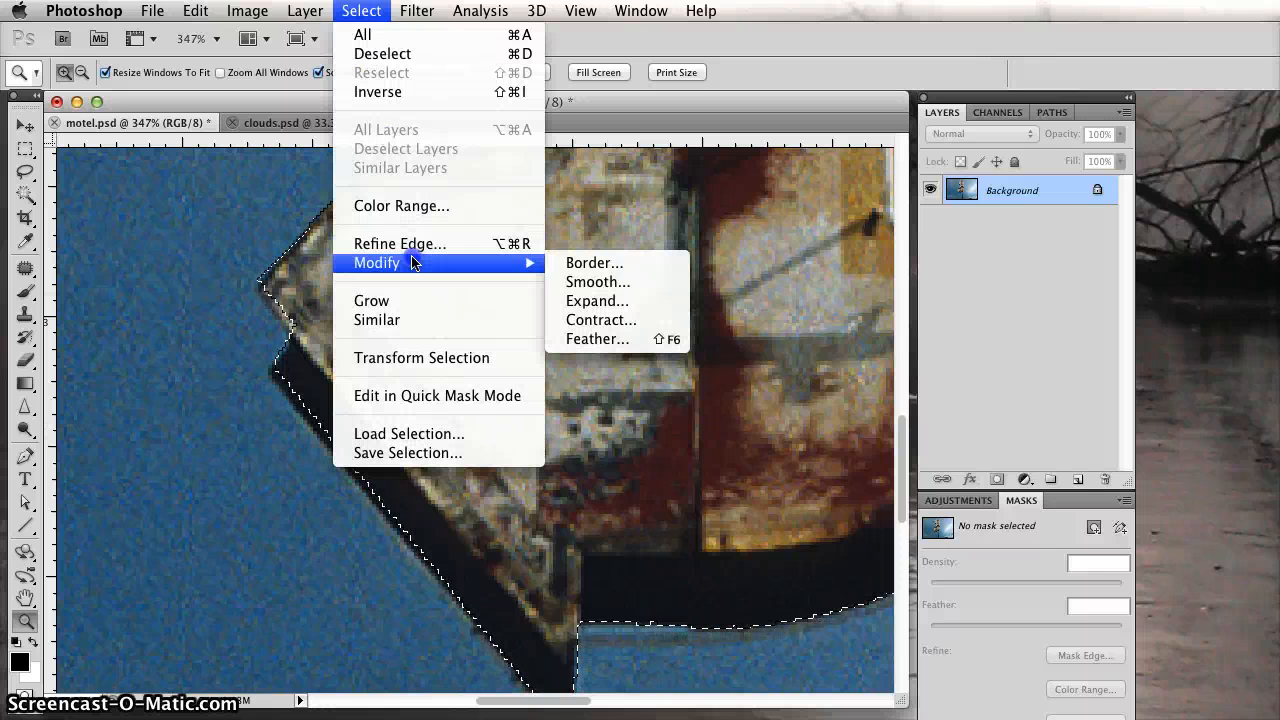
click(592, 298)
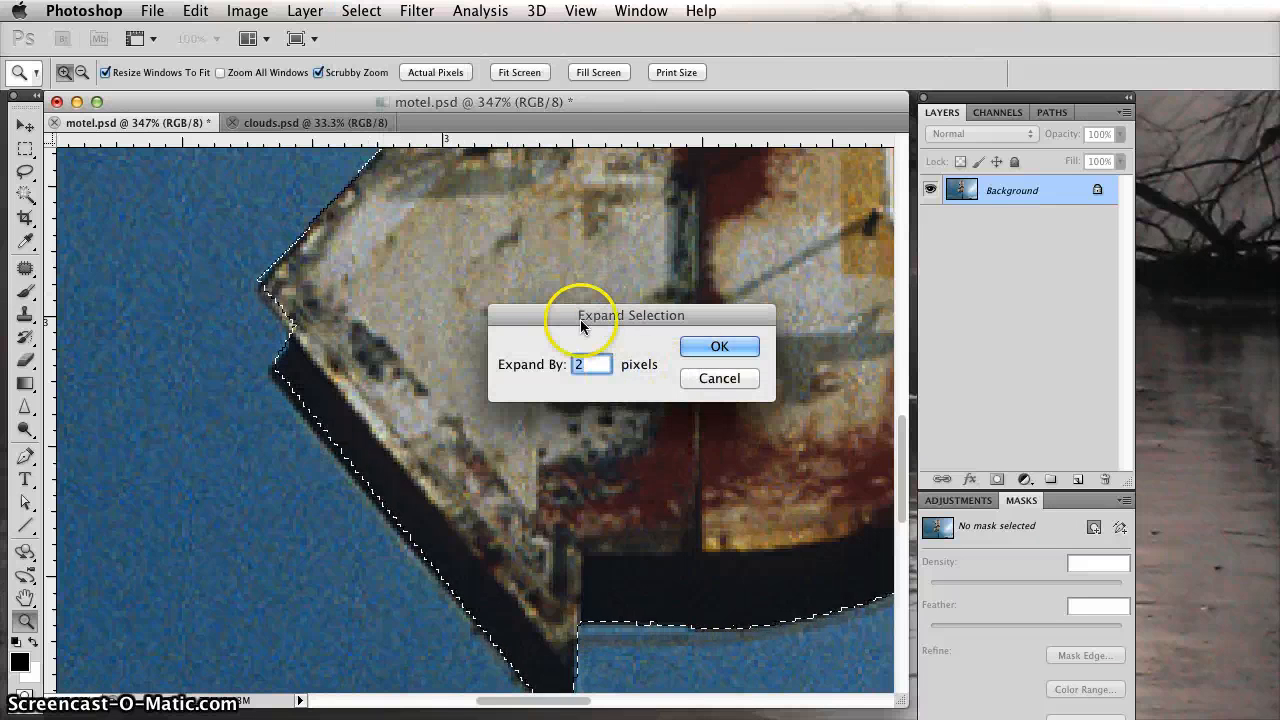
drag(576, 320, 583, 230)
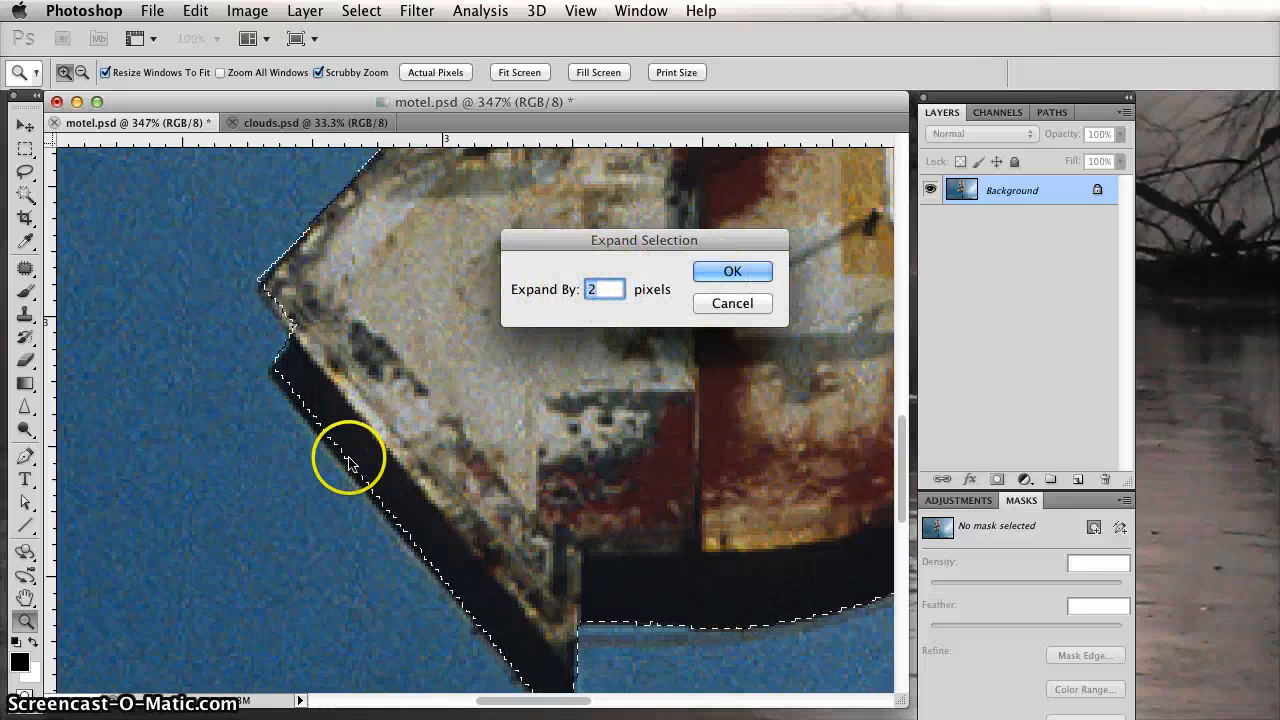
click(711, 269)
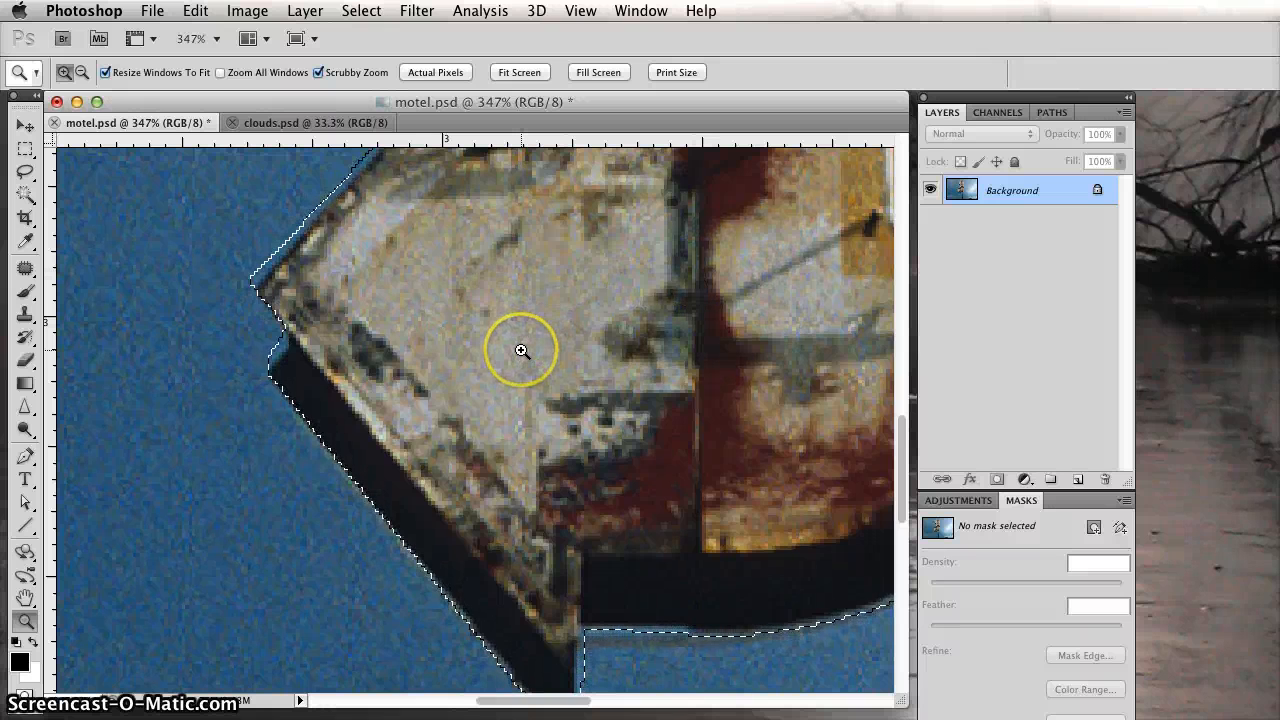
Examine the expanded selection edge from the arrow up to the top of the sign, then return to the 66.7% view.
scroll(520, 350, up, 3)
key(space)
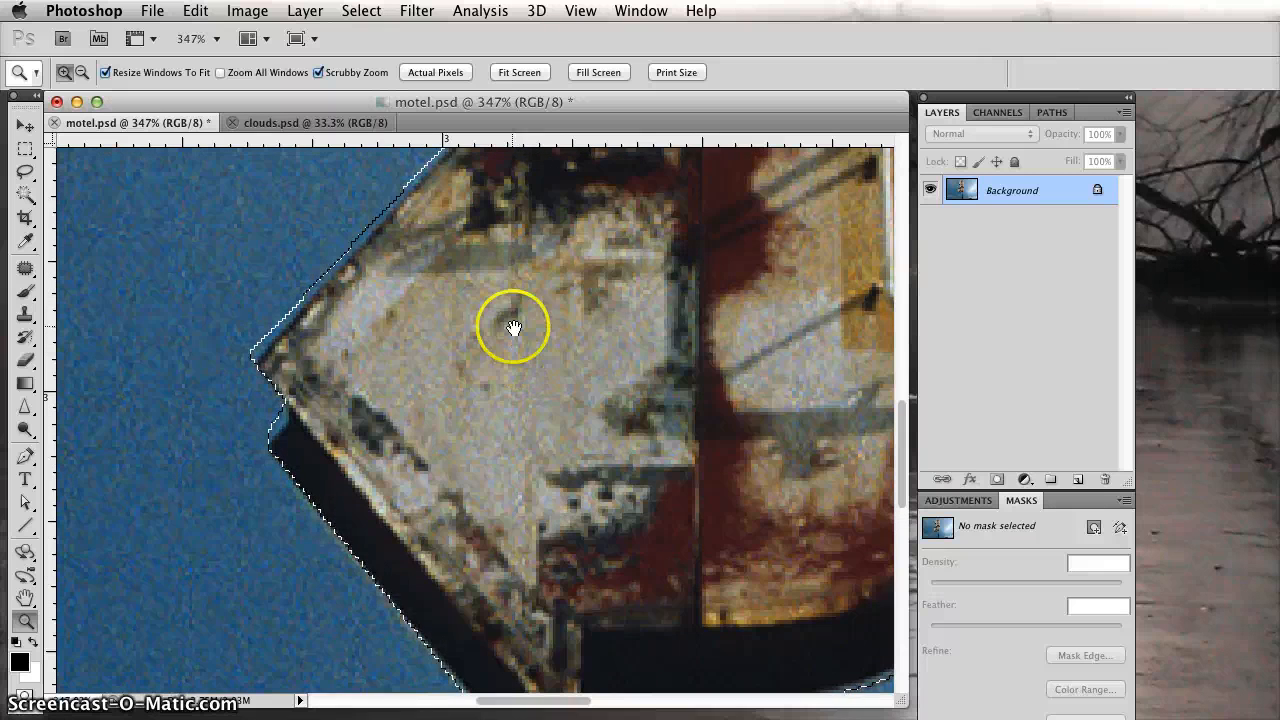
drag(511, 323, 209, 624)
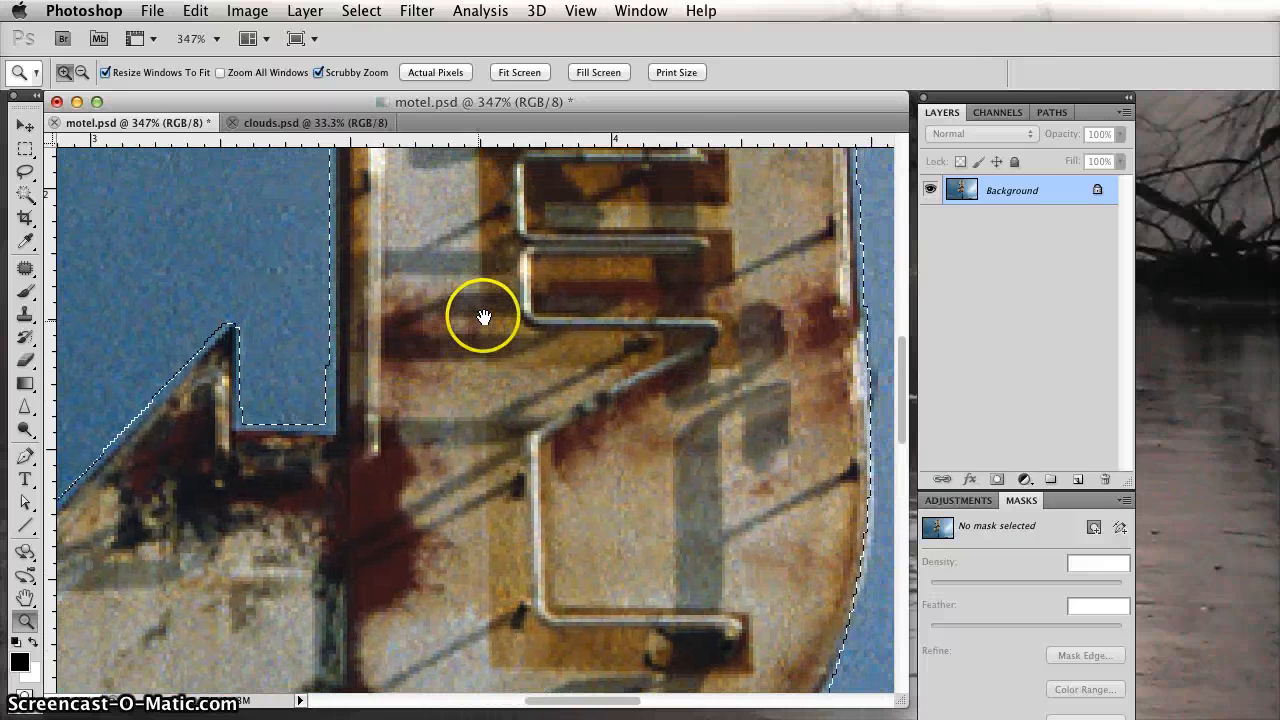
drag(486, 317, 395, 503)
drag(590, 280, 577, 491)
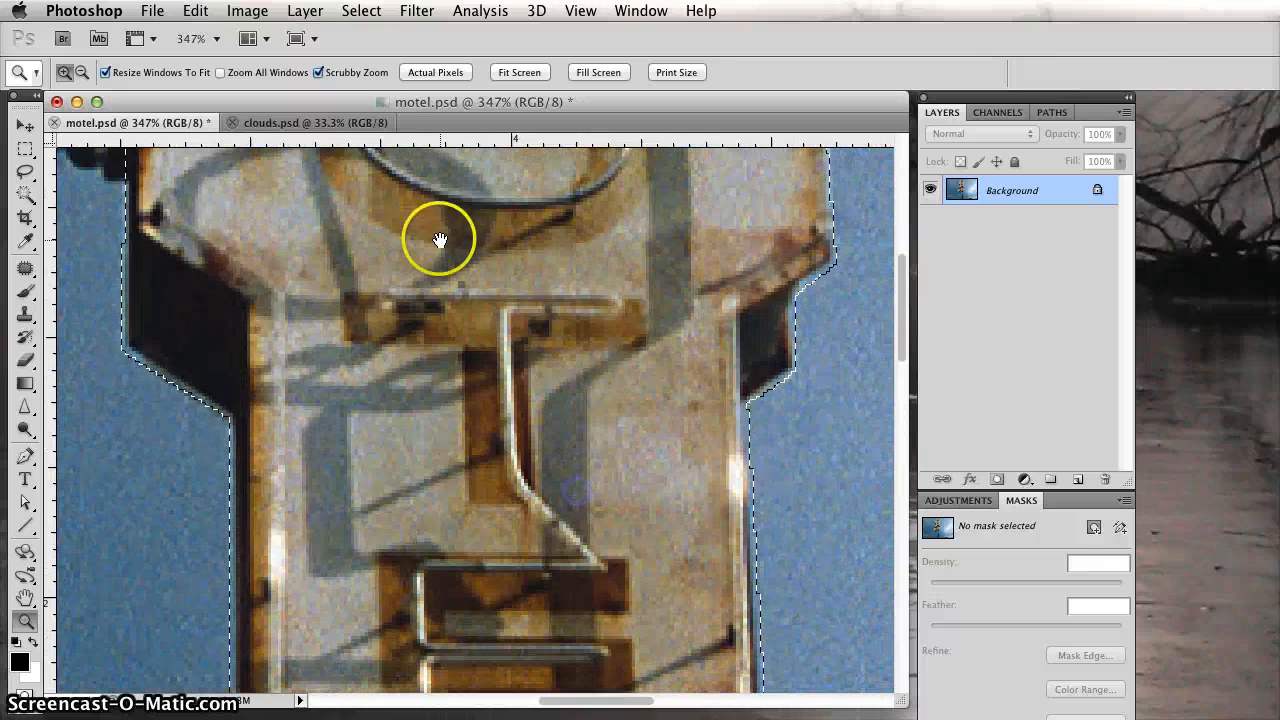
drag(434, 237, 543, 434)
drag(548, 281, 454, 466)
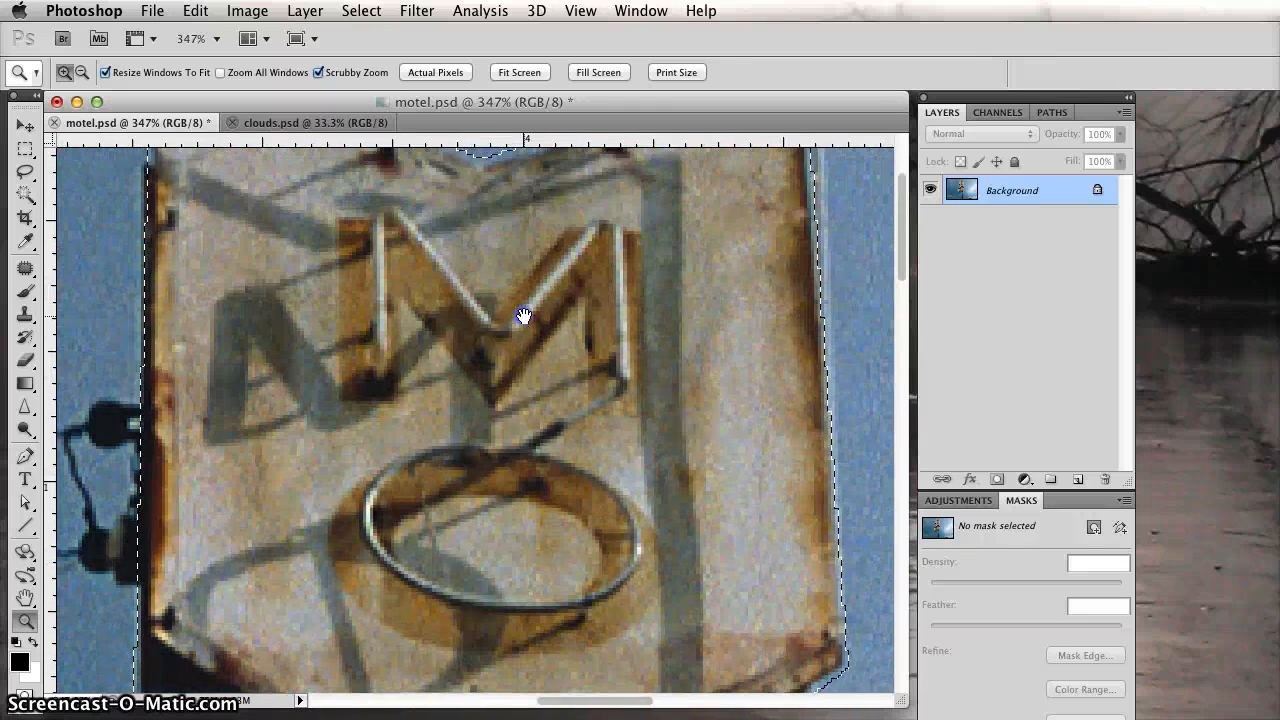
drag(523, 320, 503, 417)
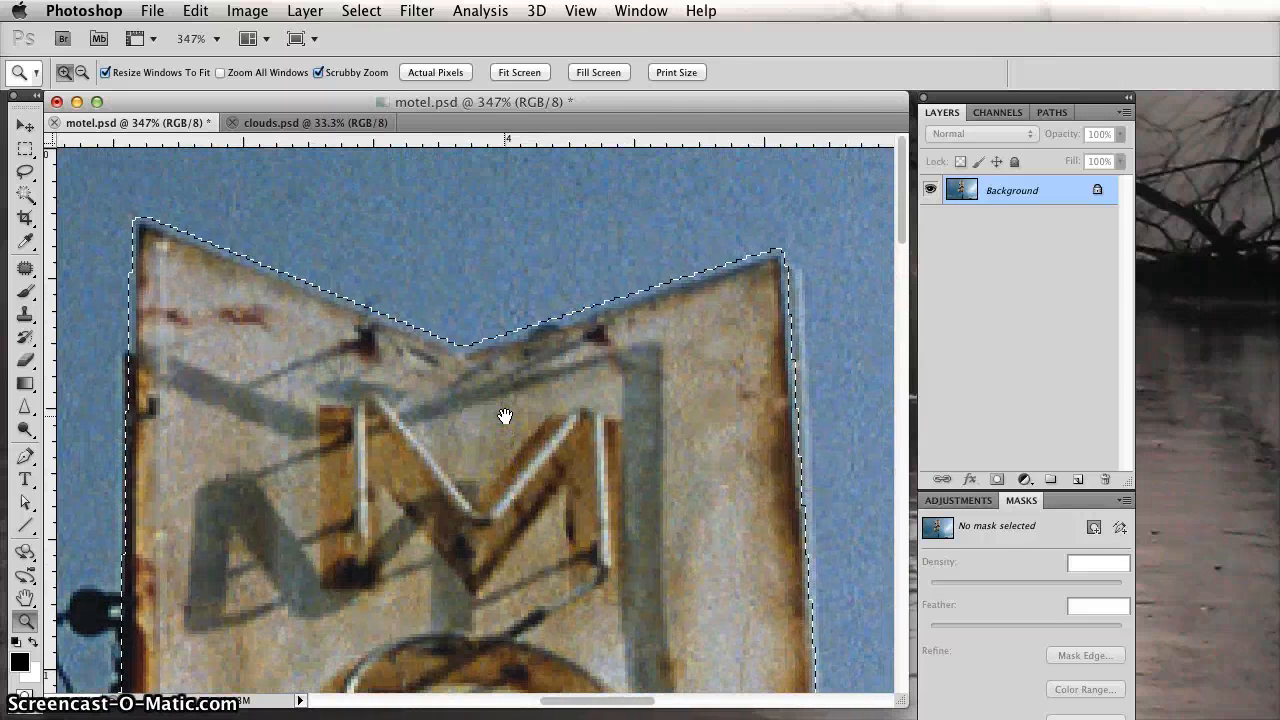
key(super+minus)
key(super+minus)
key(super+minus)
key(super+minus)
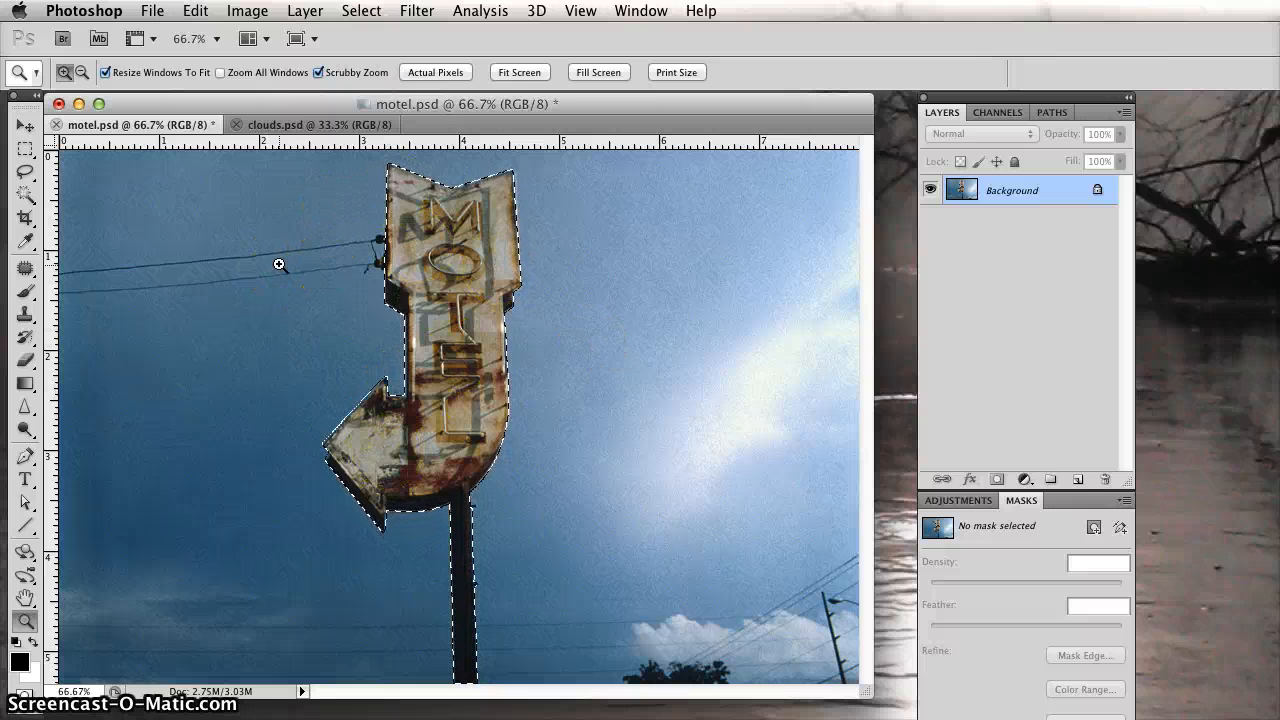
Select the entire sky image in clouds.psd and copy it.
click(307, 133)
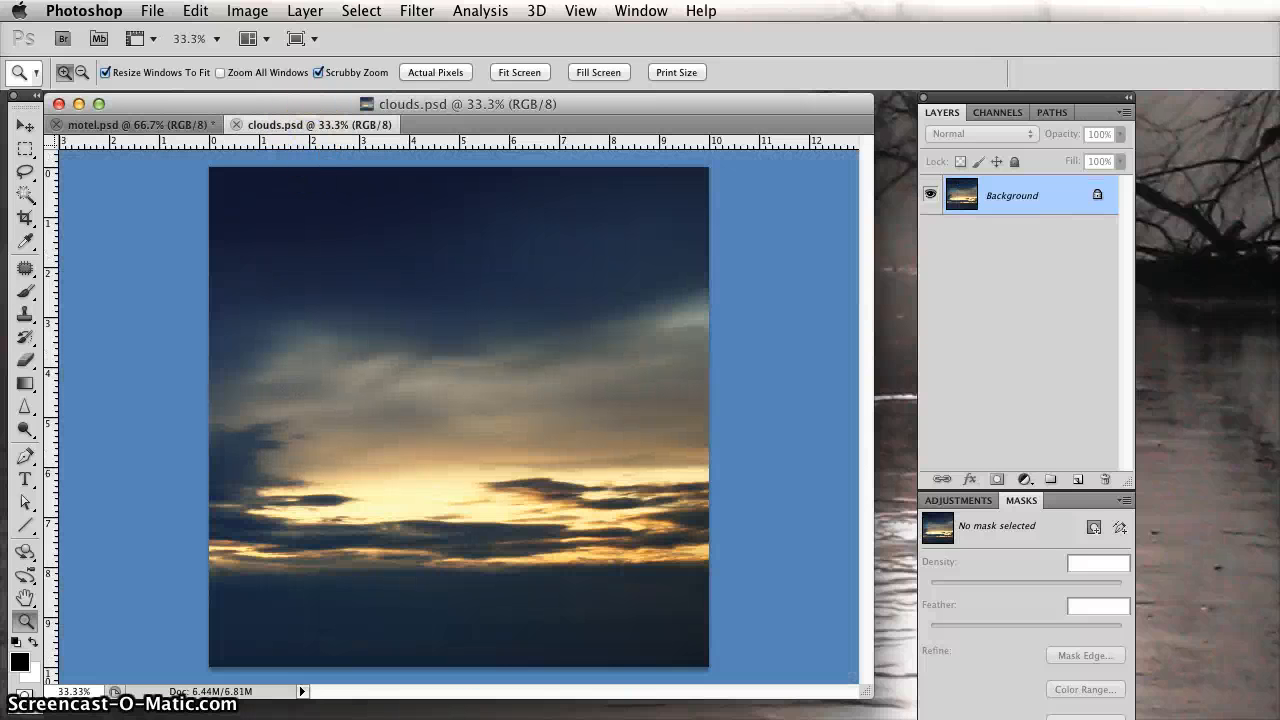
click(361, 11)
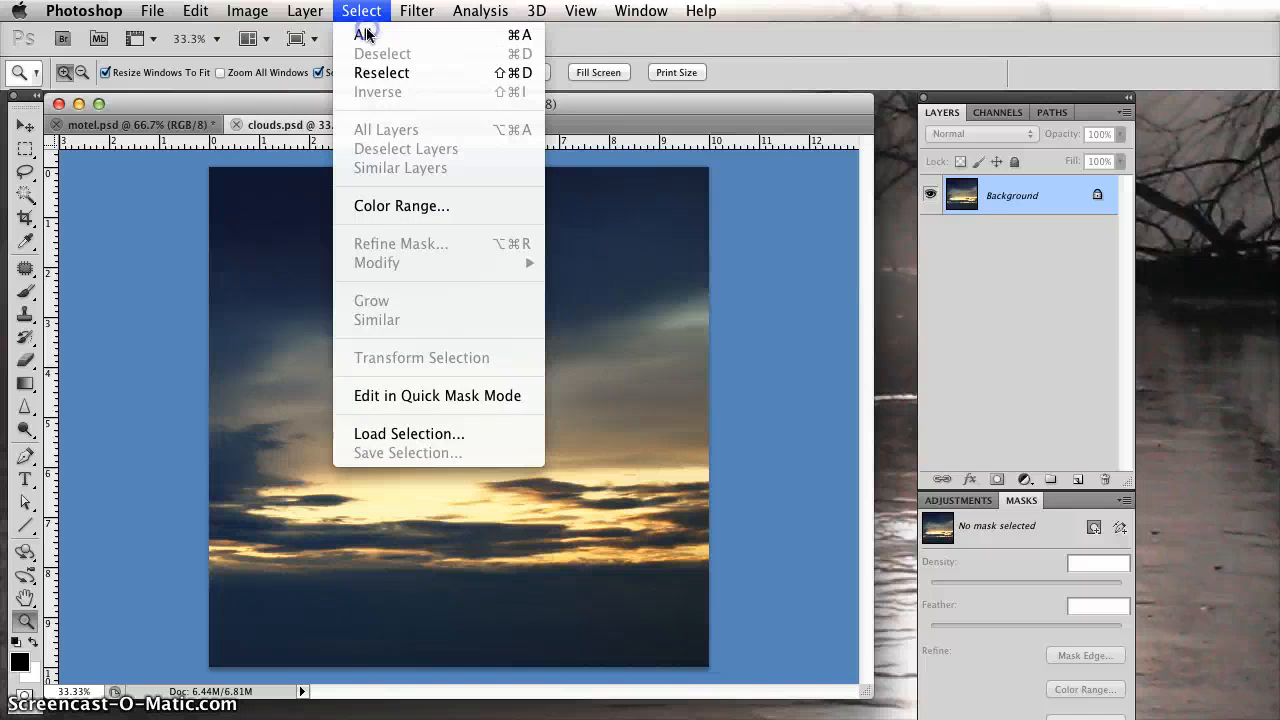
click(367, 35)
click(195, 12)
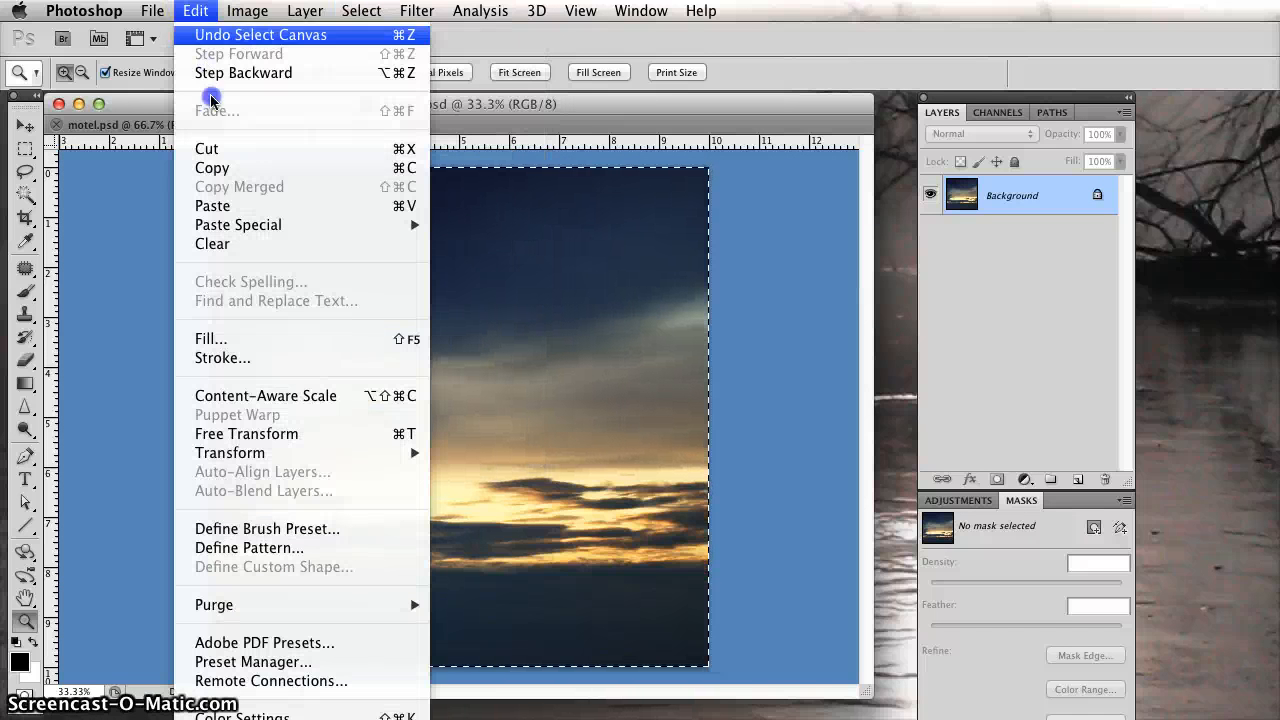
click(218, 166)
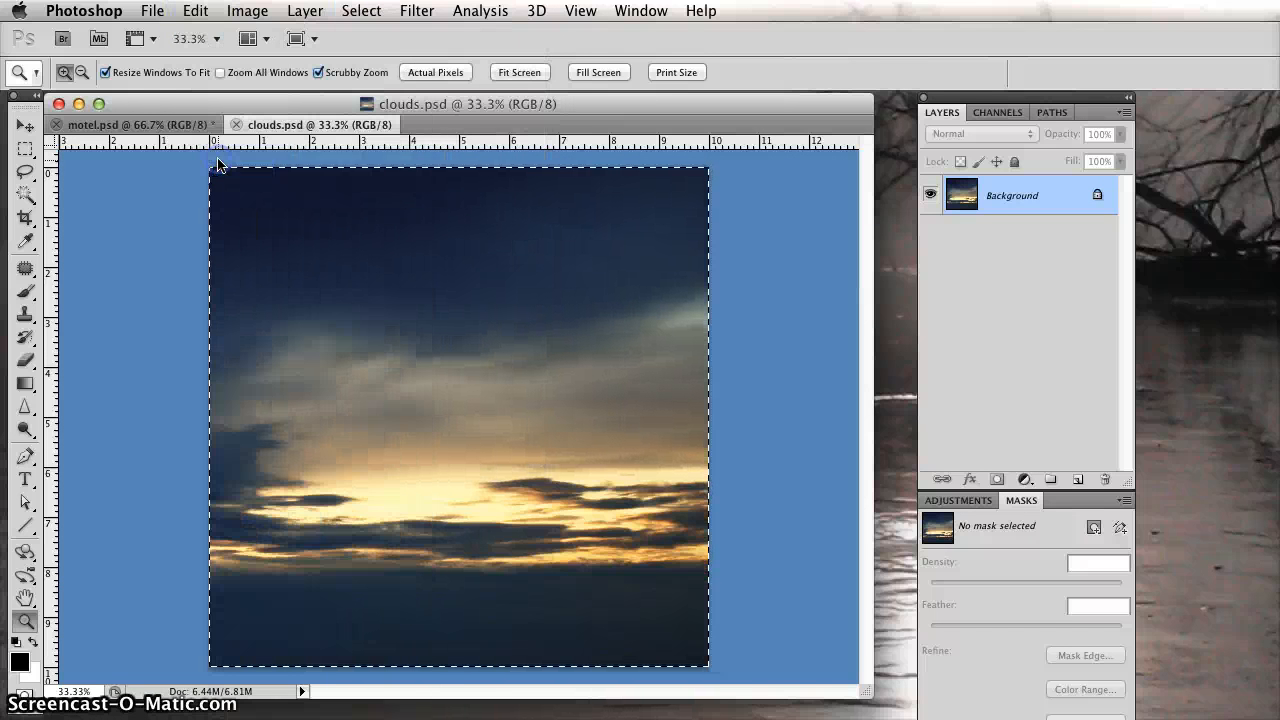
Paste the copied sky into the motel sign selection in motel.psd using Paste Into.
click(143, 124)
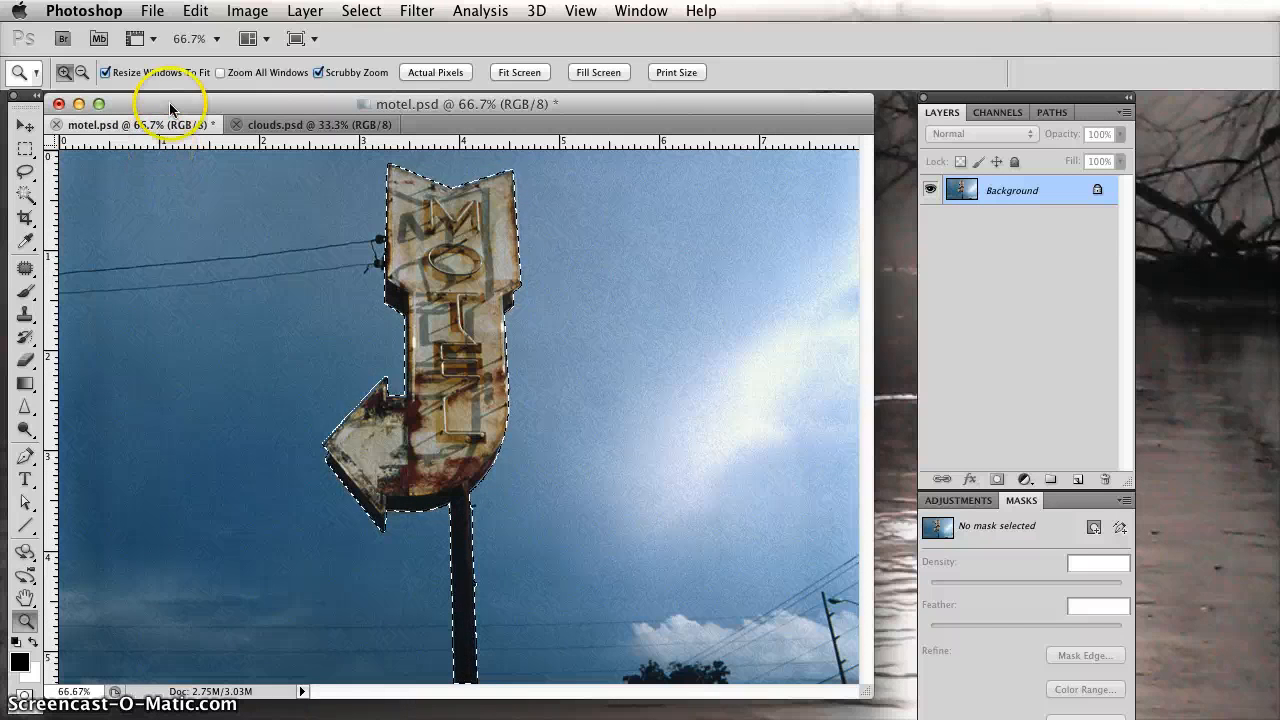
click(195, 12)
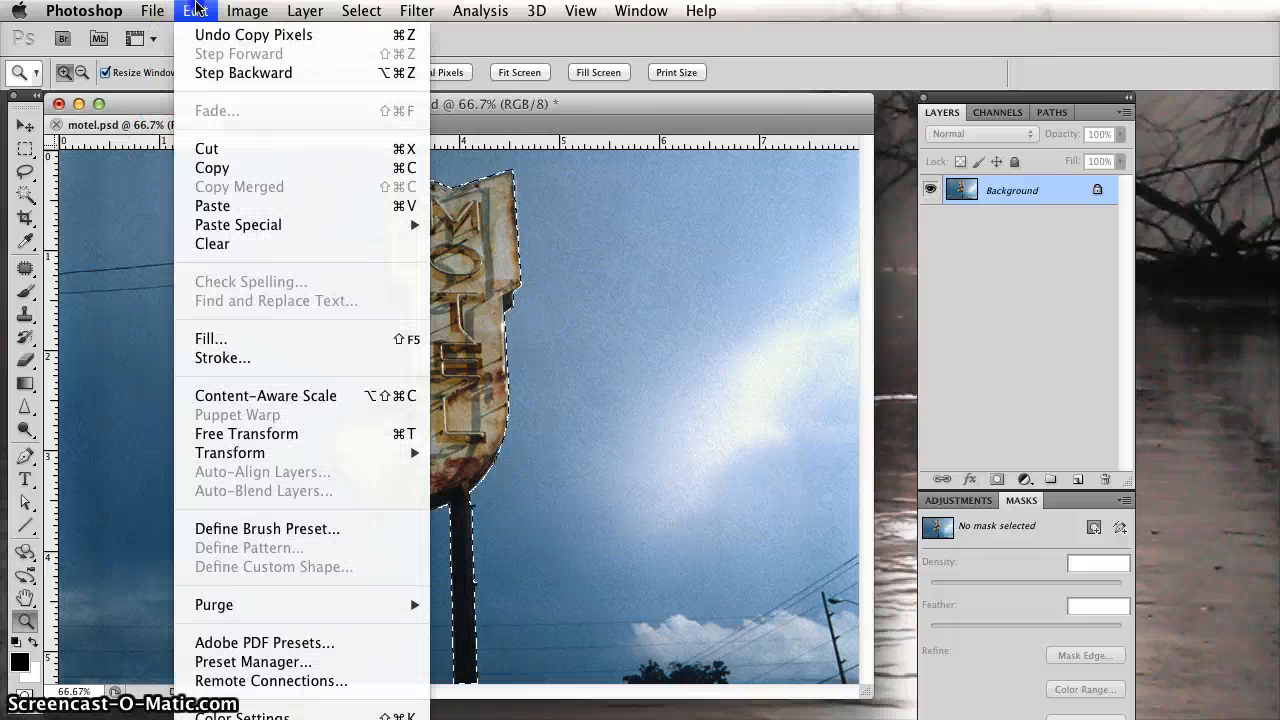
mouse_move(223, 231)
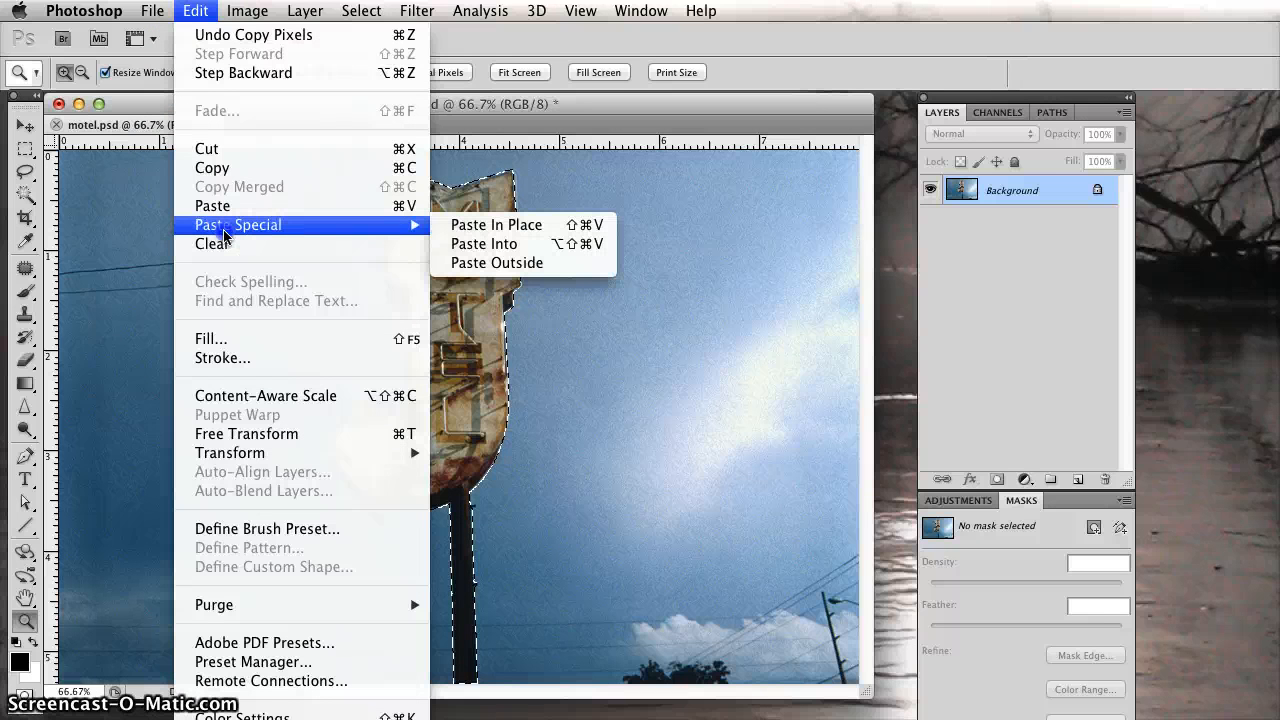
click(522, 245)
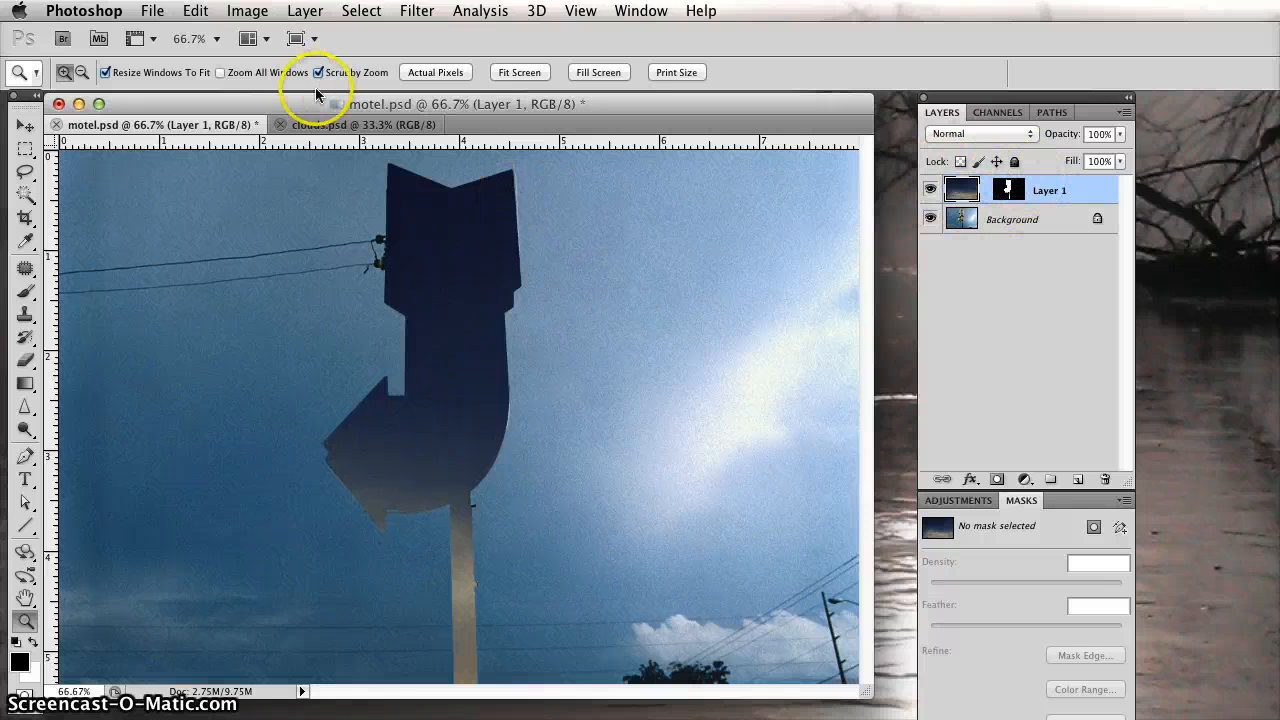
Move the pasted sky within the sign-shaped mask until the bright sunset band crosses the middle of the sign.
click(966, 189)
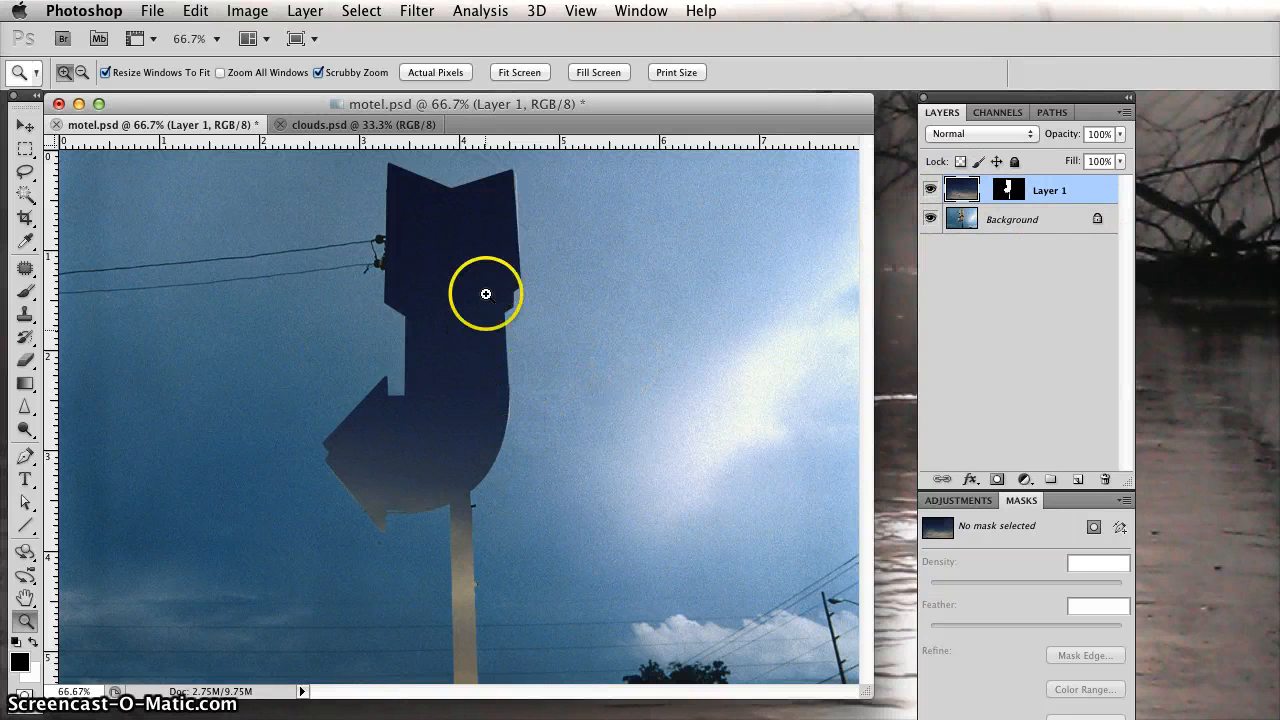
click(22, 127)
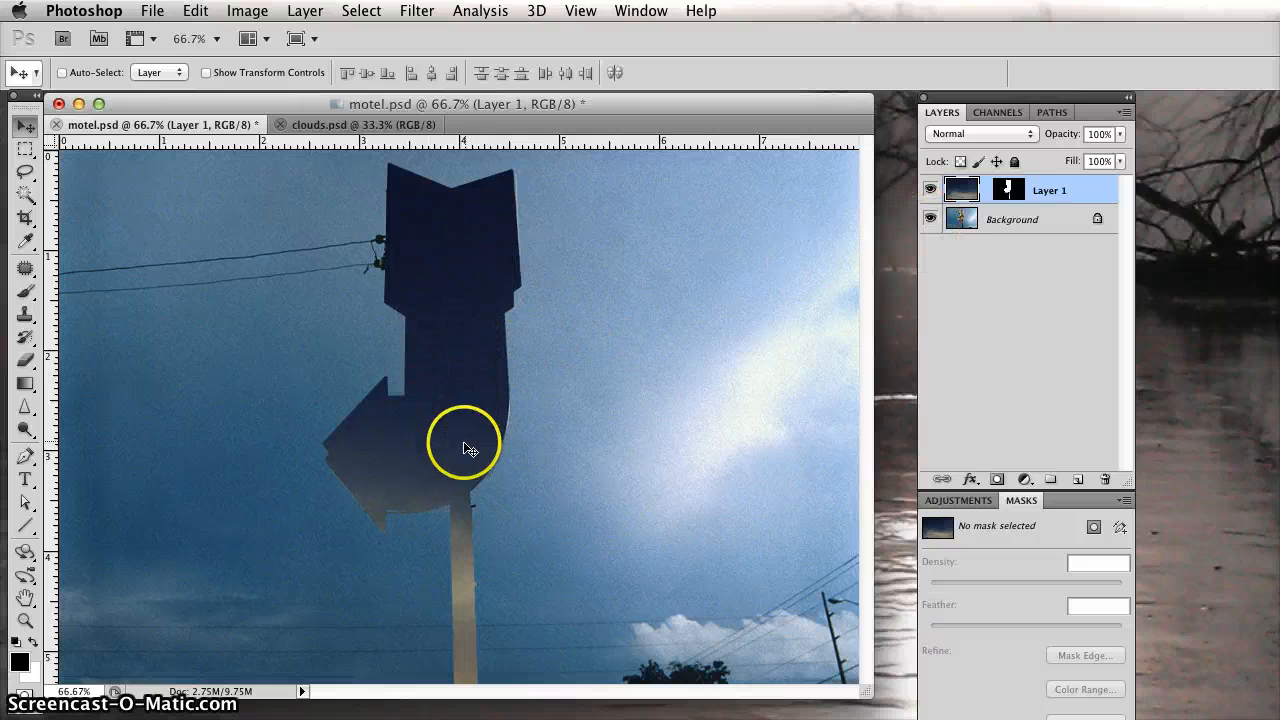
click(27, 126)
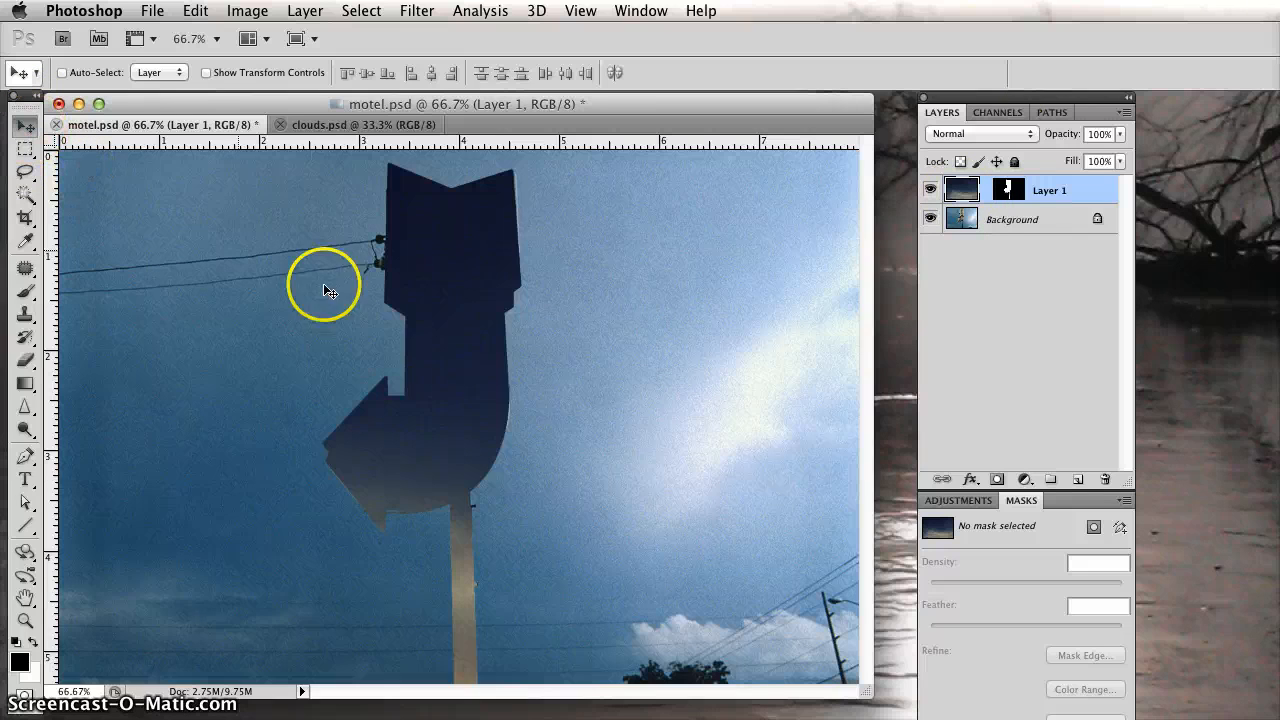
mouse_move(457, 466)
mouse_down()
mouse_move(457, 266)
mouse_move(443, 432)
mouse_move(443, 329)
mouse_move(449, 300)
mouse_move(448, 453)
mouse_up()
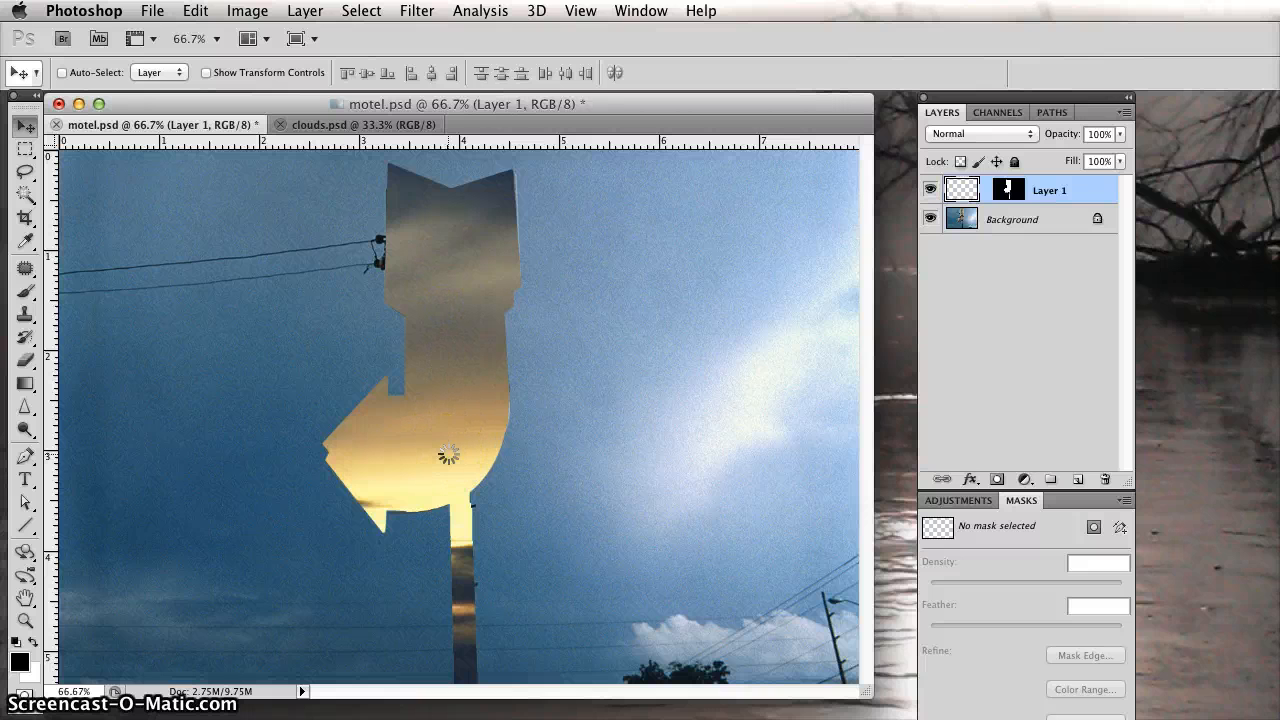
drag(448, 453, 471, 549)
drag(456, 374, 461, 374)
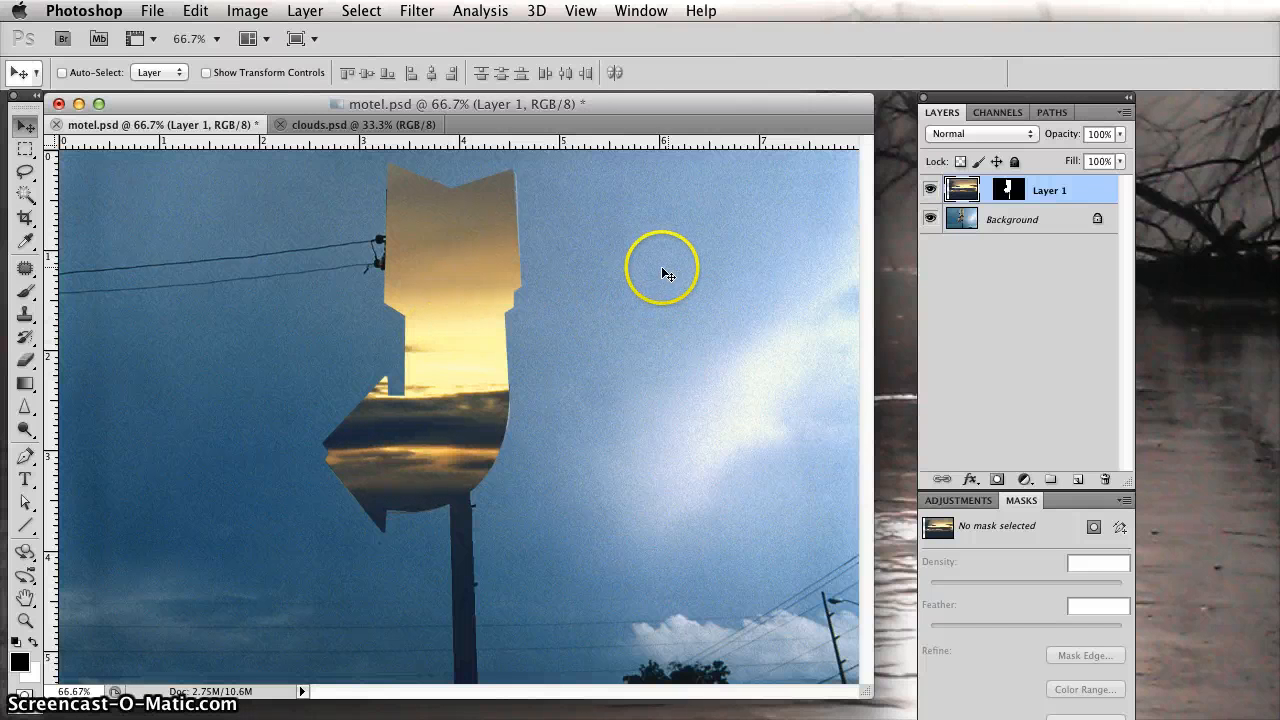
click(458, 389)
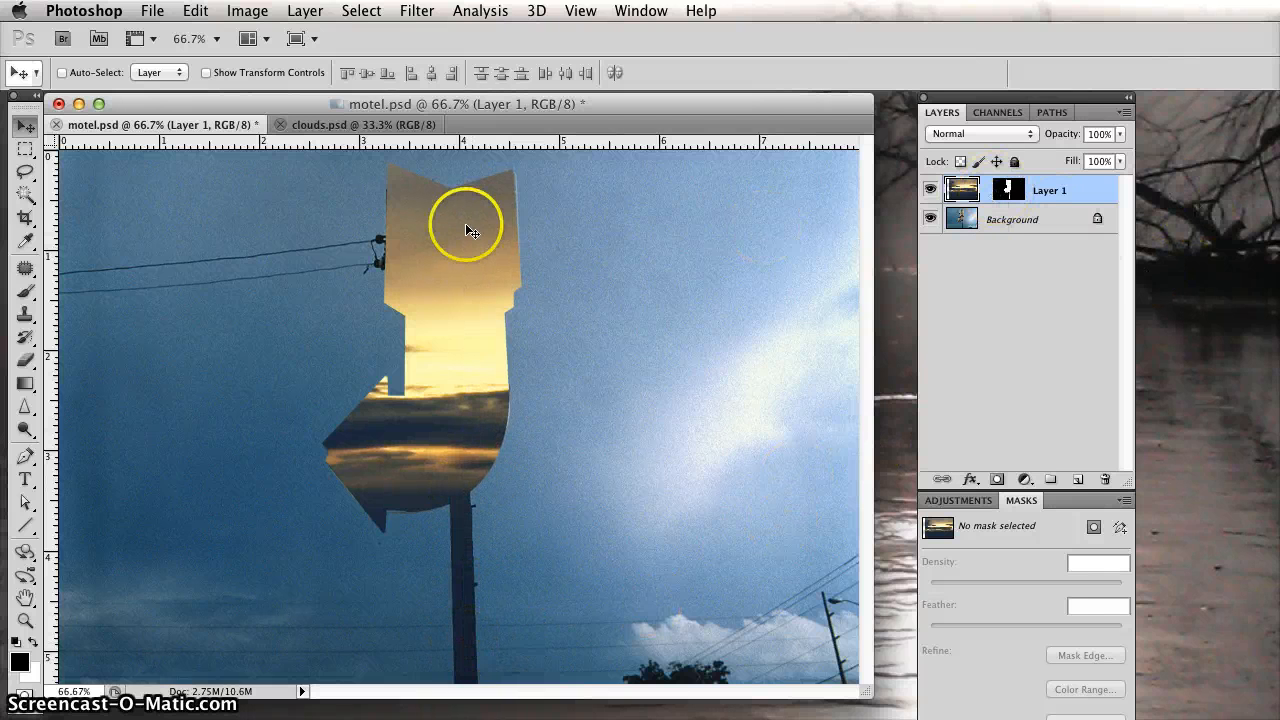
Make Layer 1's layer mask active and extend the panel group to show all of the mask settings.
click(1008, 193)
key(x)
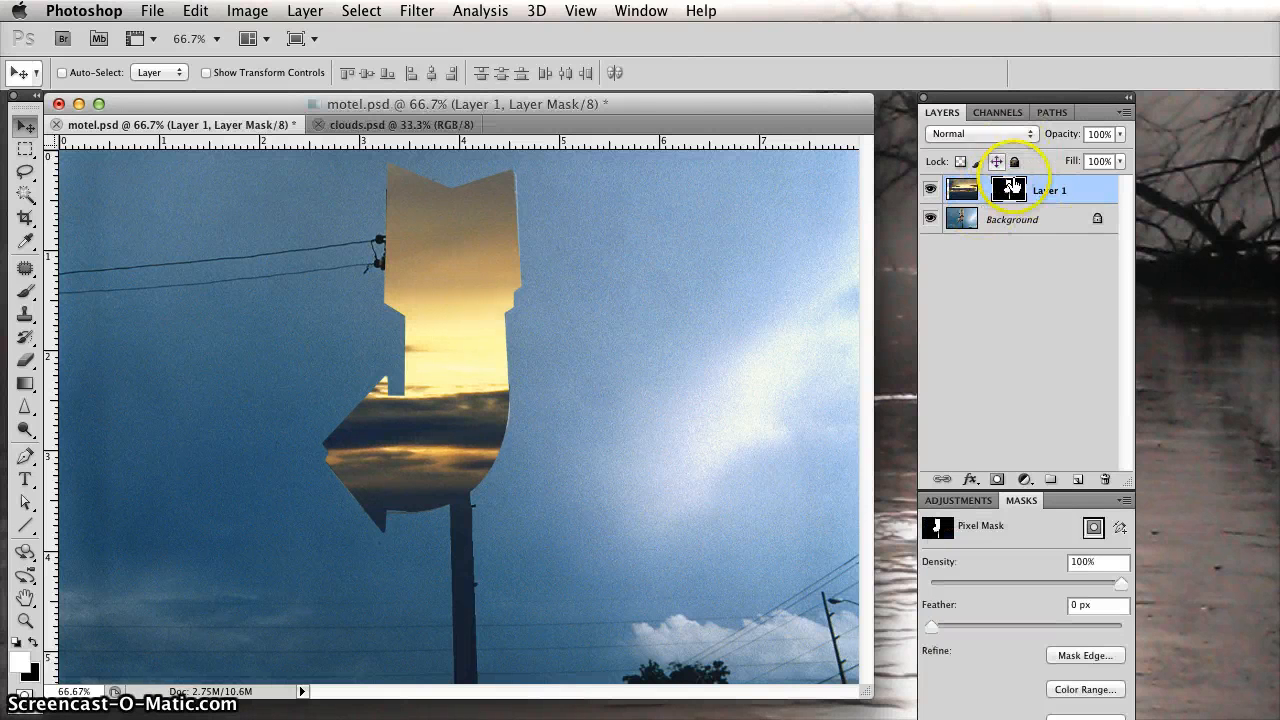
click(1010, 200)
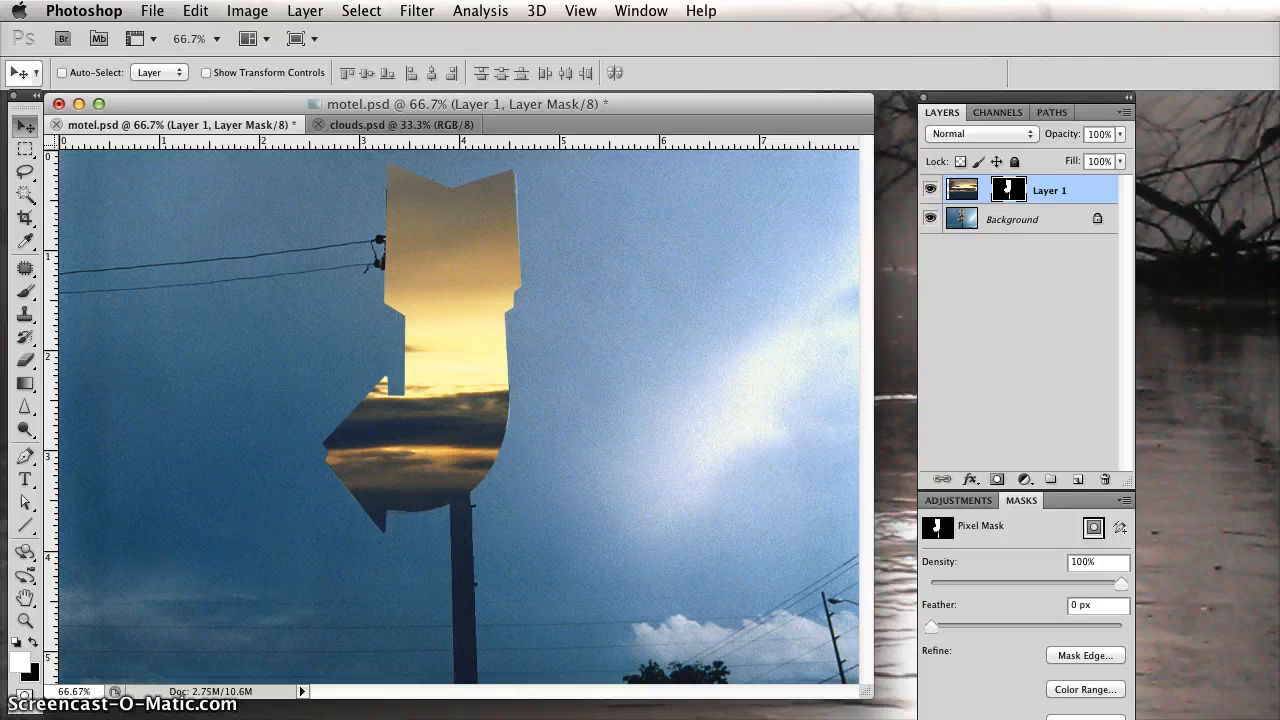
drag(1133, 719, 1160, 676)
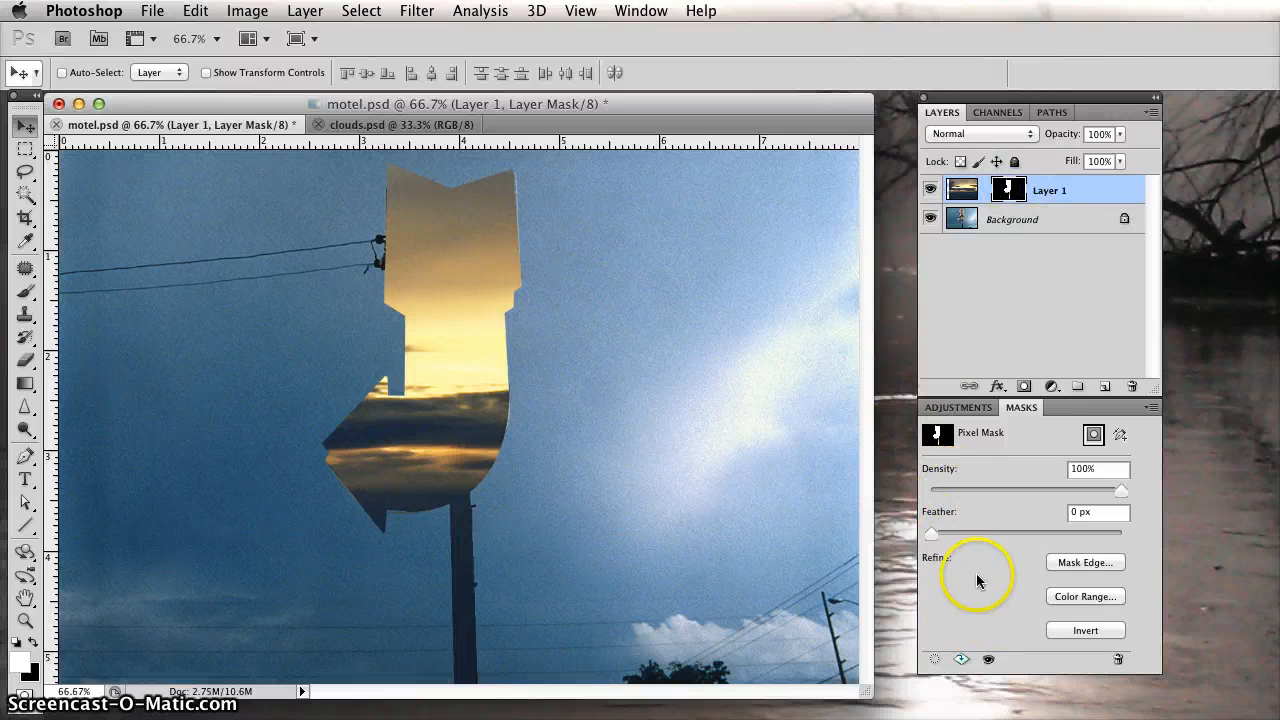
click(950, 407)
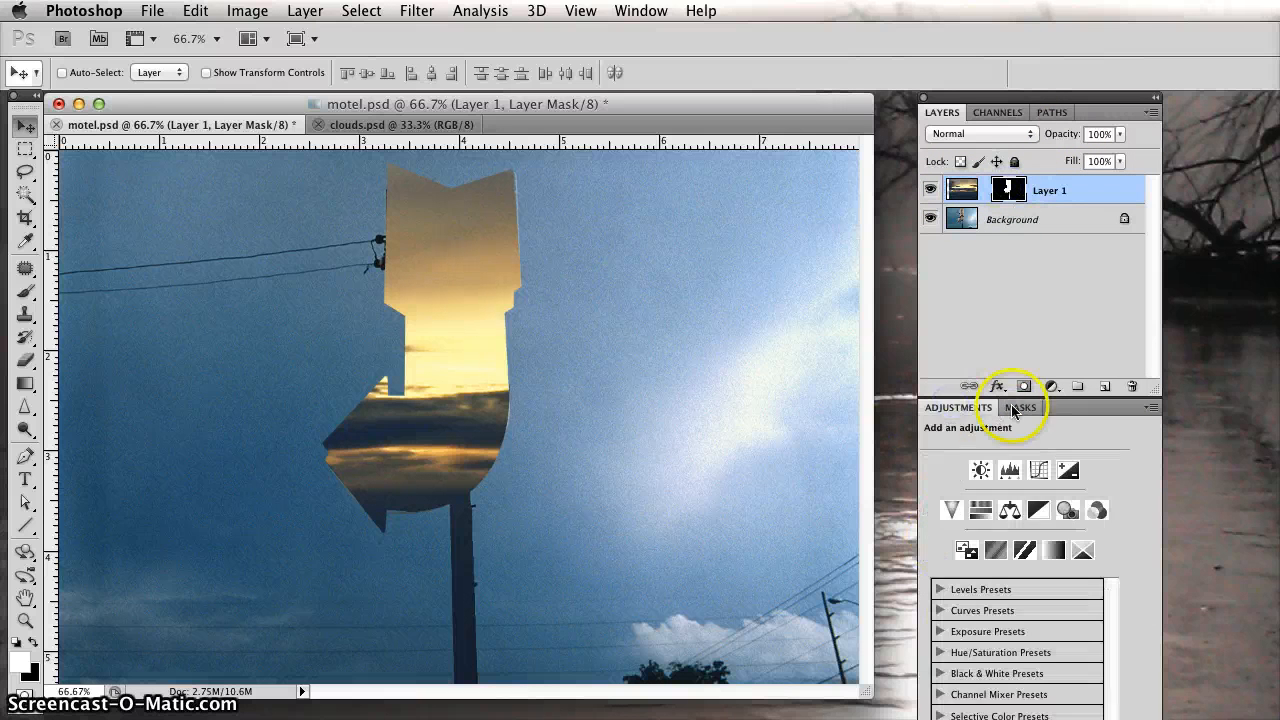
click(1018, 407)
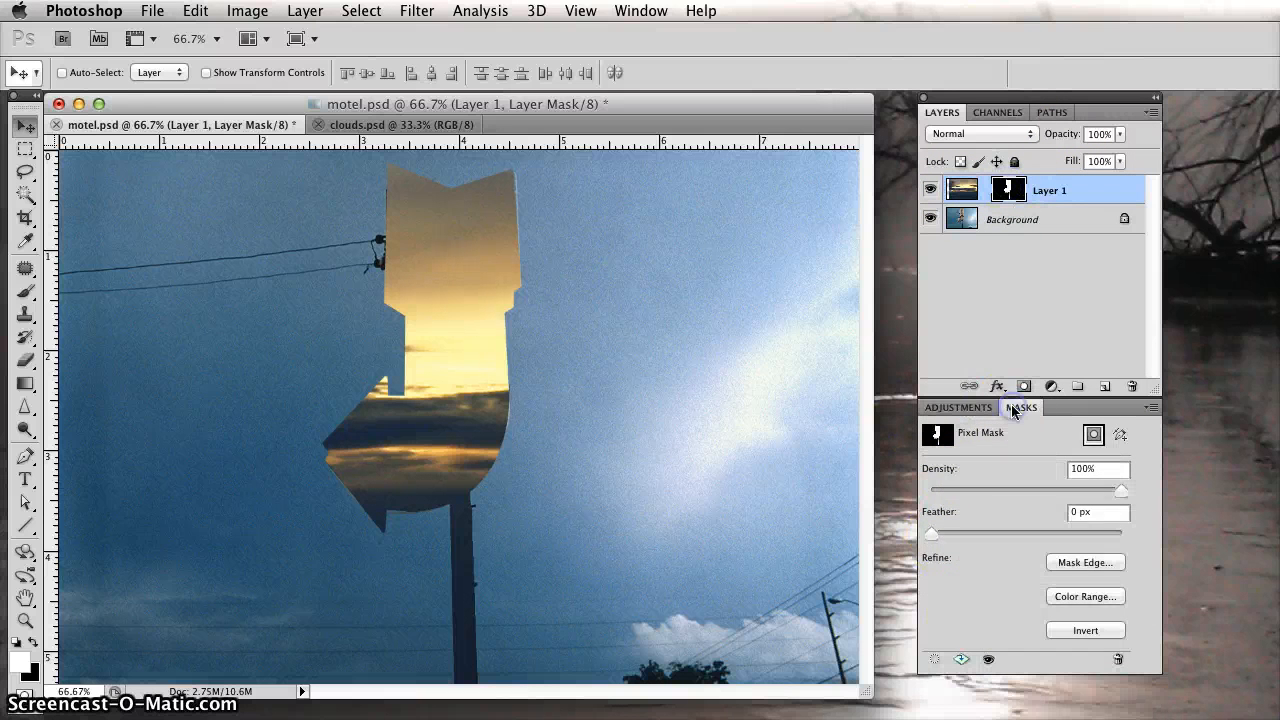
double_click(1010, 190)
click(729, 364)
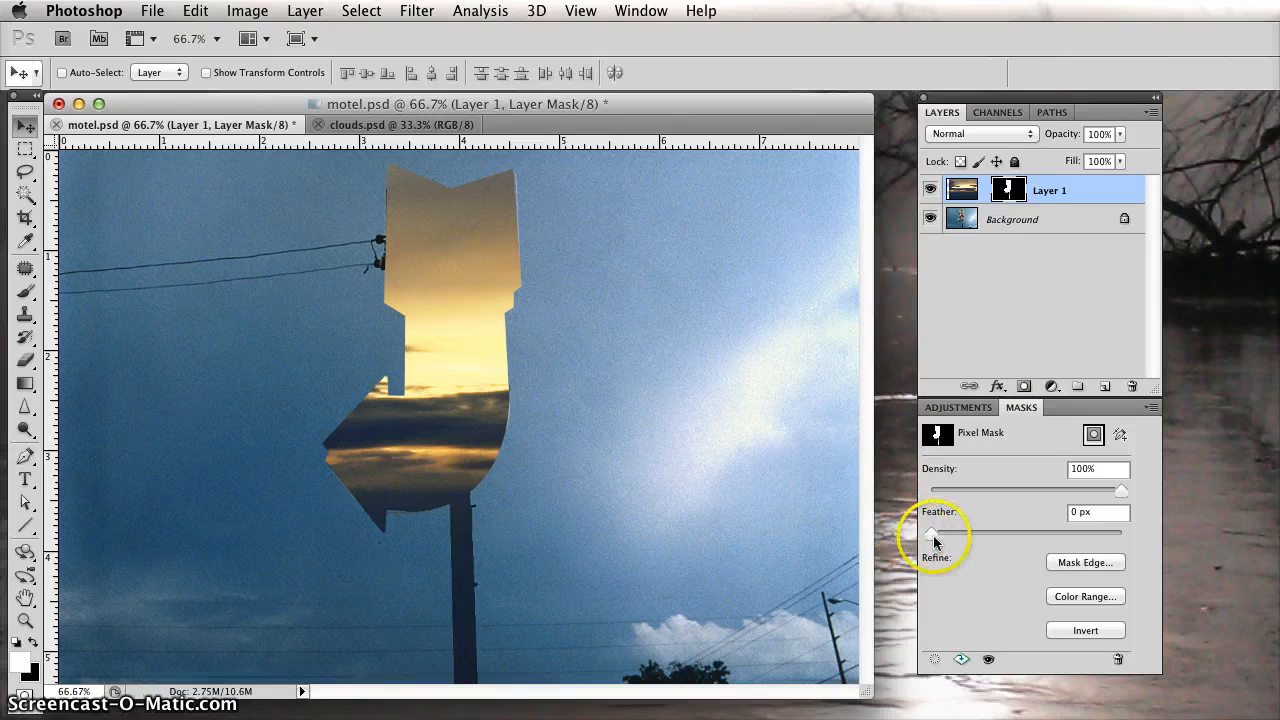
Try stronger feathering on Layer 1's mask edge, and settle on a feather of 2 px.
drag(934, 538, 1009, 532)
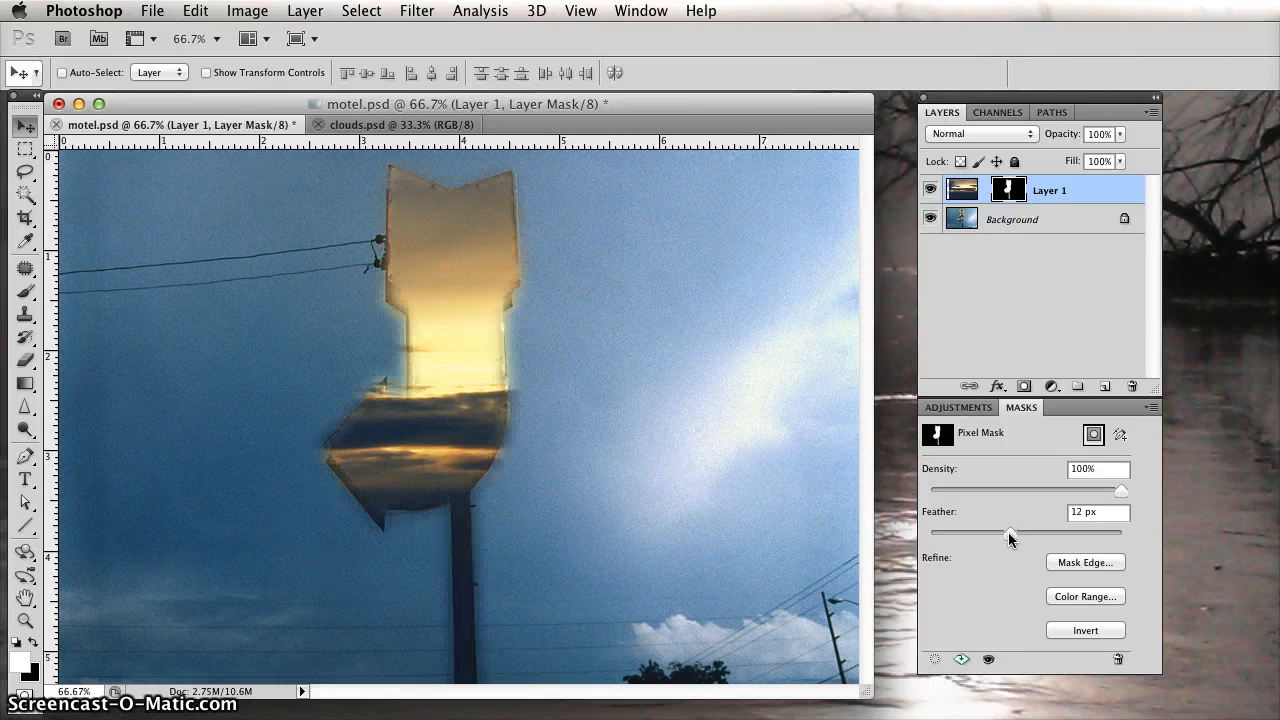
drag(1009, 533, 988, 533)
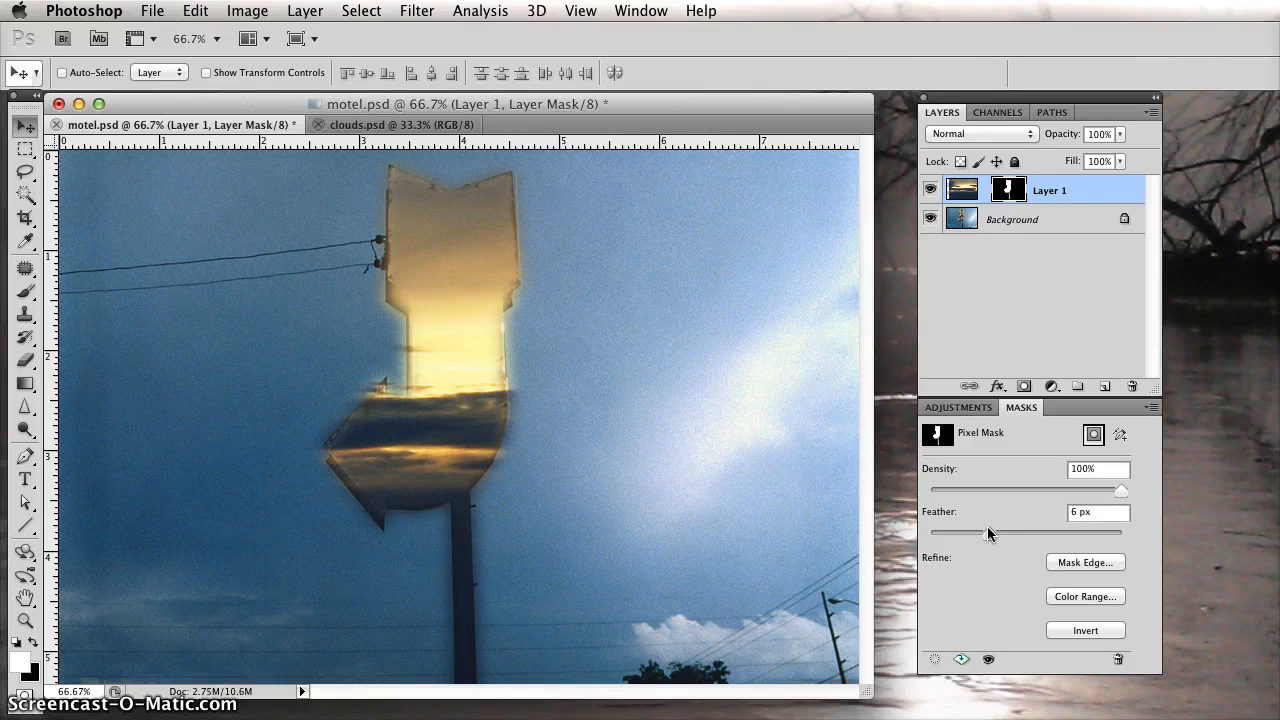
drag(987, 531, 964, 530)
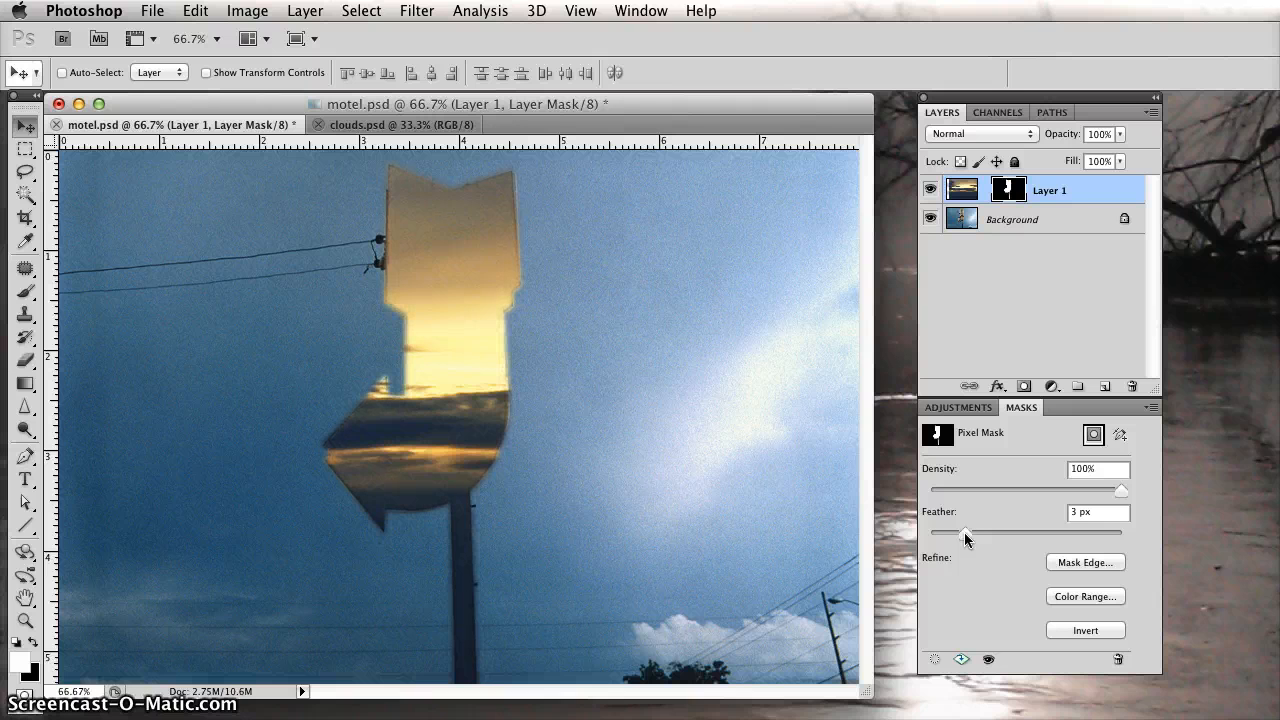
click(964, 532)
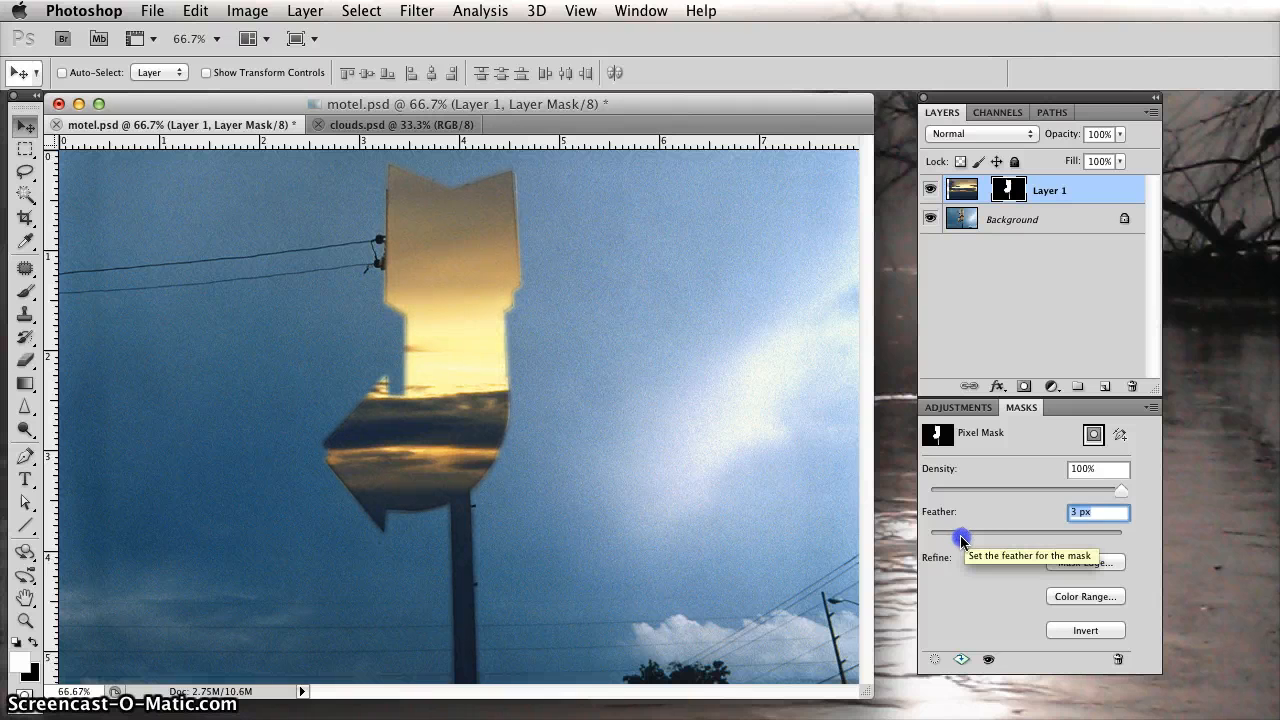
drag(955, 541, 954, 541)
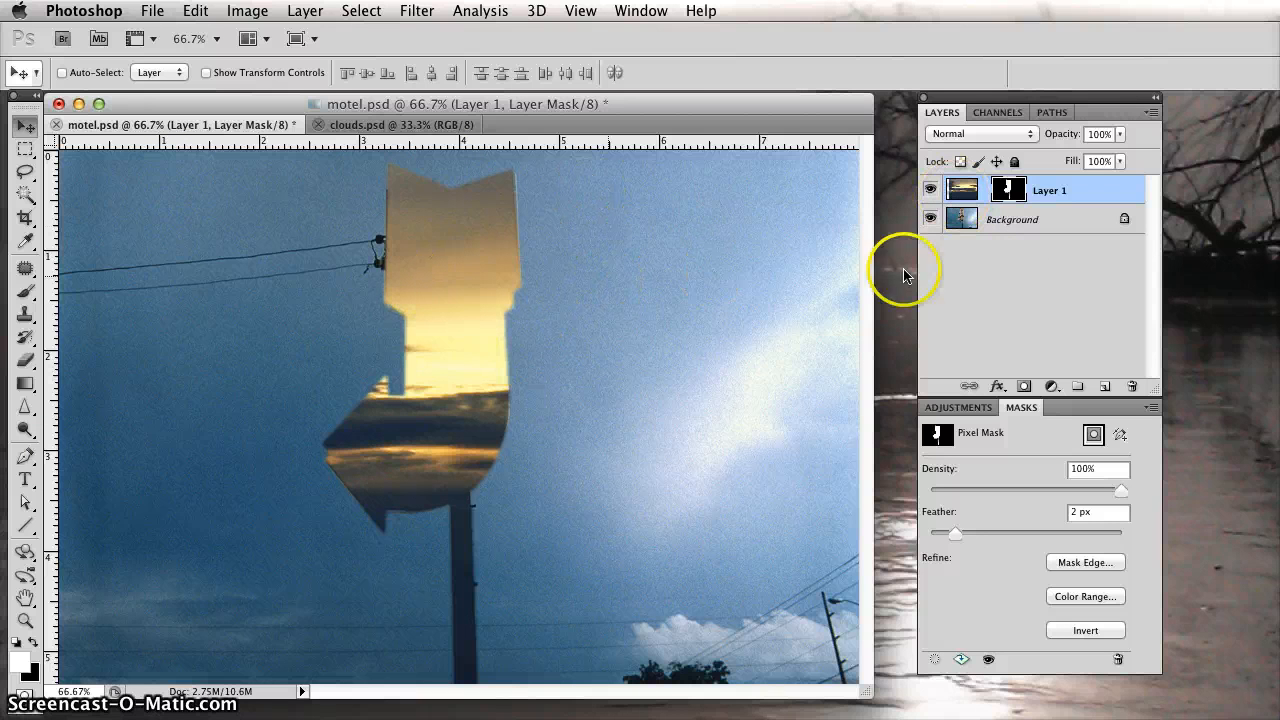
Hide Layer 1 and load the saved "quick mask" channel of motel.psd as a new selection.
click(930, 191)
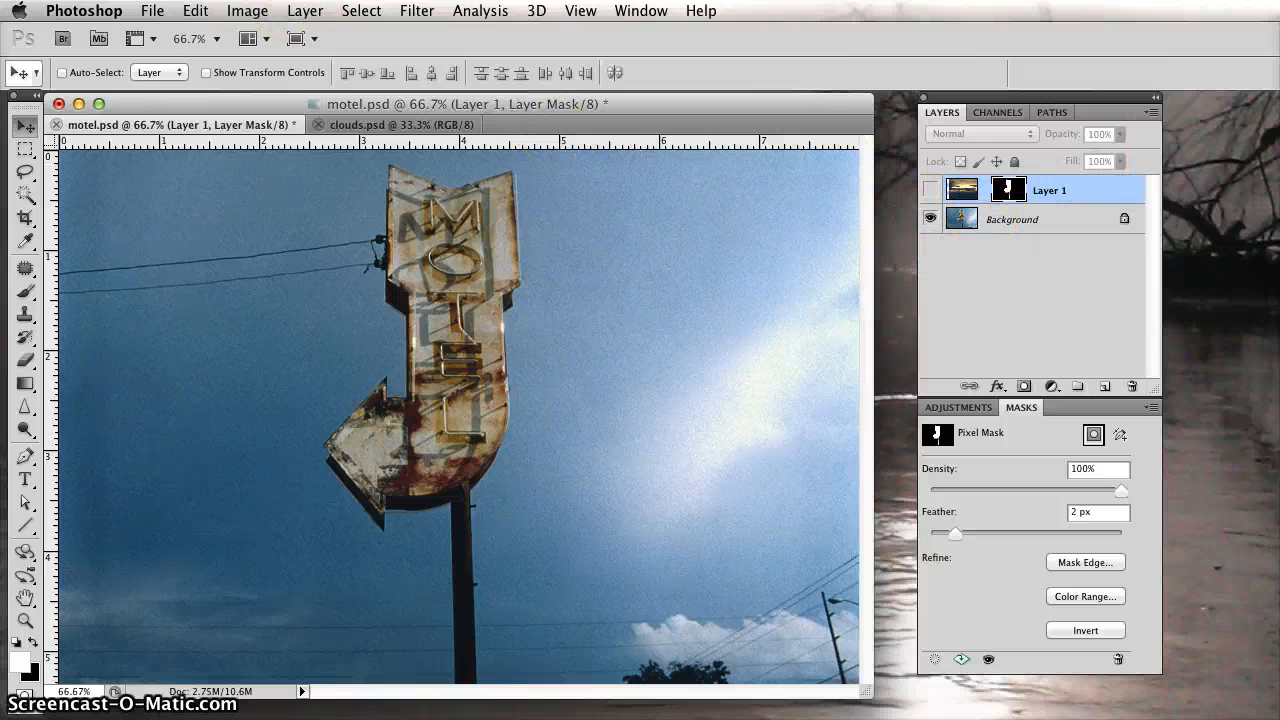
click(361, 10)
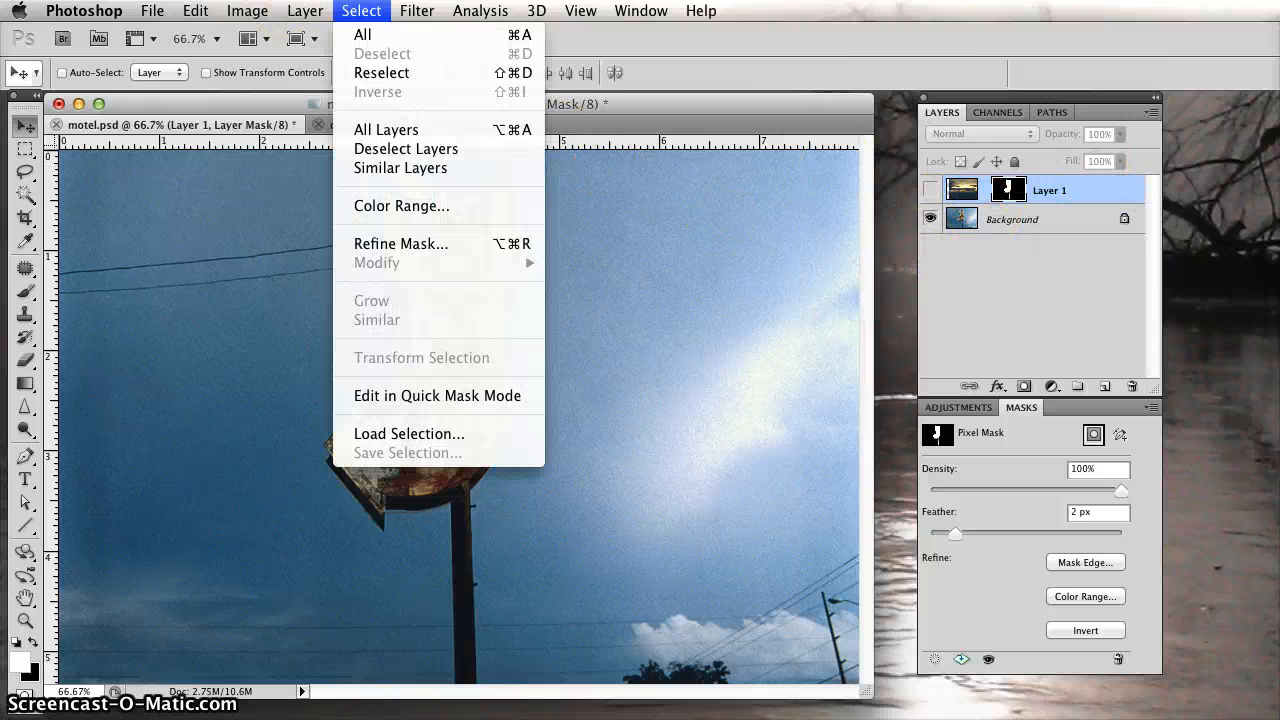
click(450, 430)
click(591, 301)
click(589, 349)
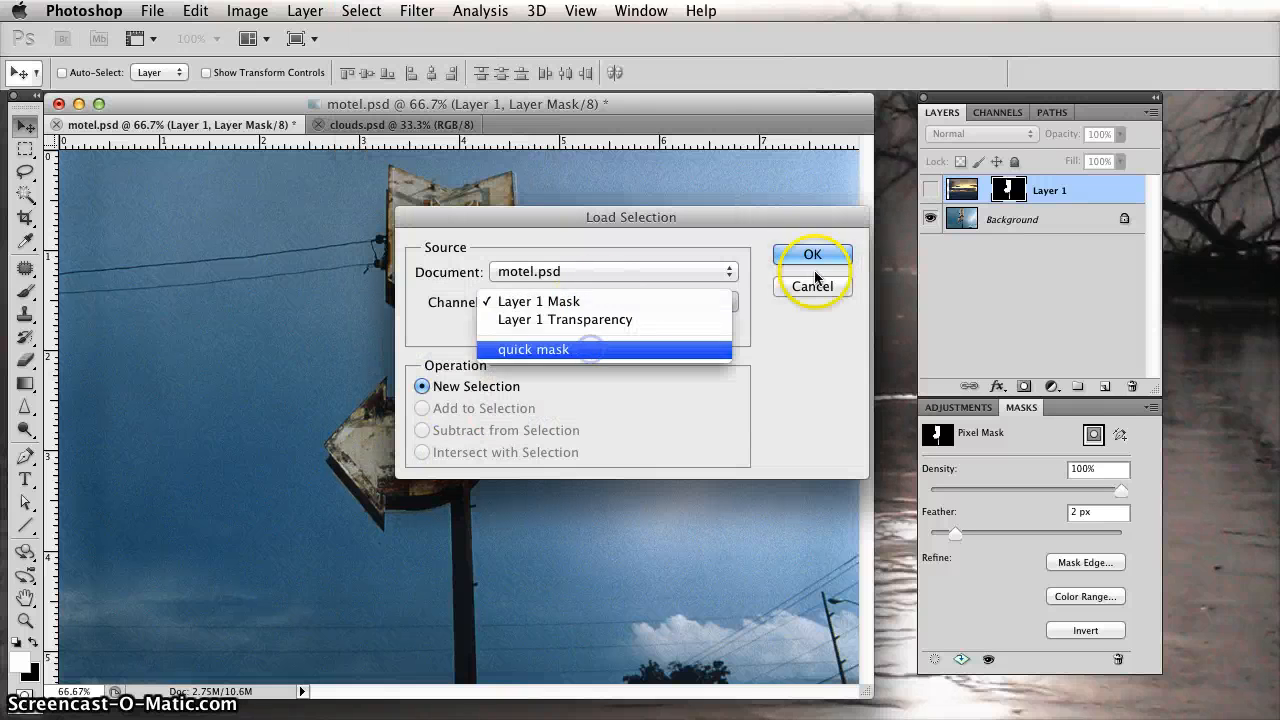
click(814, 256)
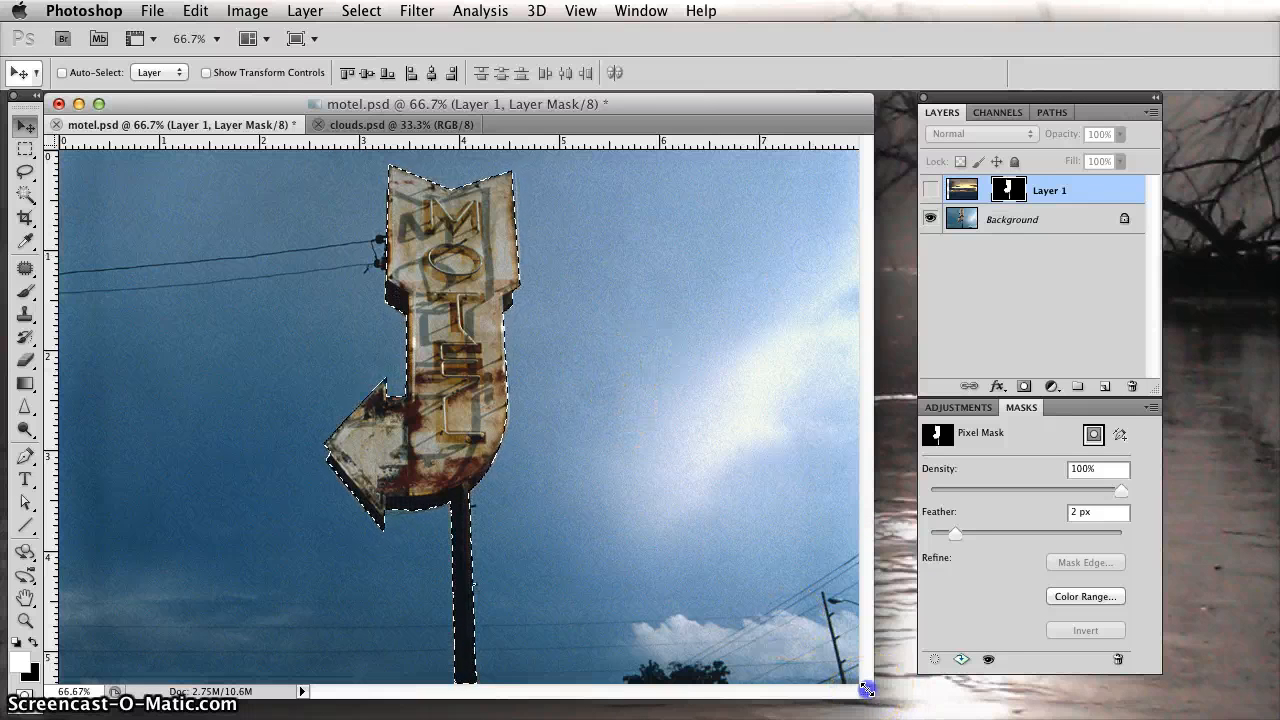
Enlarge the document window to fit the whole image and invert the selection to cover the sky around the sign.
drag(866, 690, 904, 706)
click(273, 374)
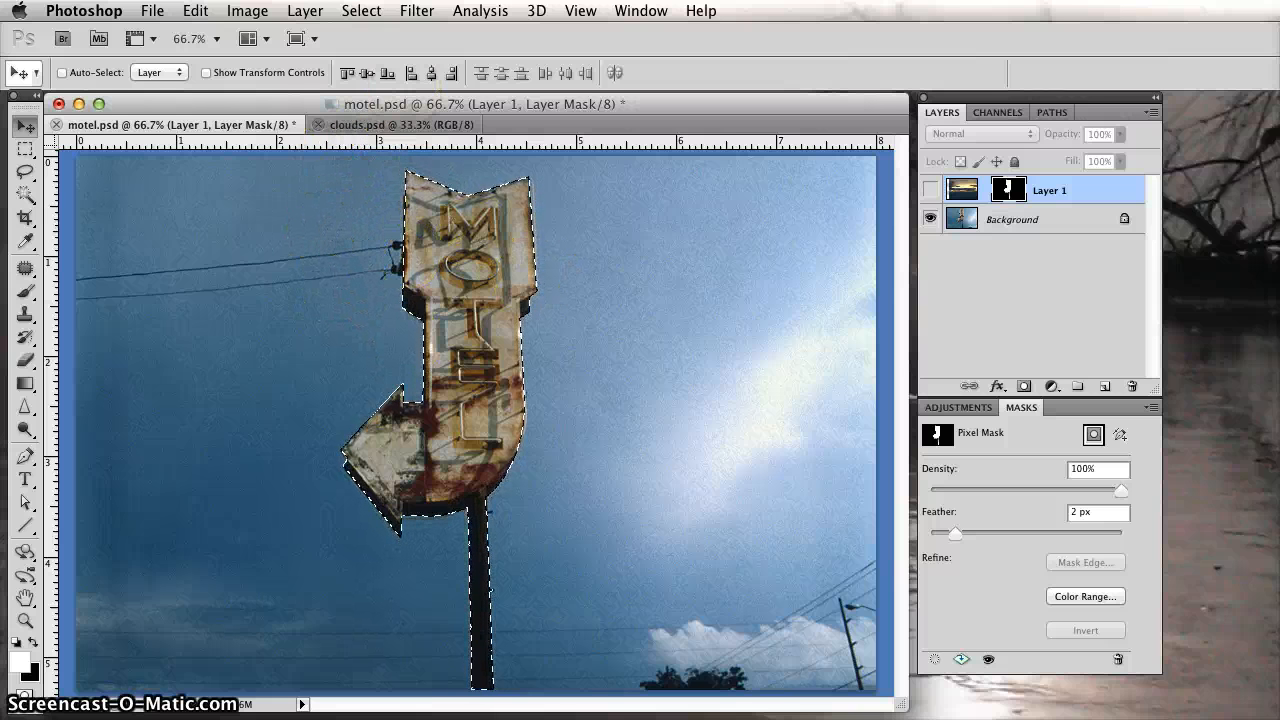
click(361, 10)
click(380, 94)
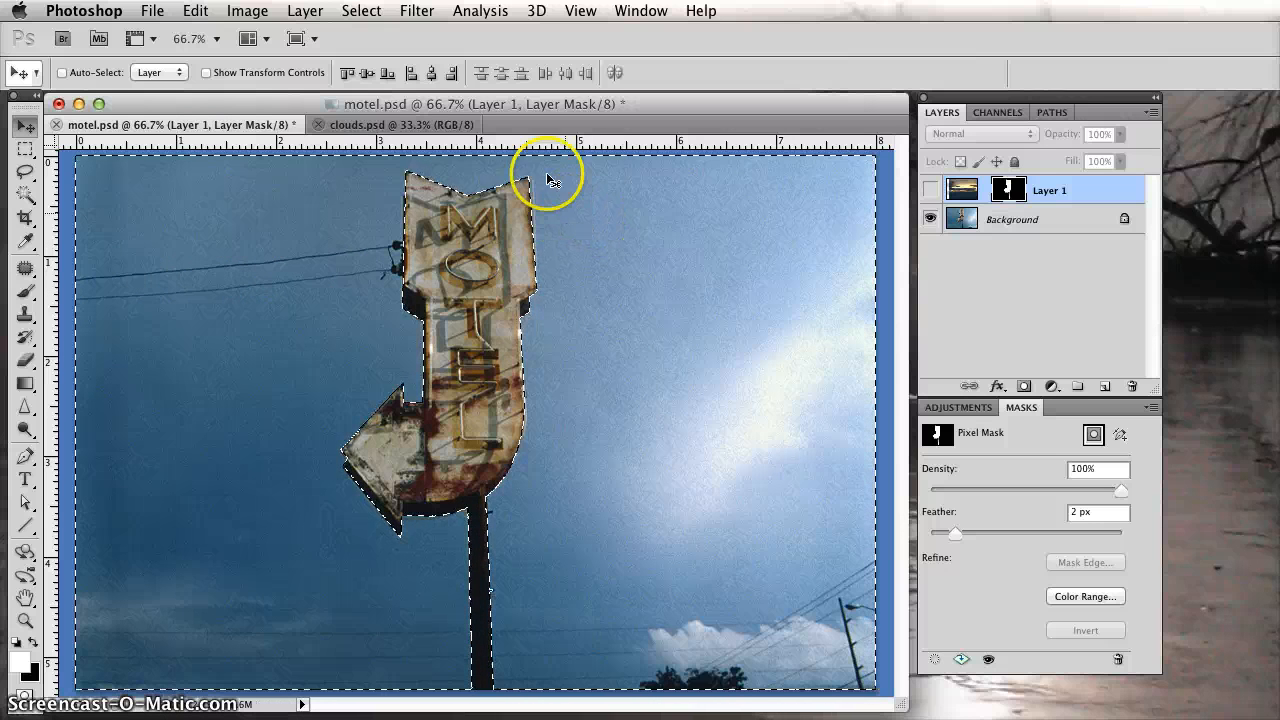
Return to clouds.psd, select the whole canvas again and copy the sky image.
click(374, 126)
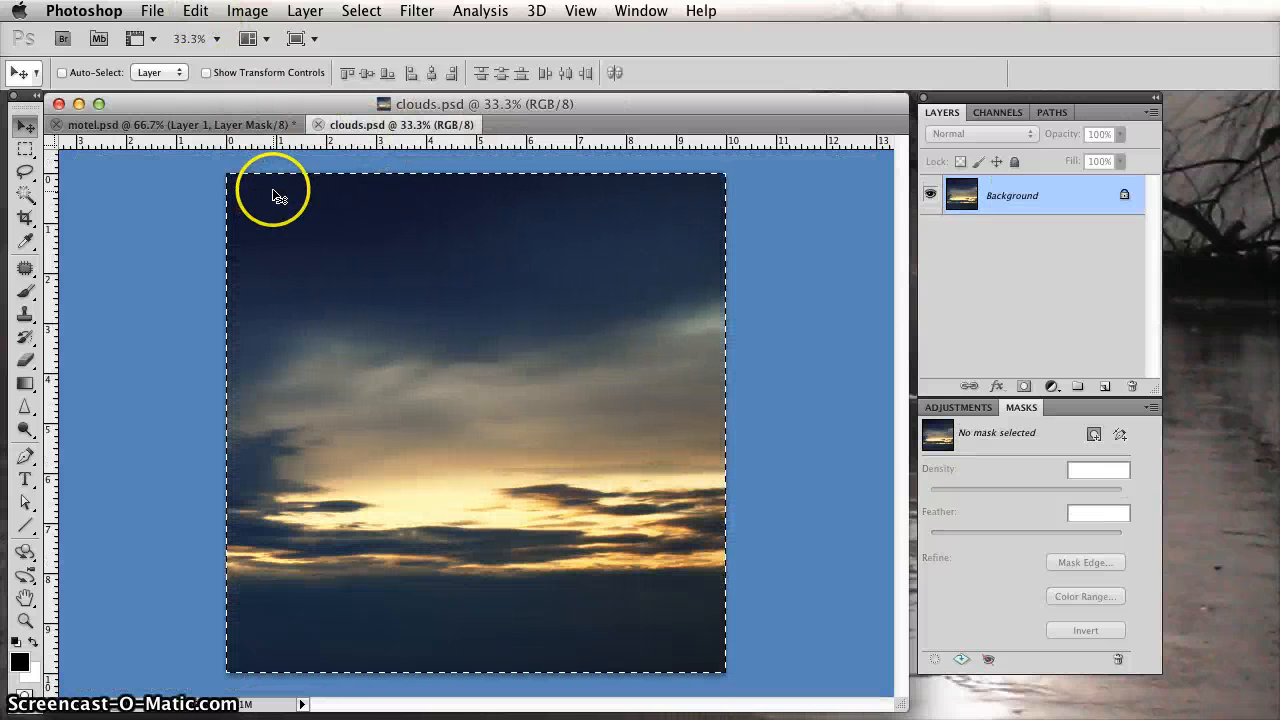
click(361, 11)
click(375, 37)
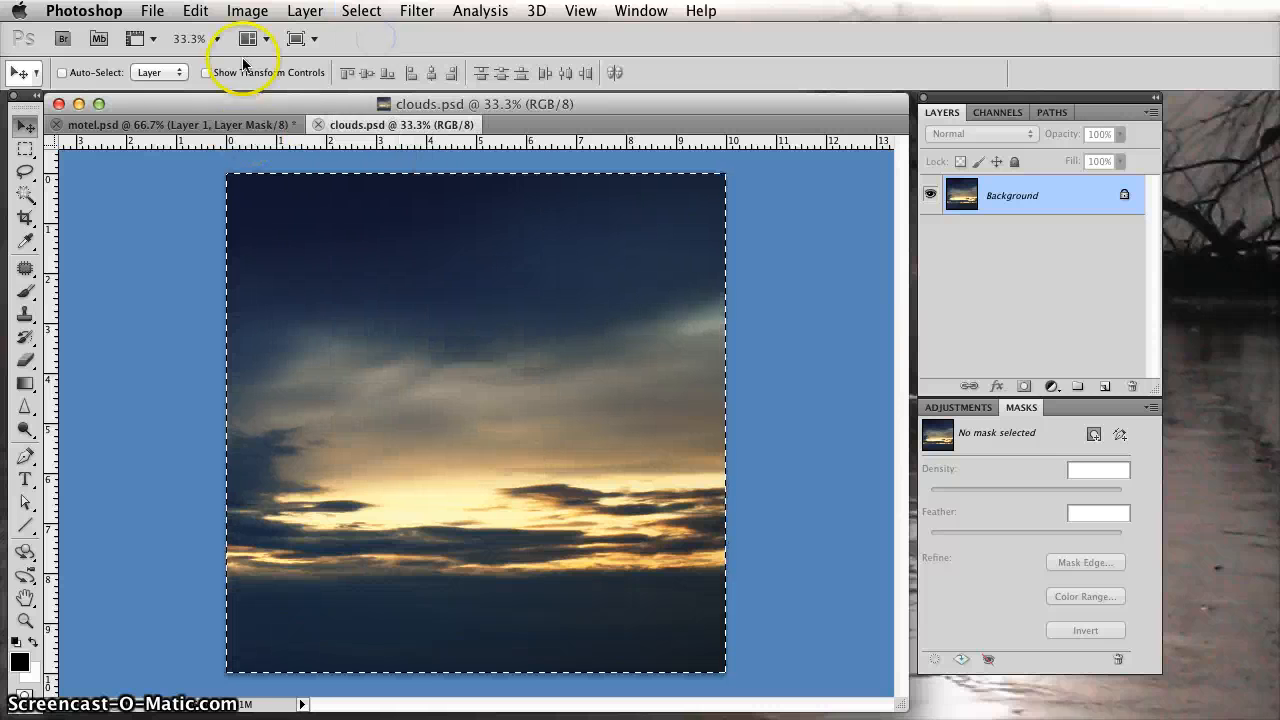
click(195, 11)
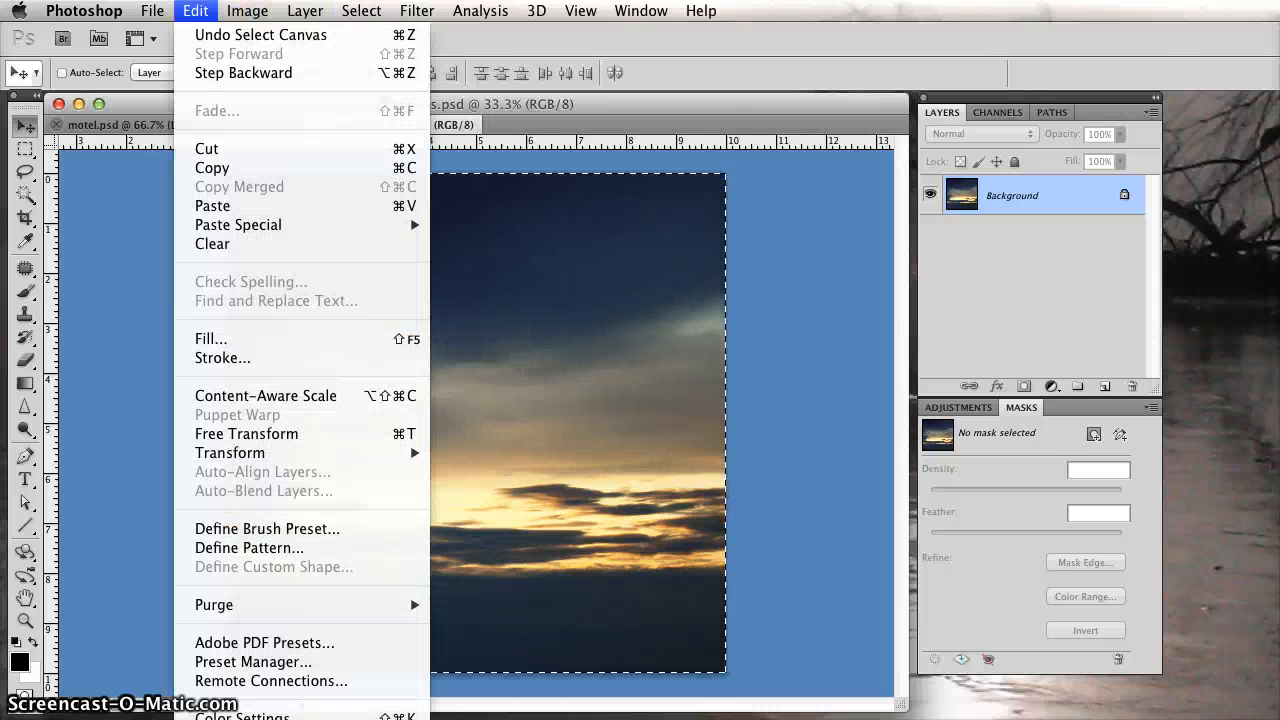
click(230, 176)
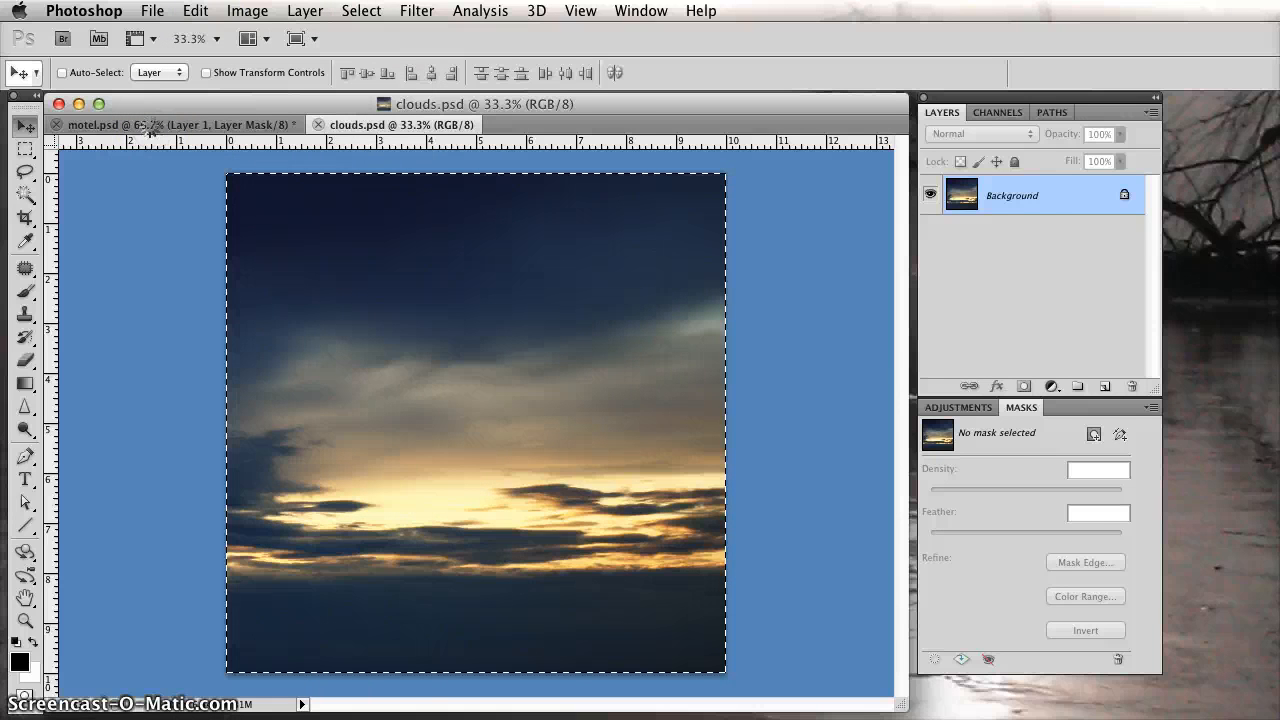
Return to motel.psd, make Background the active layer and paste the copied sky into the inverted selection around the sign.
click(148, 125)
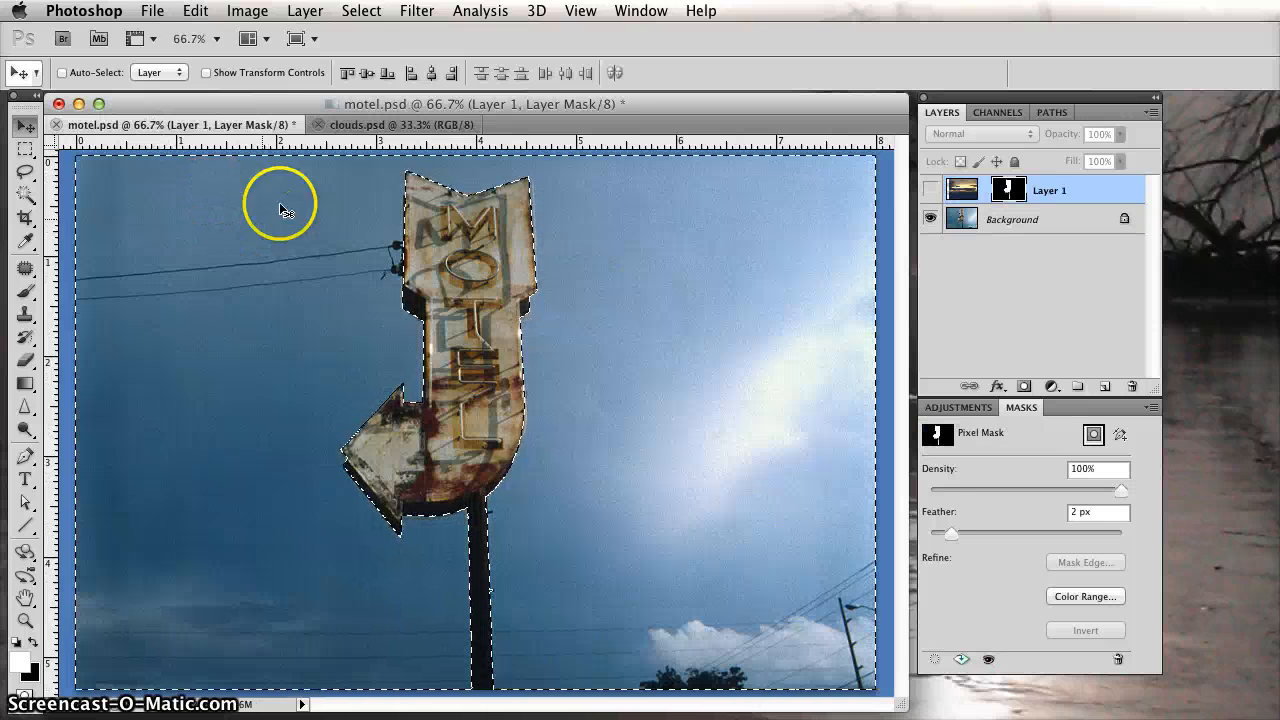
click(195, 11)
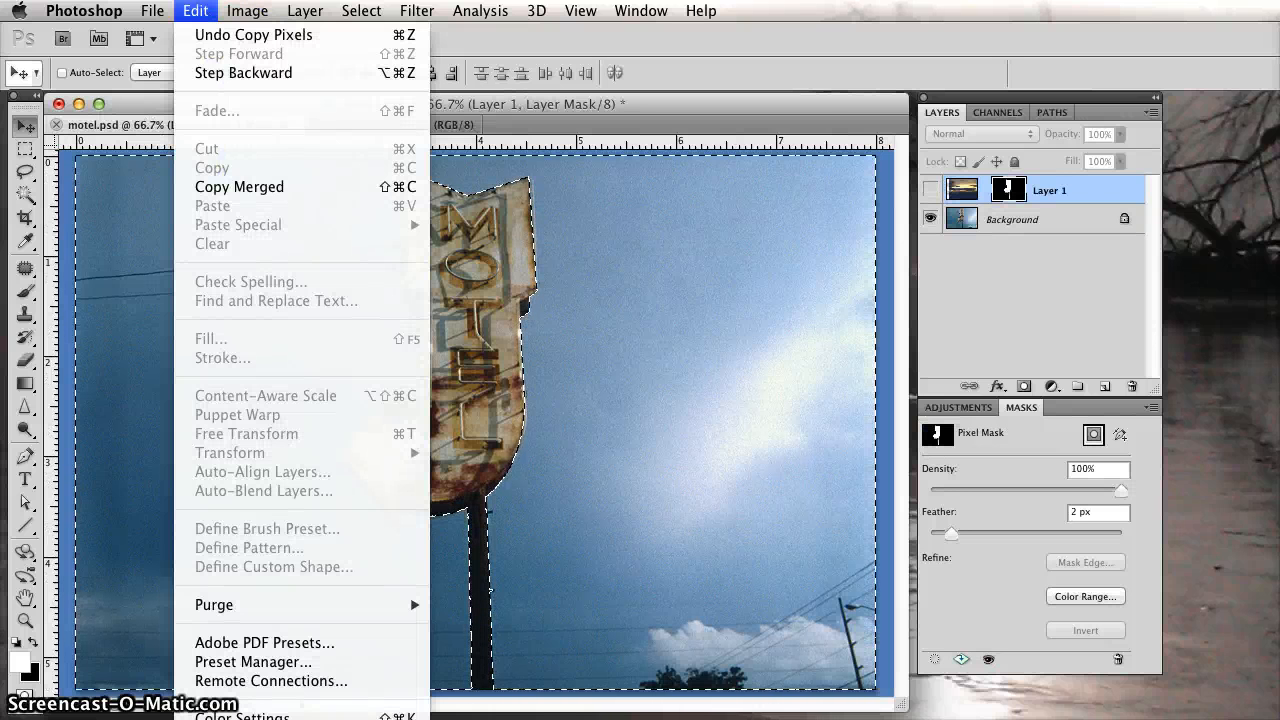
click(1037, 362)
click(1045, 325)
click(1020, 234)
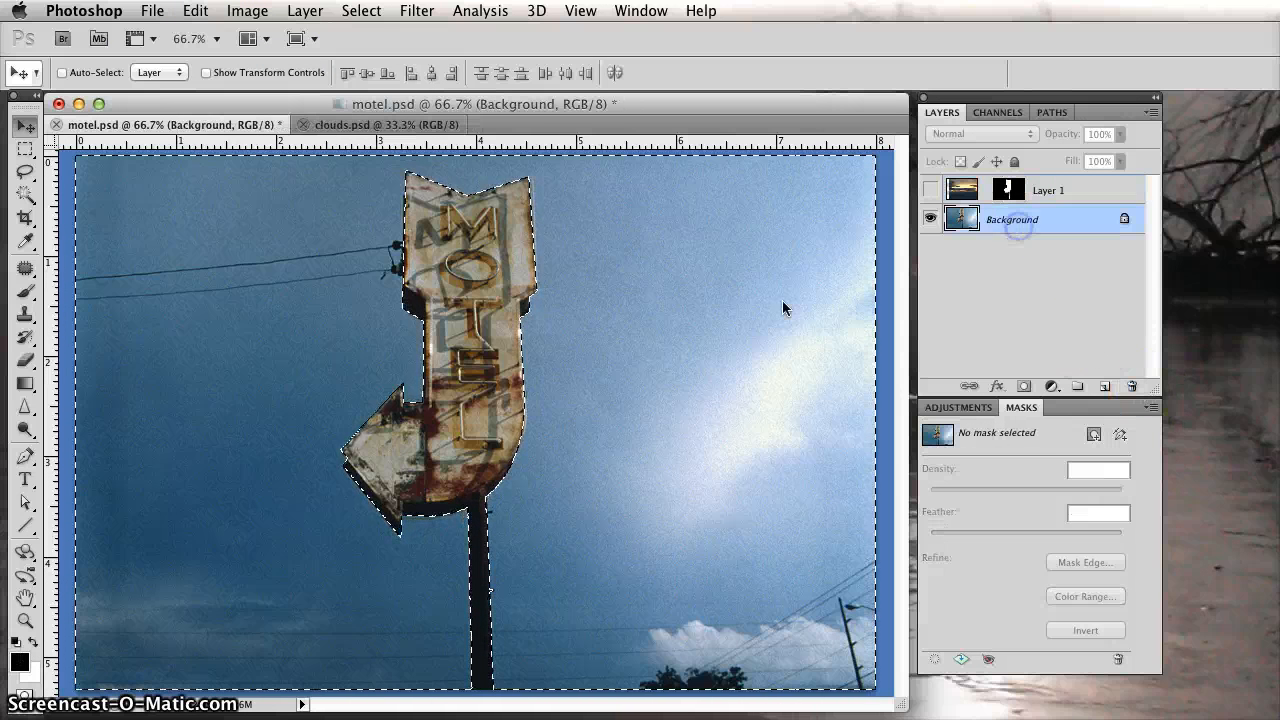
click(195, 11)
mouse_move(253, 230)
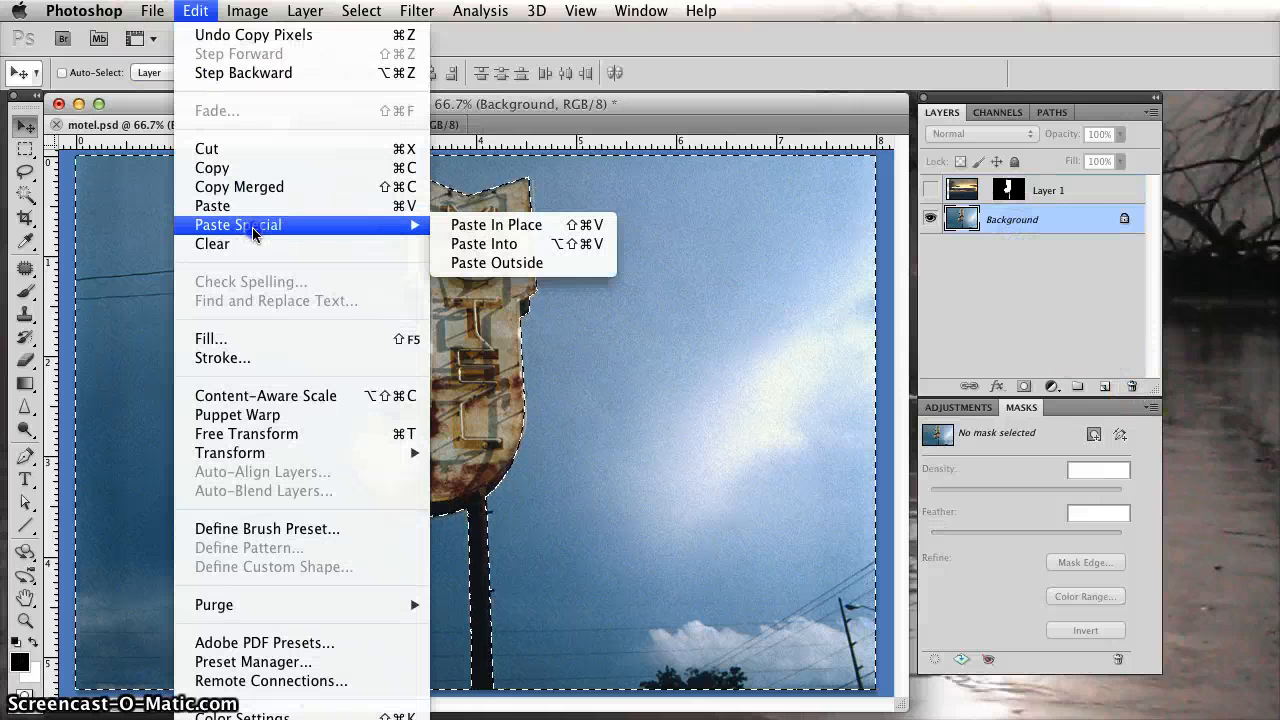
click(543, 249)
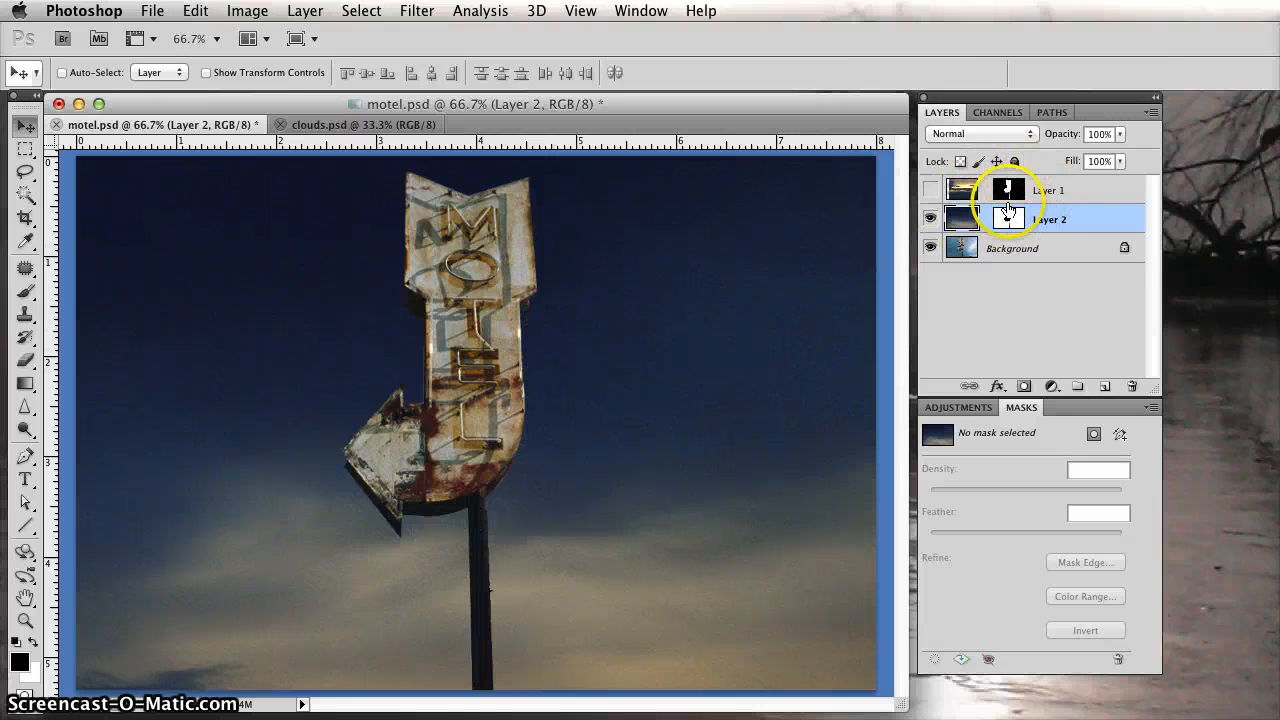
Preview Layer 1 in place of Layer 2, restore Layer 2, and move its sky upward until the bright horizon shows behind the sign.
click(930, 190)
click(931, 219)
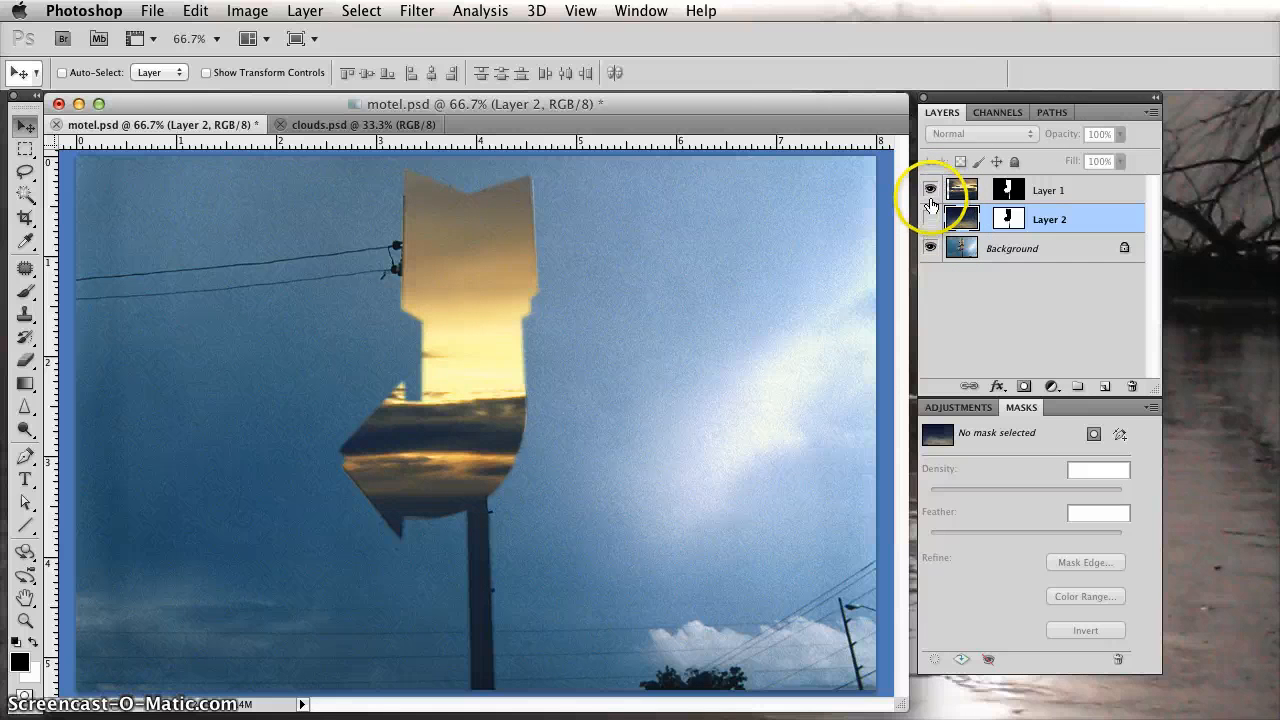
click(930, 190)
click(931, 219)
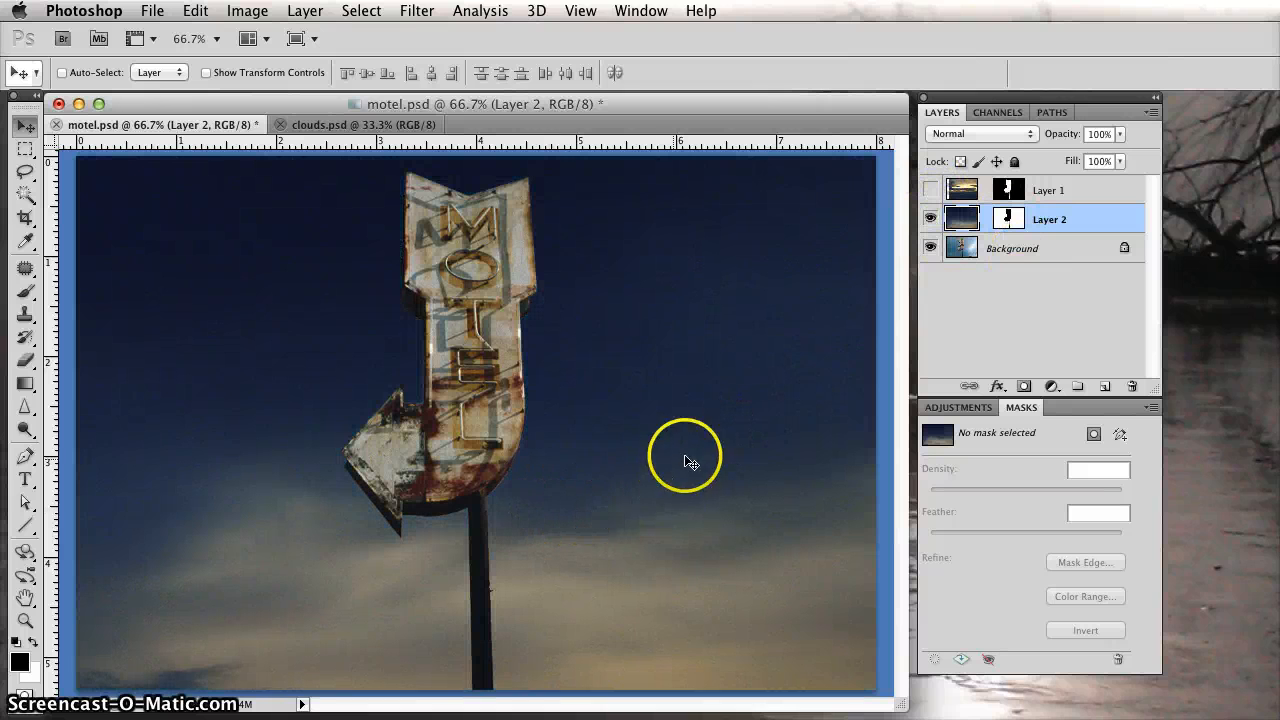
drag(676, 588, 586, 434)
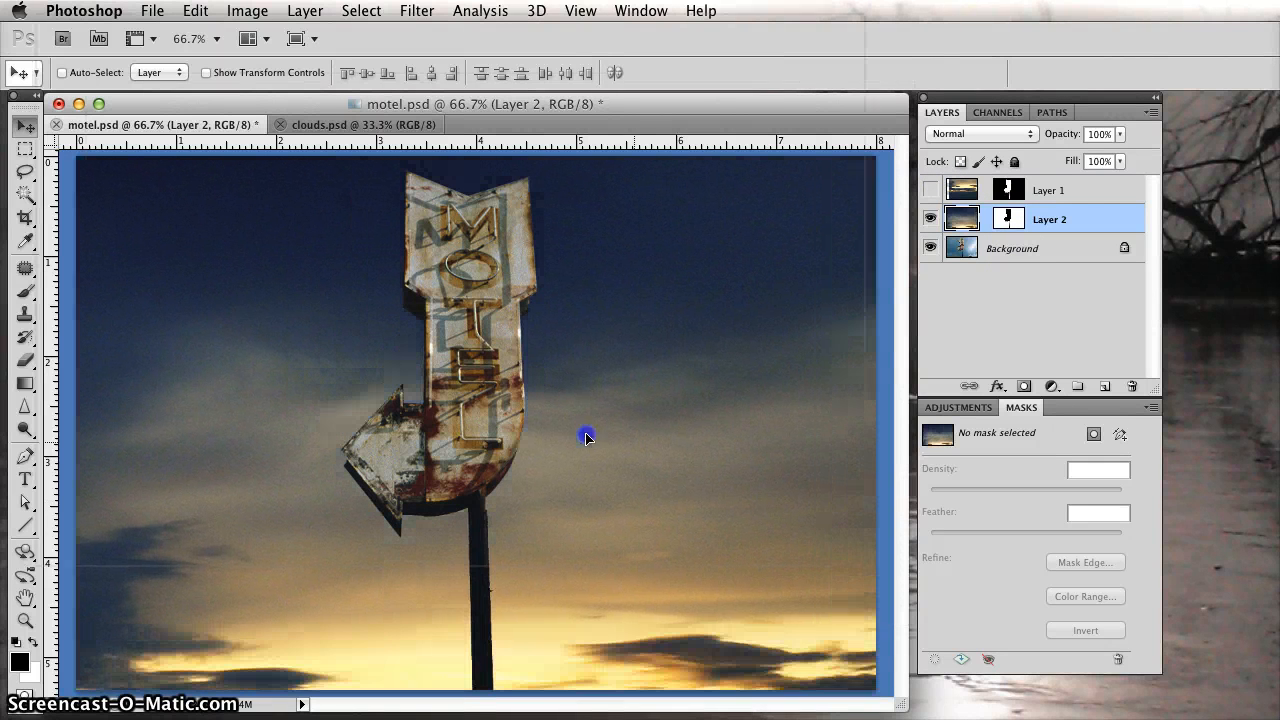
drag(697, 519, 648, 425)
drag(695, 525, 703, 484)
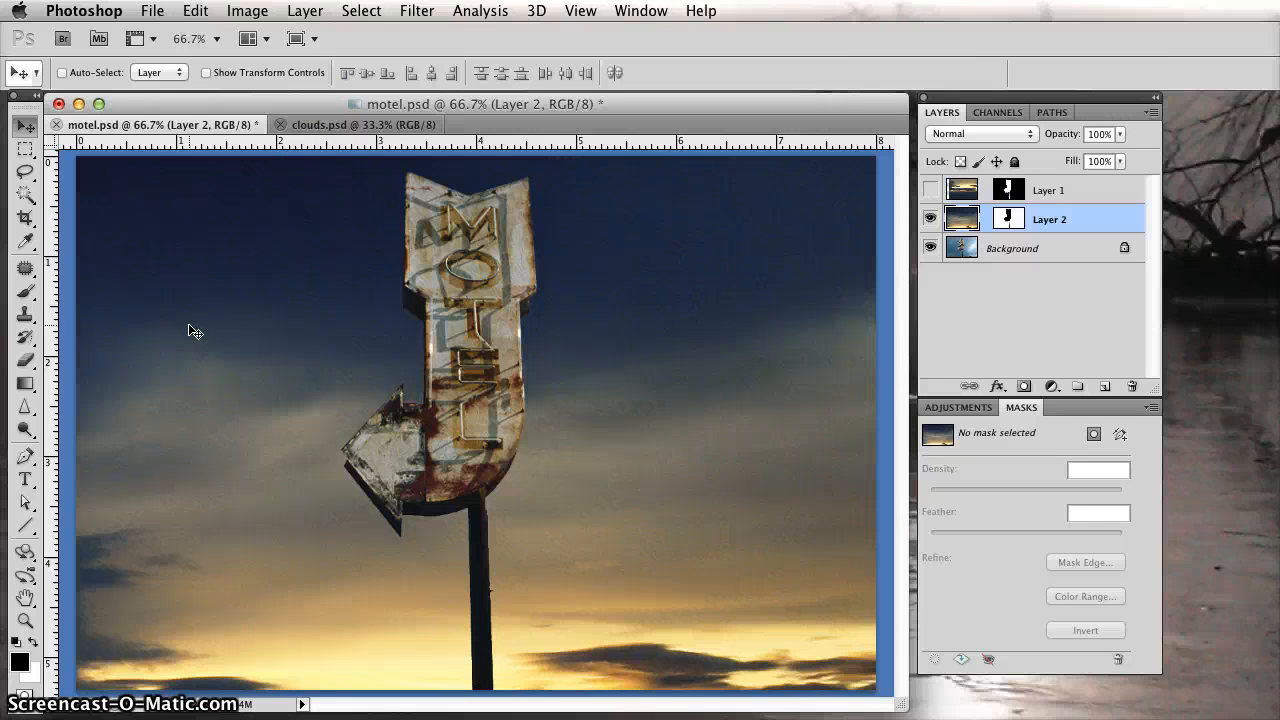
click(361, 10)
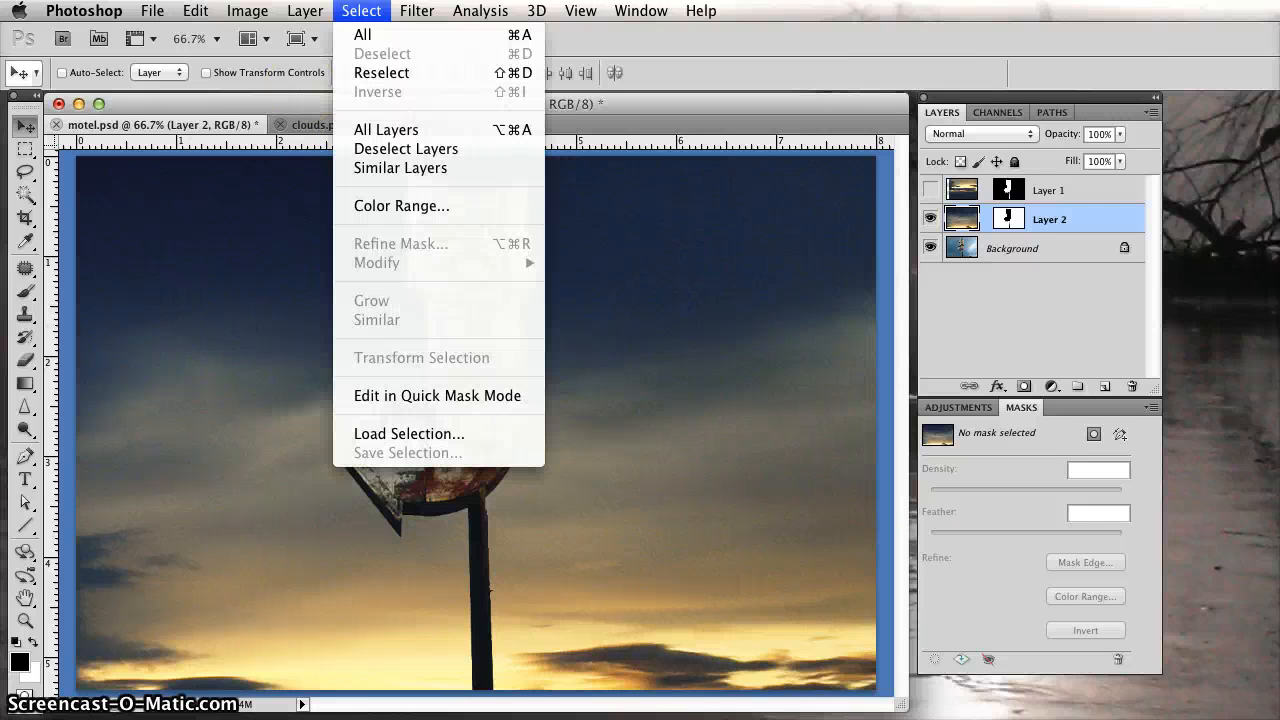
key(Escape)
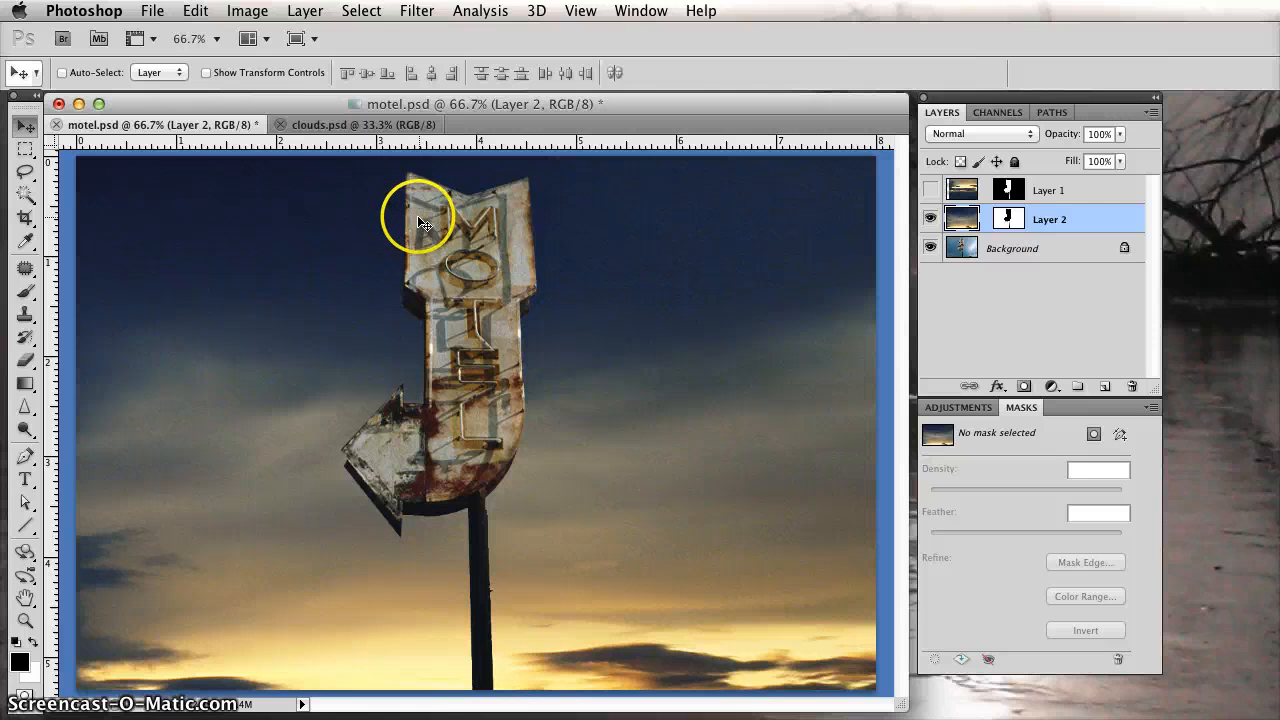
click(152, 10)
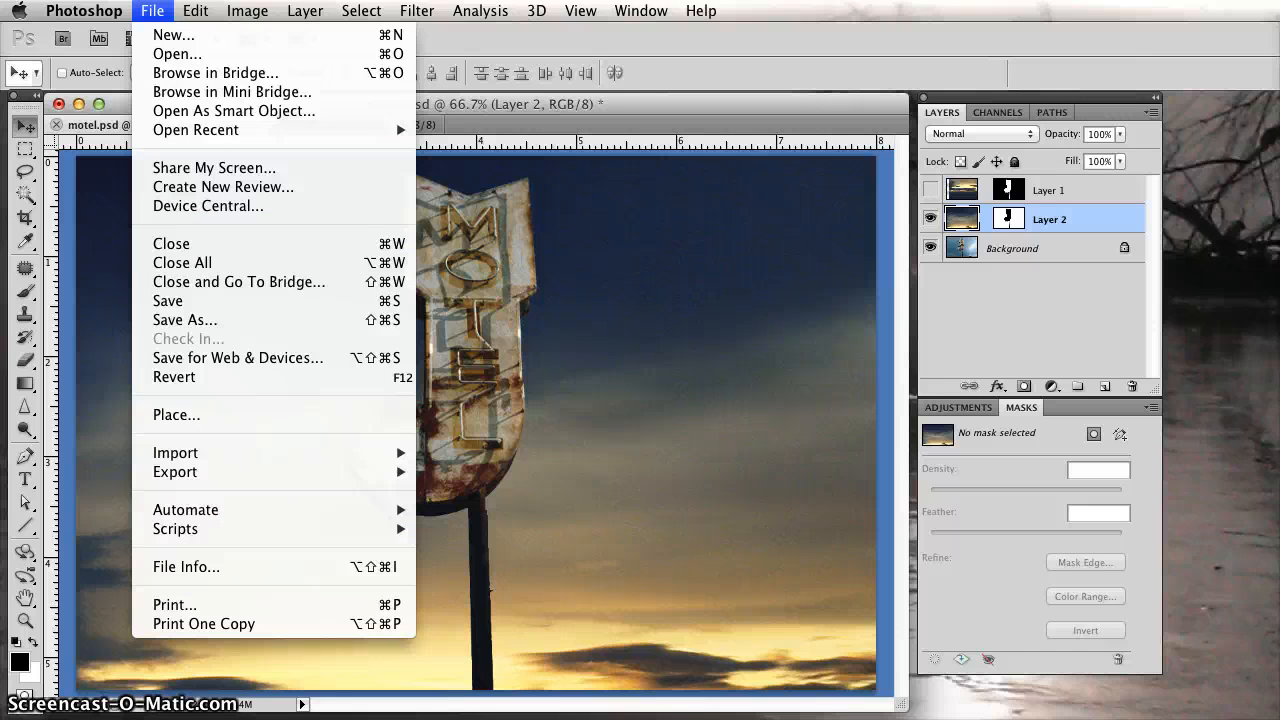
key(Escape)
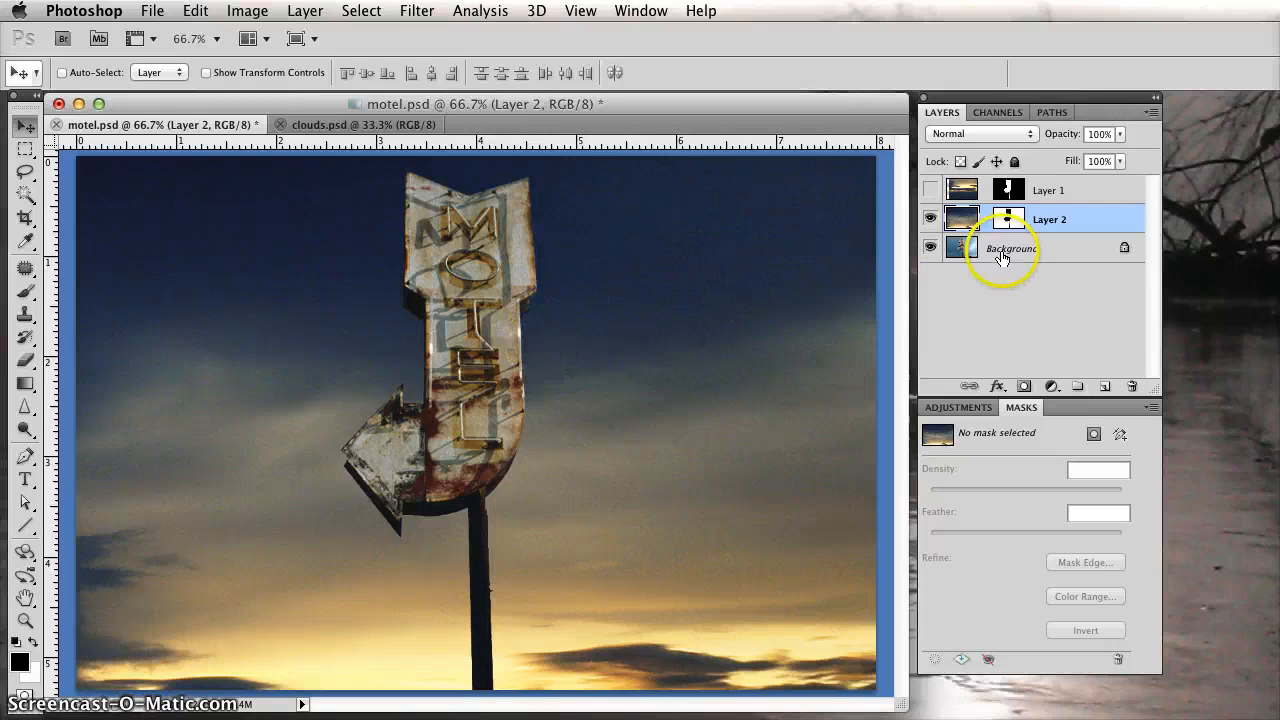
Switch Layer 1 and Layer 2 on and off in different combinations to compare the sky inside and around the sign.
click(932, 218)
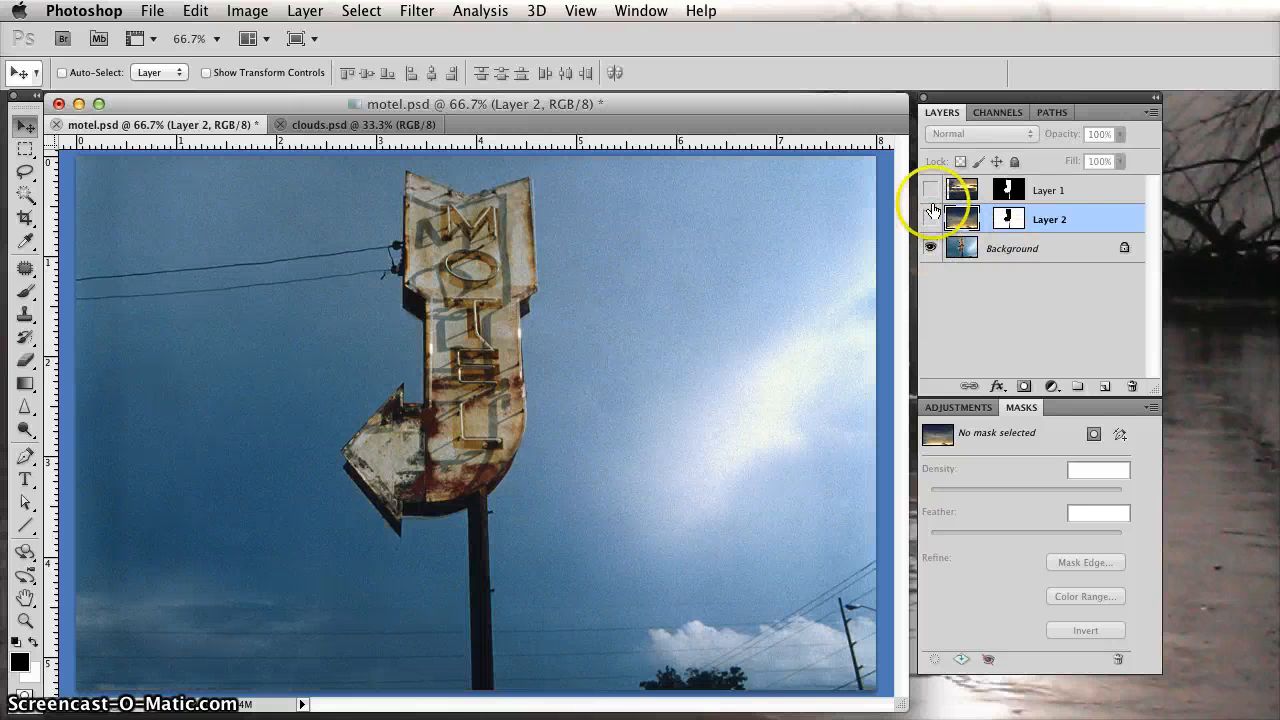
click(930, 192)
click(930, 218)
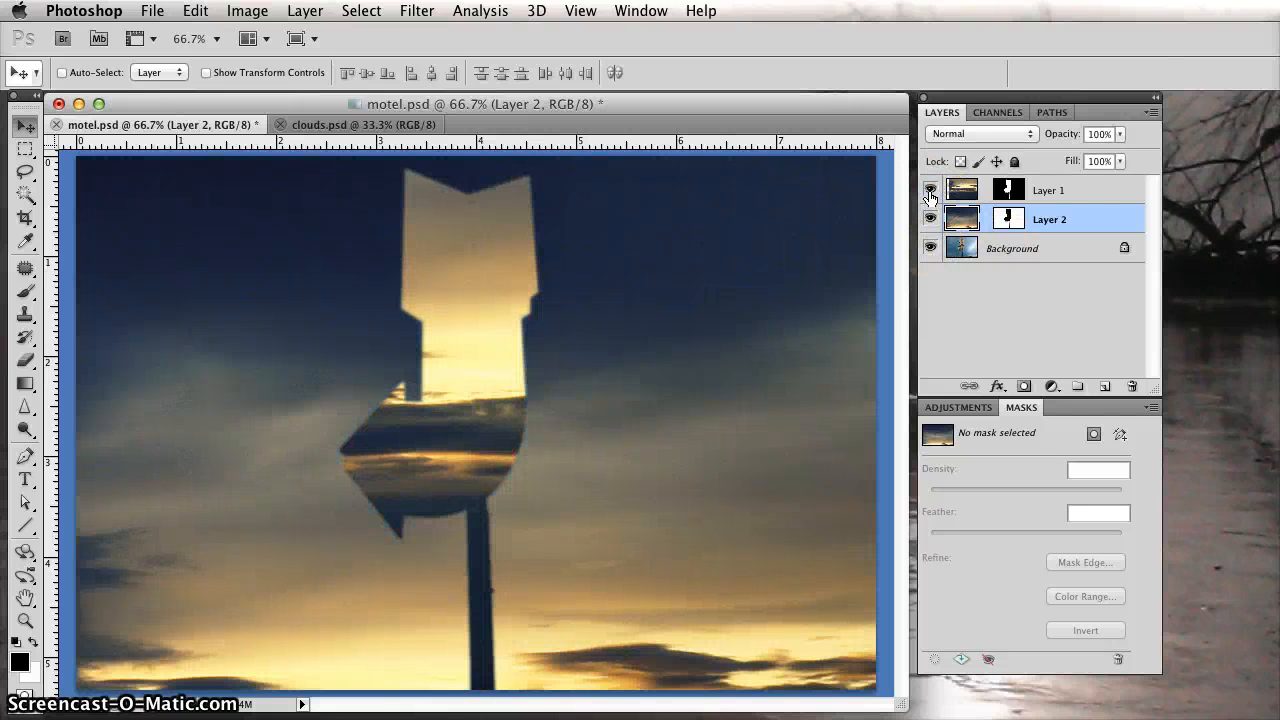
click(930, 192)
click(930, 218)
click(930, 192)
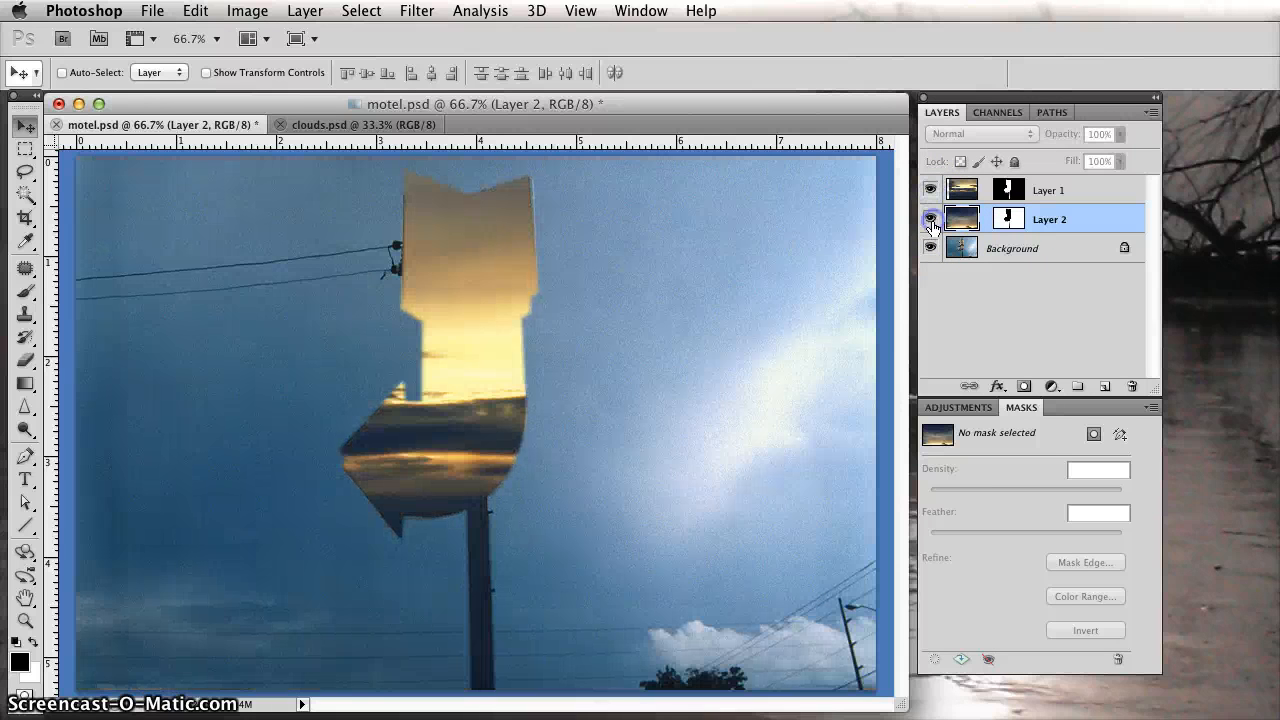
click(931, 220)
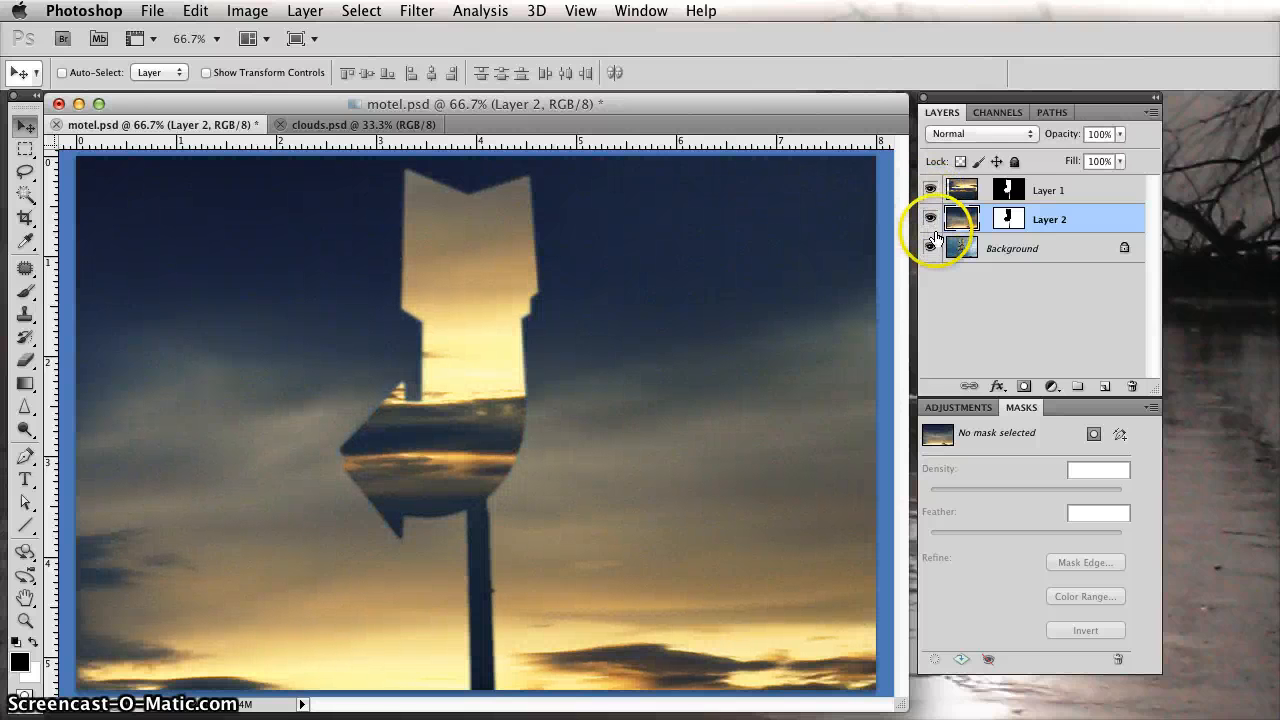
click(930, 218)
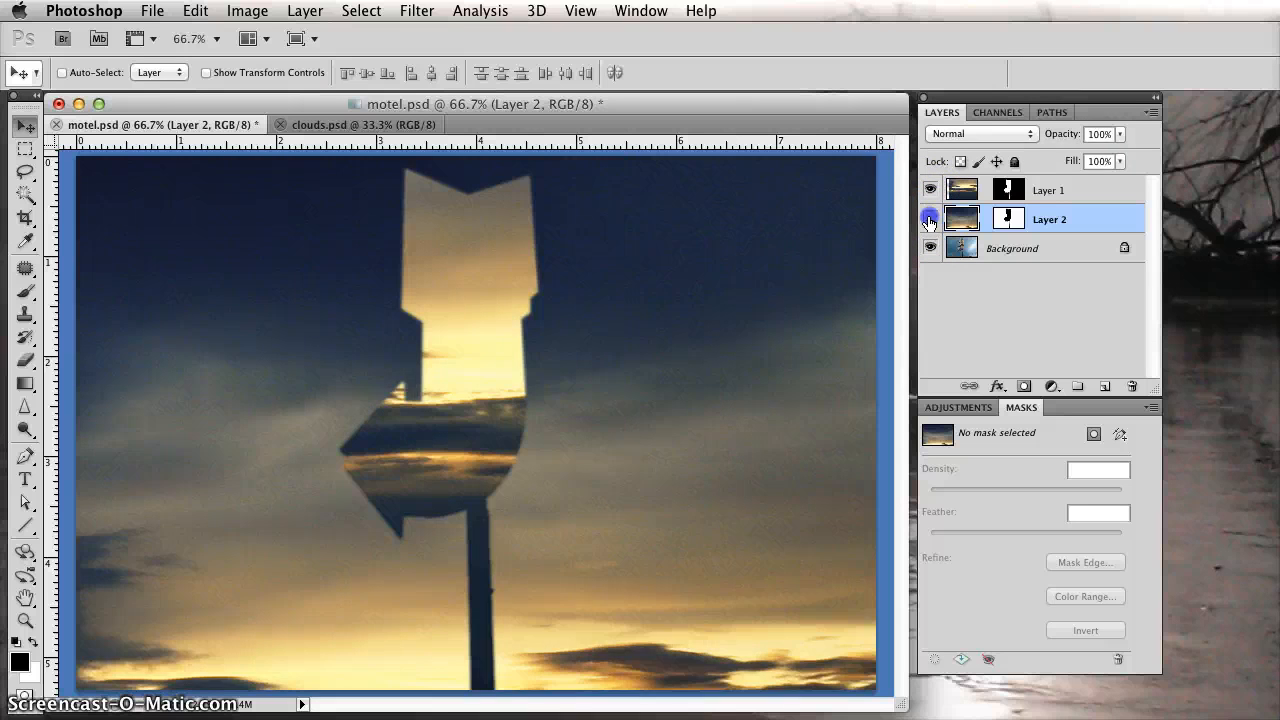
click(930, 190)
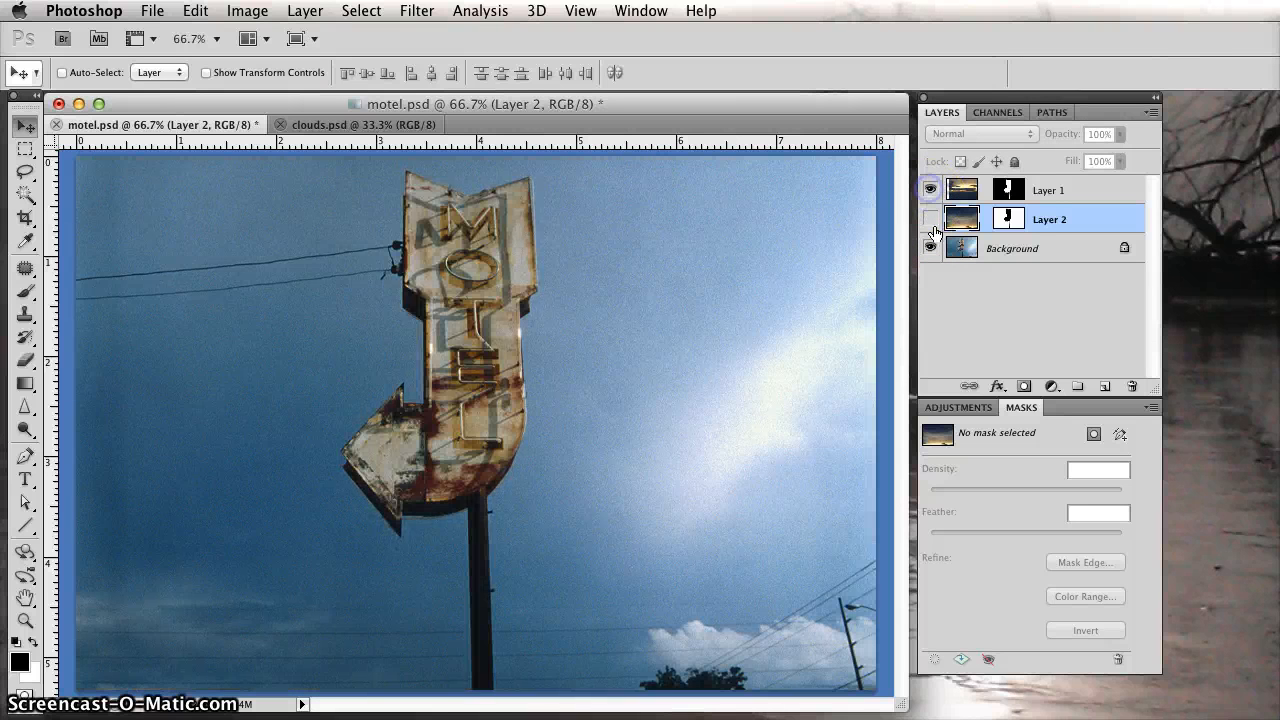
click(930, 190)
click(930, 218)
click(930, 218)
click(930, 190)
click(930, 218)
click(930, 190)
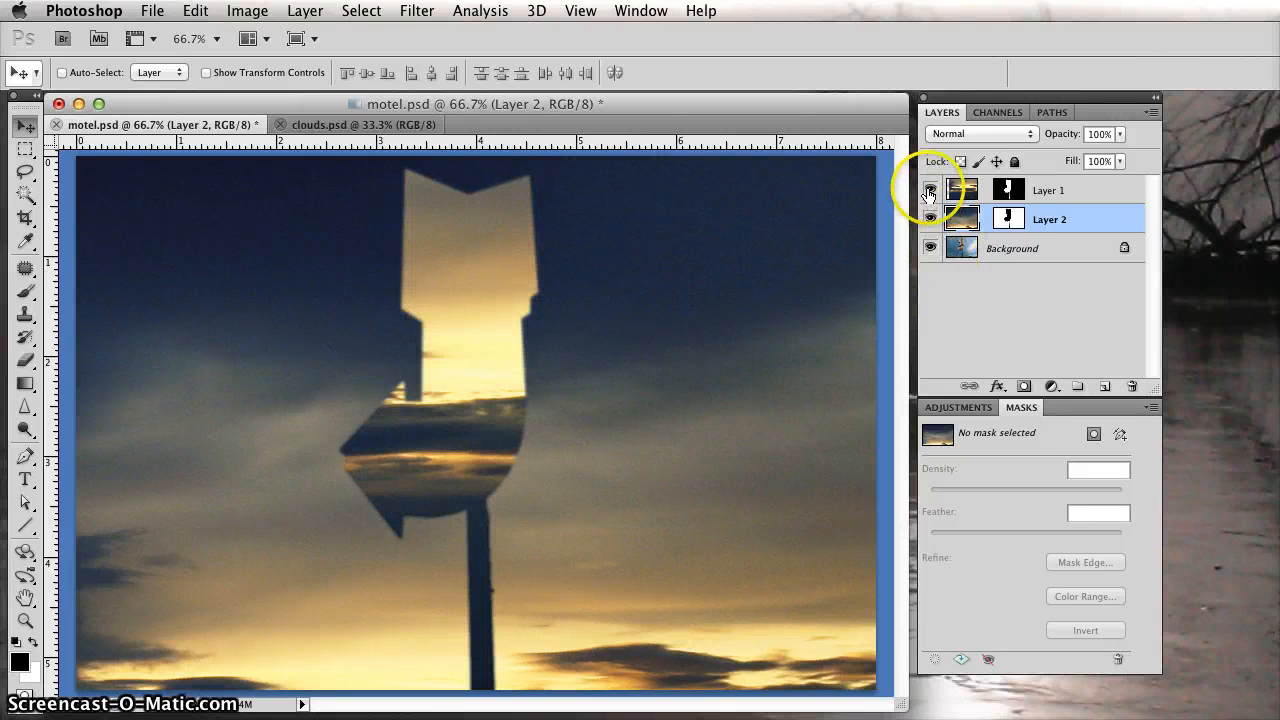
click(930, 190)
click(930, 218)
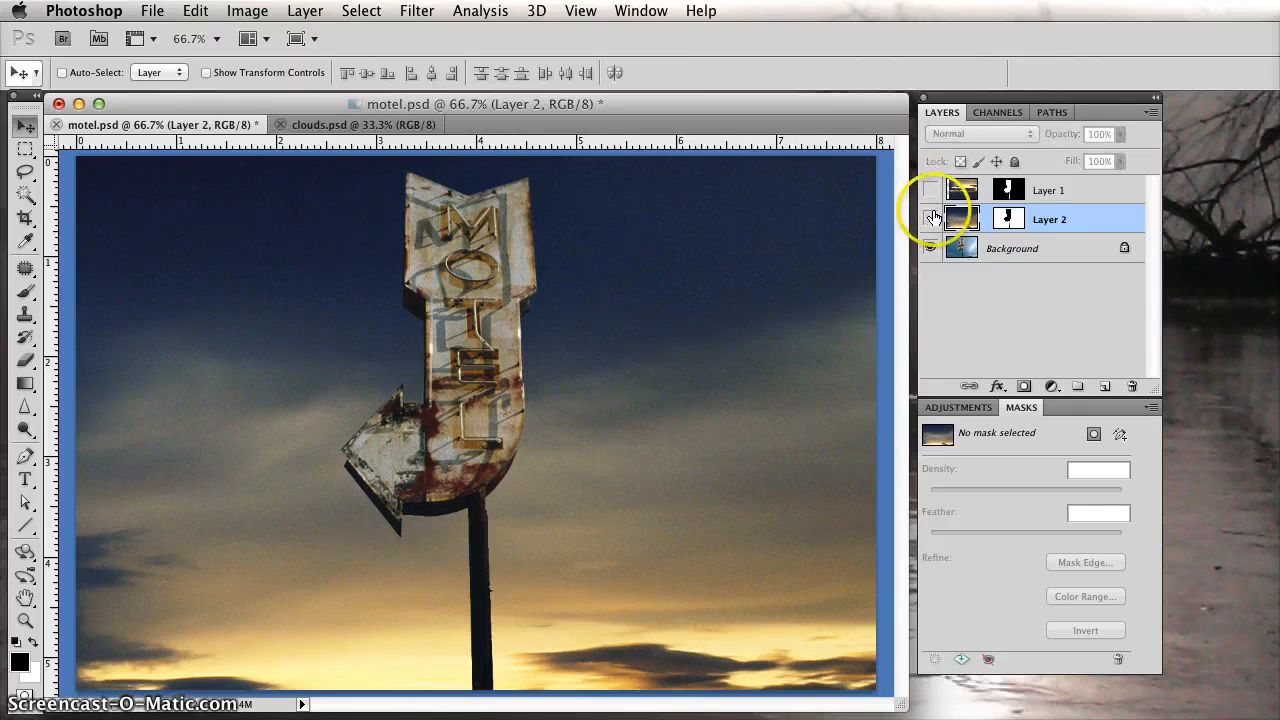
click(930, 190)
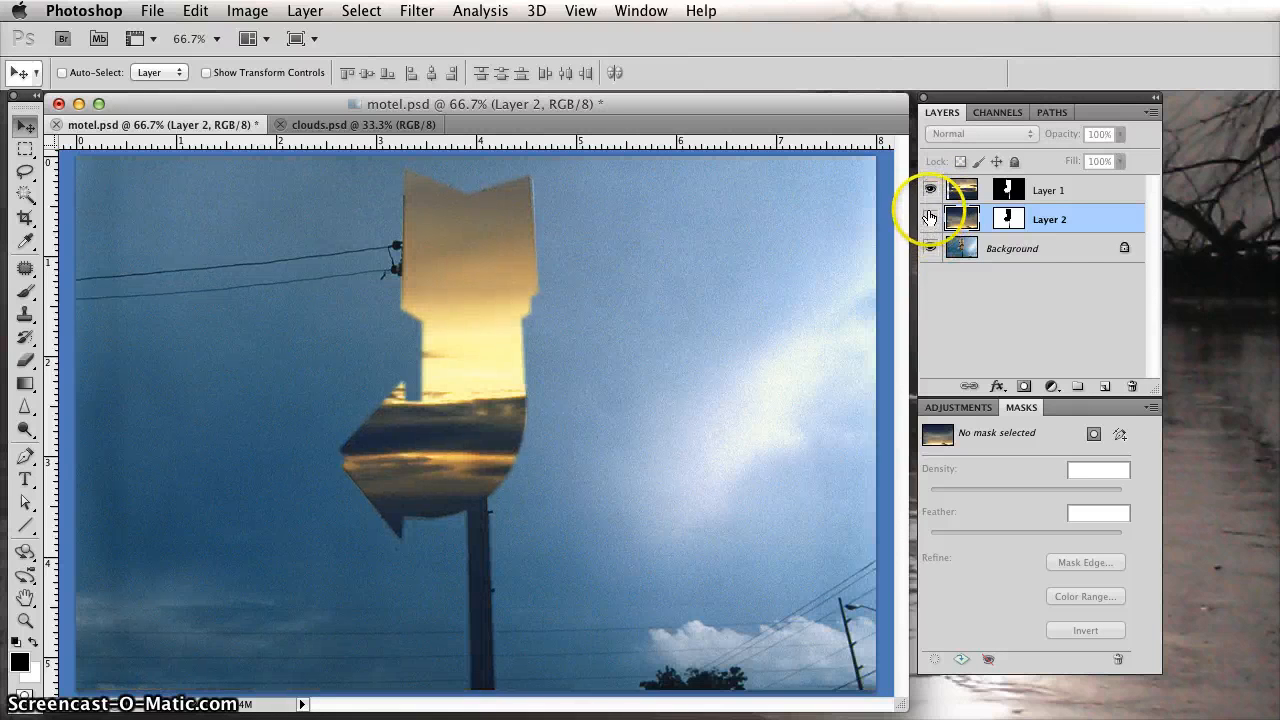
Hide both Layer 1 and Layer 2, leaving only Background visible.
click(930, 190)
click(930, 219)
click(930, 220)
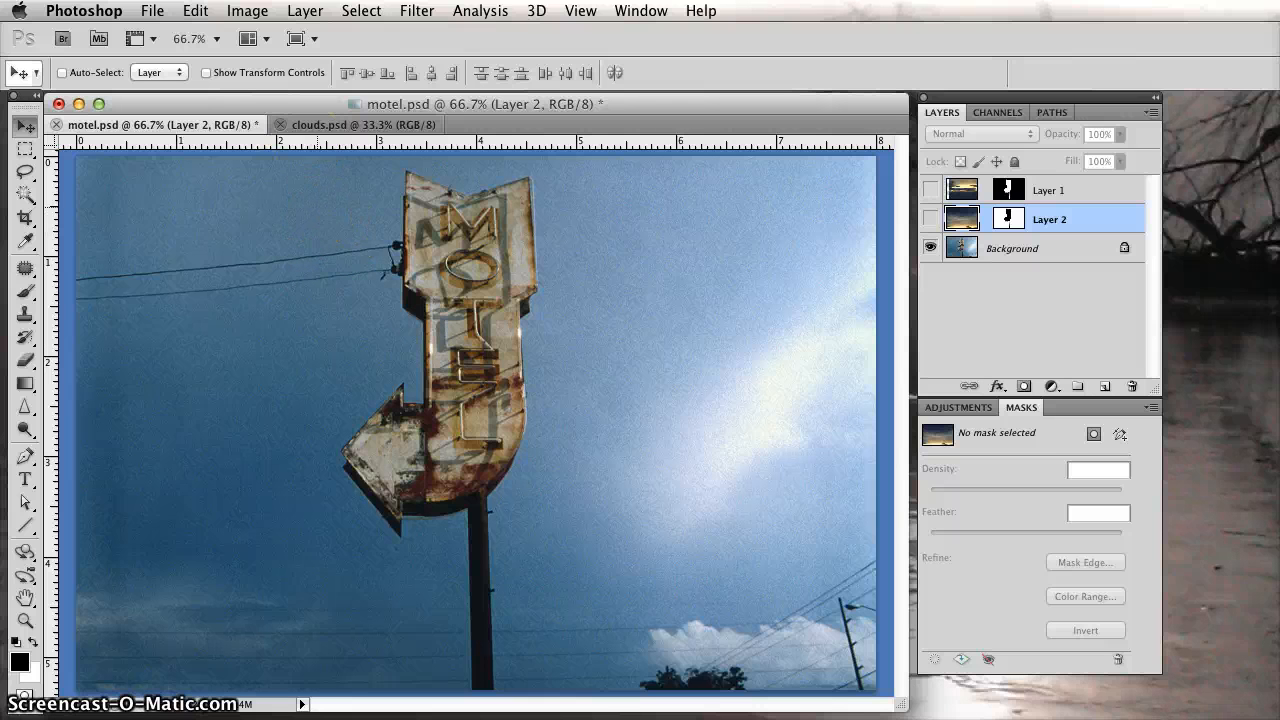
Load the saved "quick mask" channel of motel.psd as a new selection around the sign.
click(358, 14)
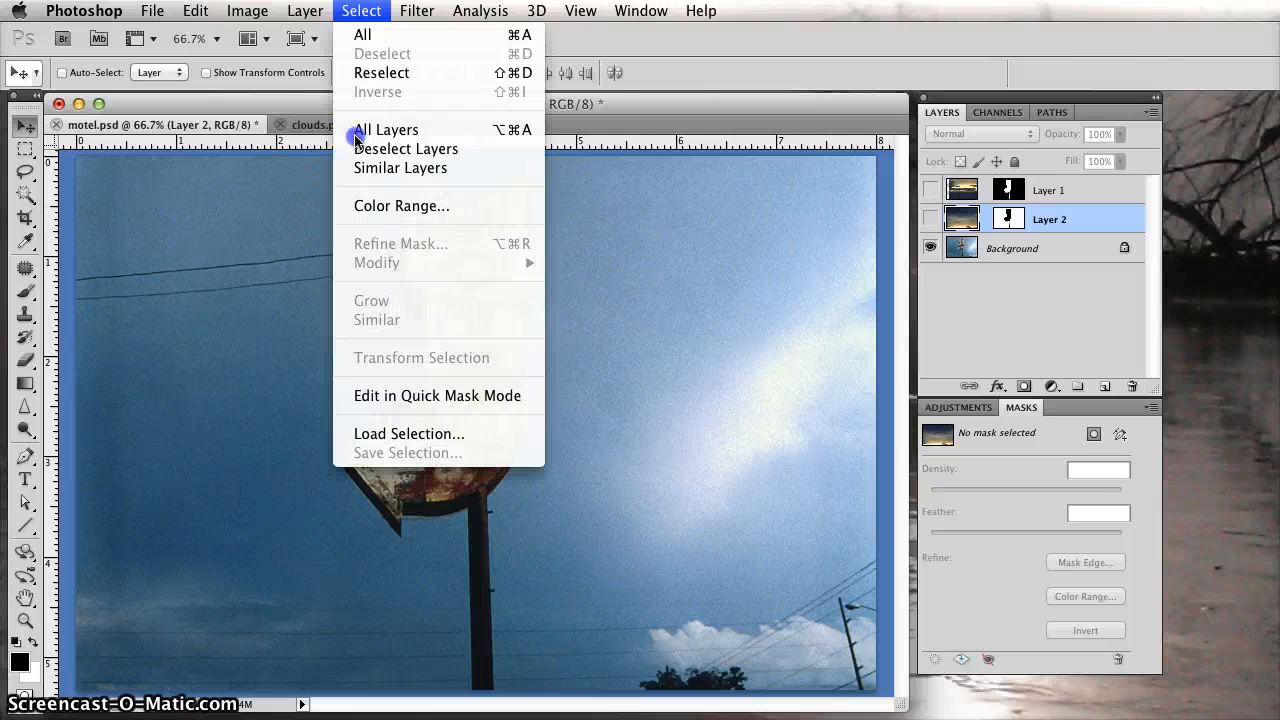
click(391, 434)
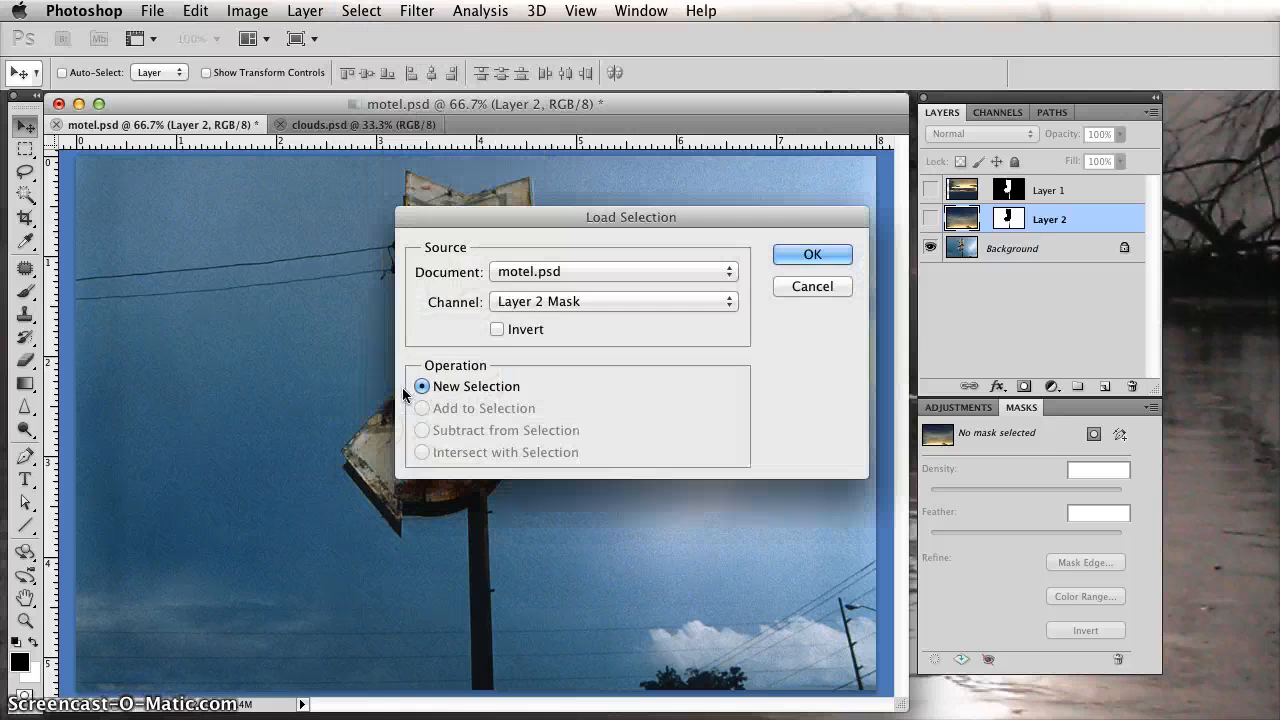
click(537, 302)
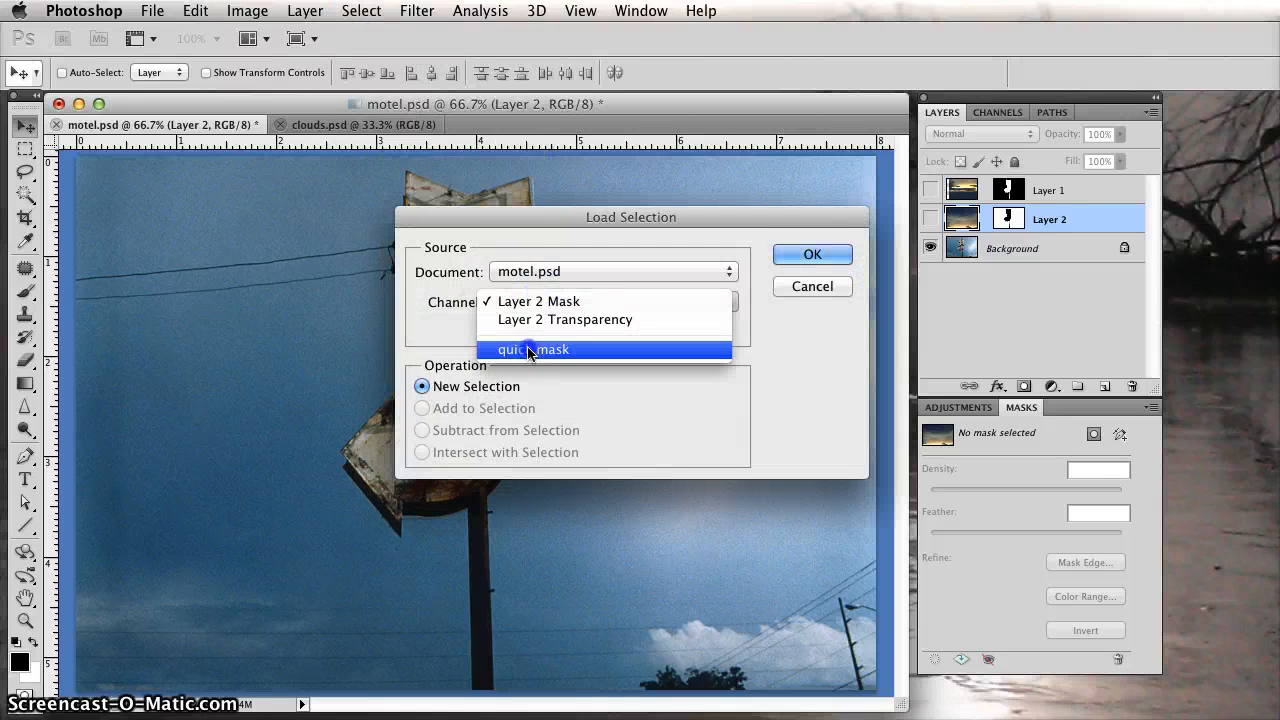
click(537, 347)
click(811, 254)
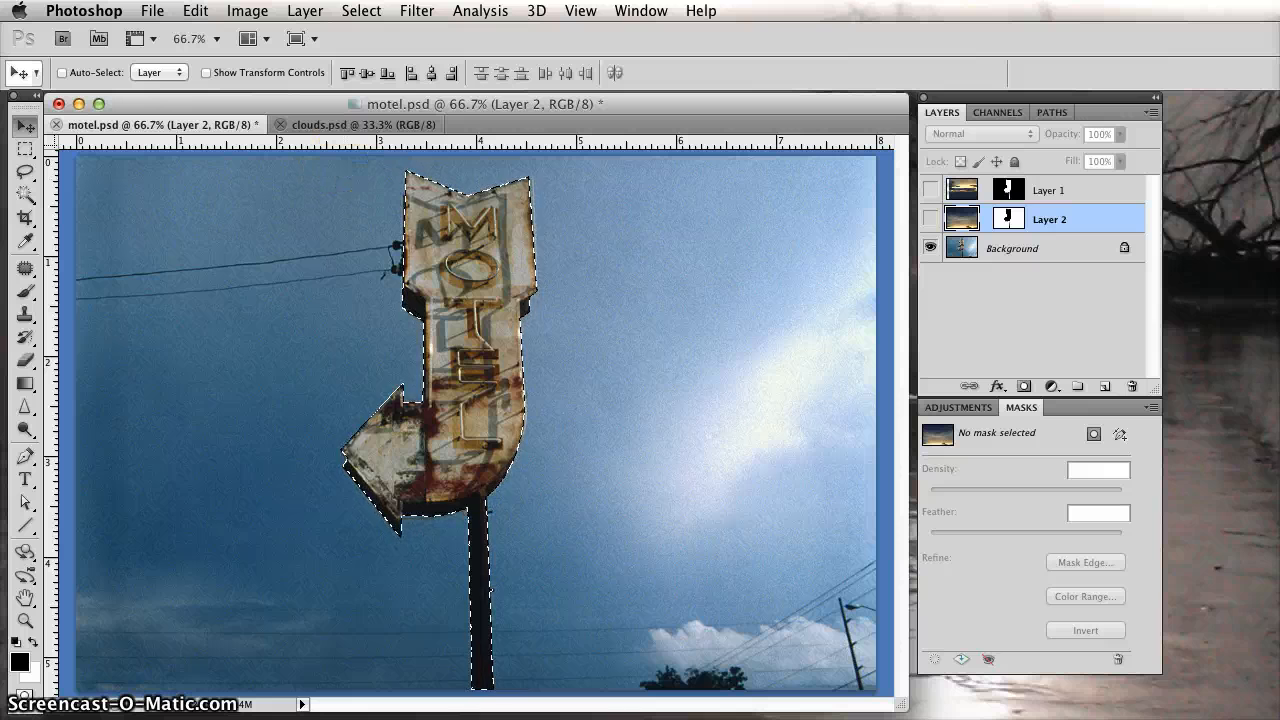
Feather the sign selection with a radius of 2 pixels.
click(361, 11)
mouse_move(443, 268)
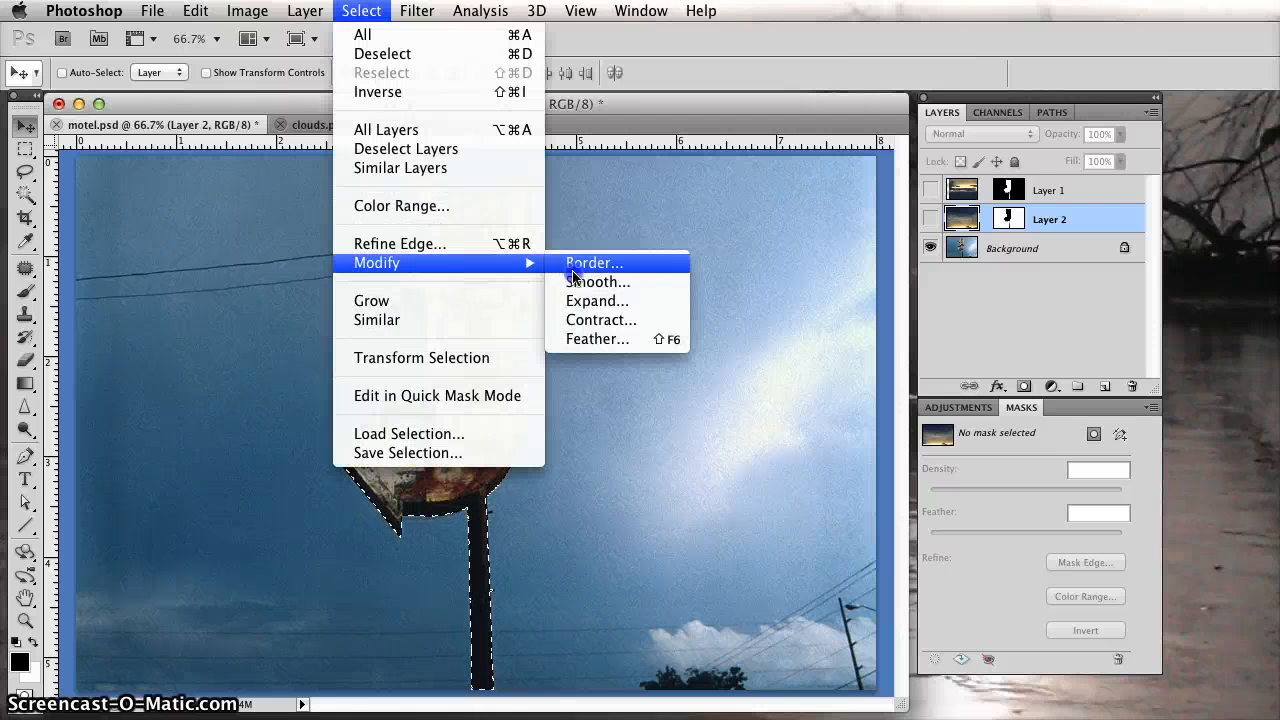
click(590, 339)
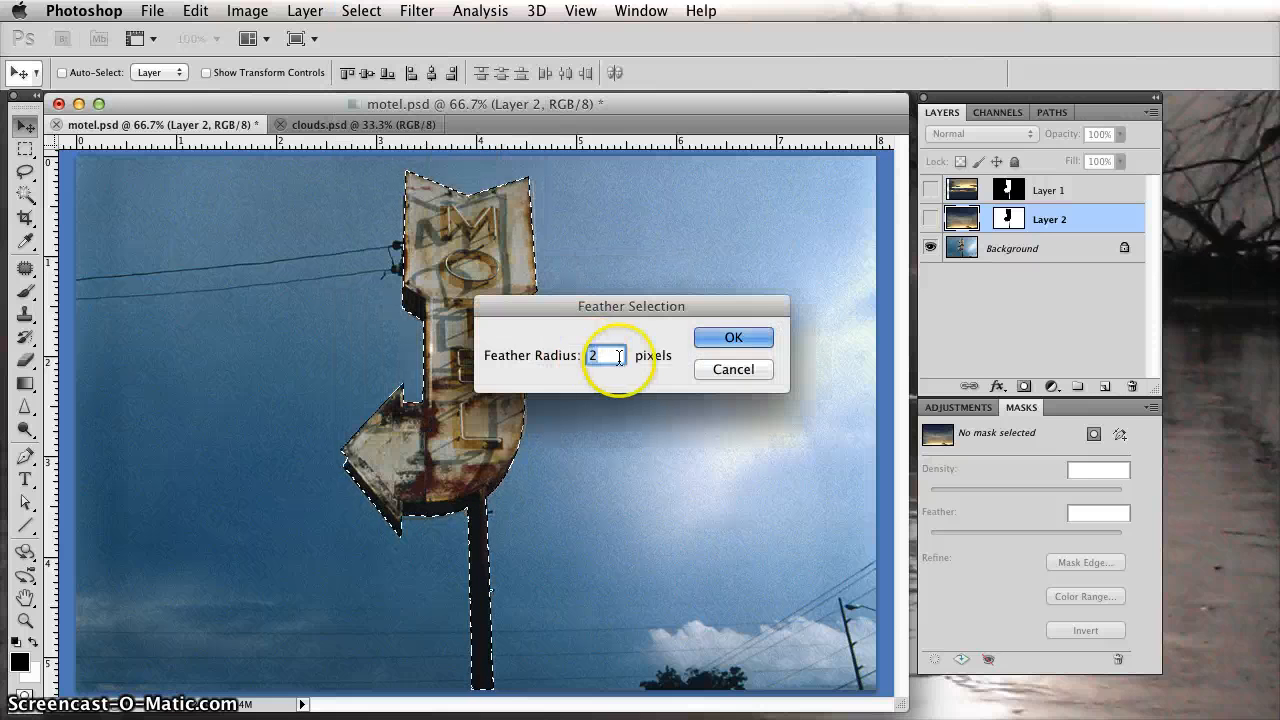
drag(645, 270, 780, 210)
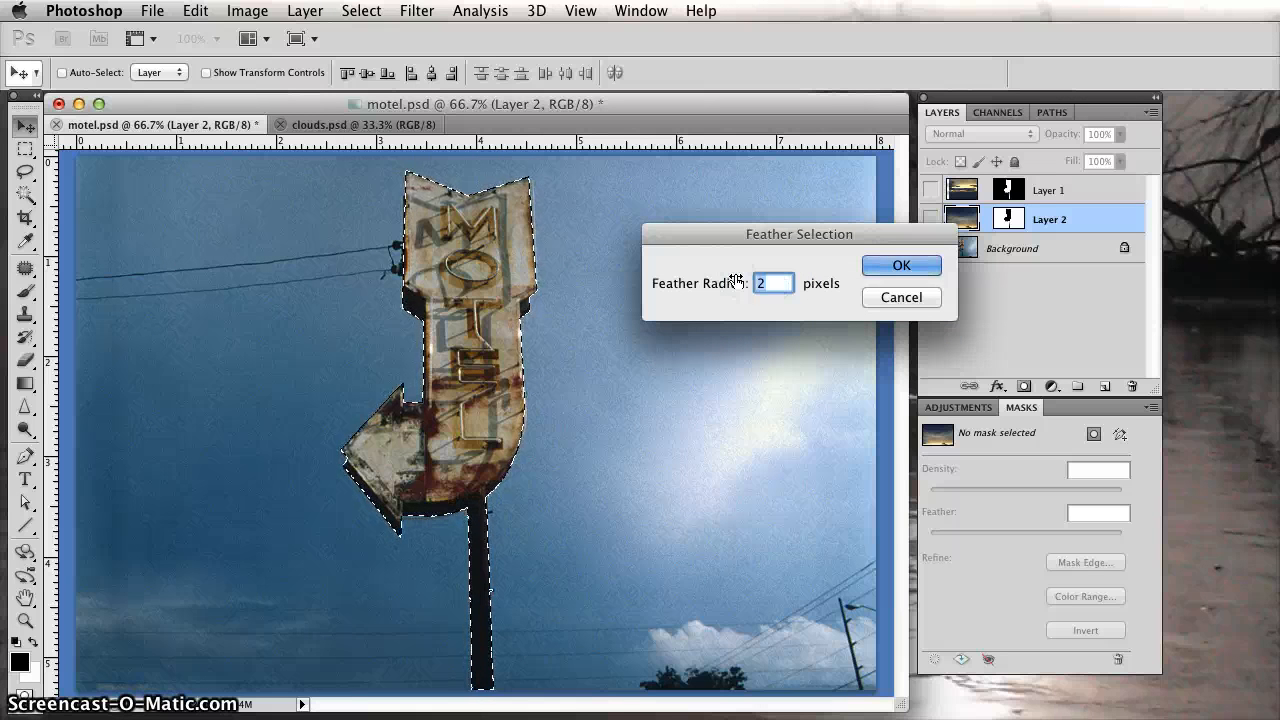
click(876, 285)
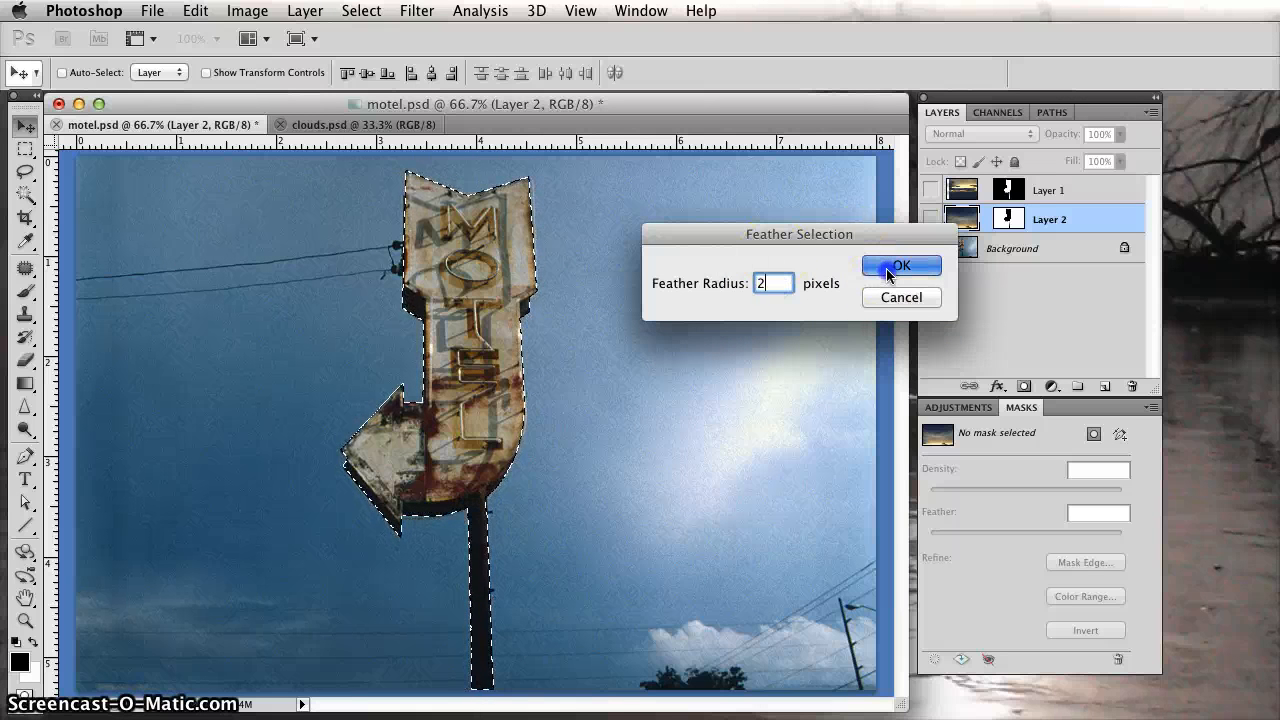
click(889, 272)
click(586, 177)
click(450, 163)
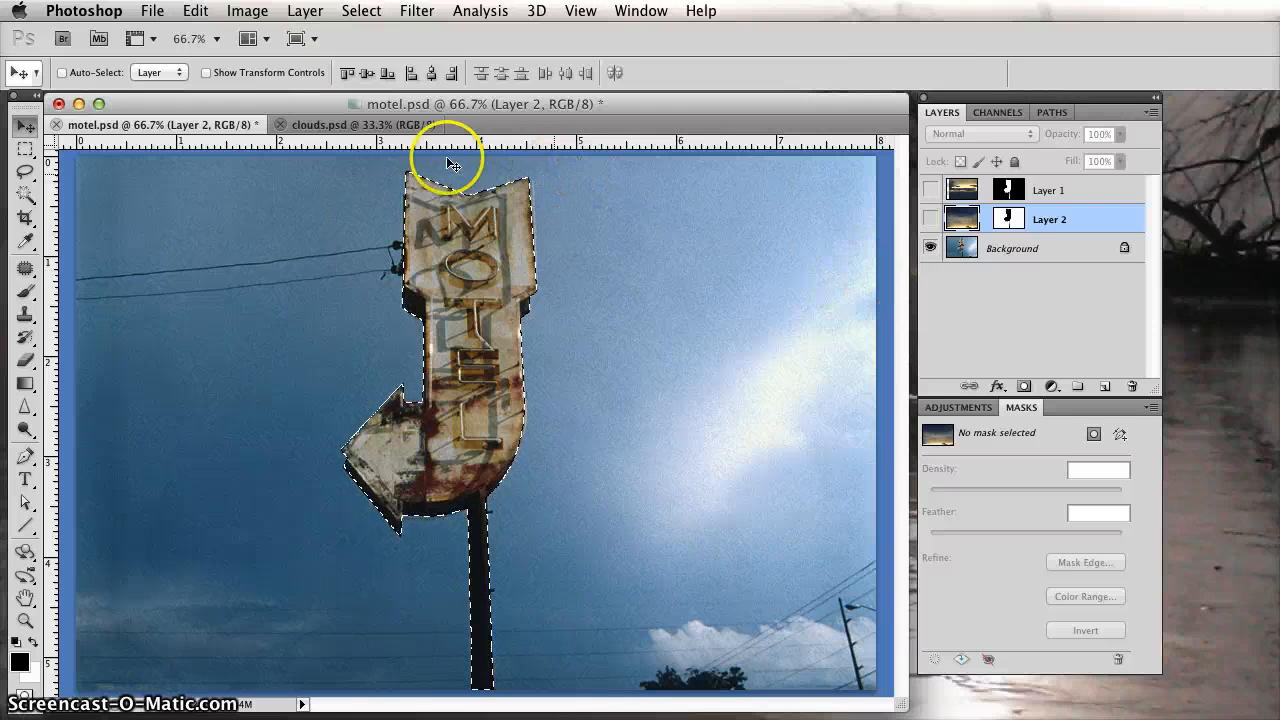
Copy the feathered sign selection from the Background layer of motel.psd.
click(195, 11)
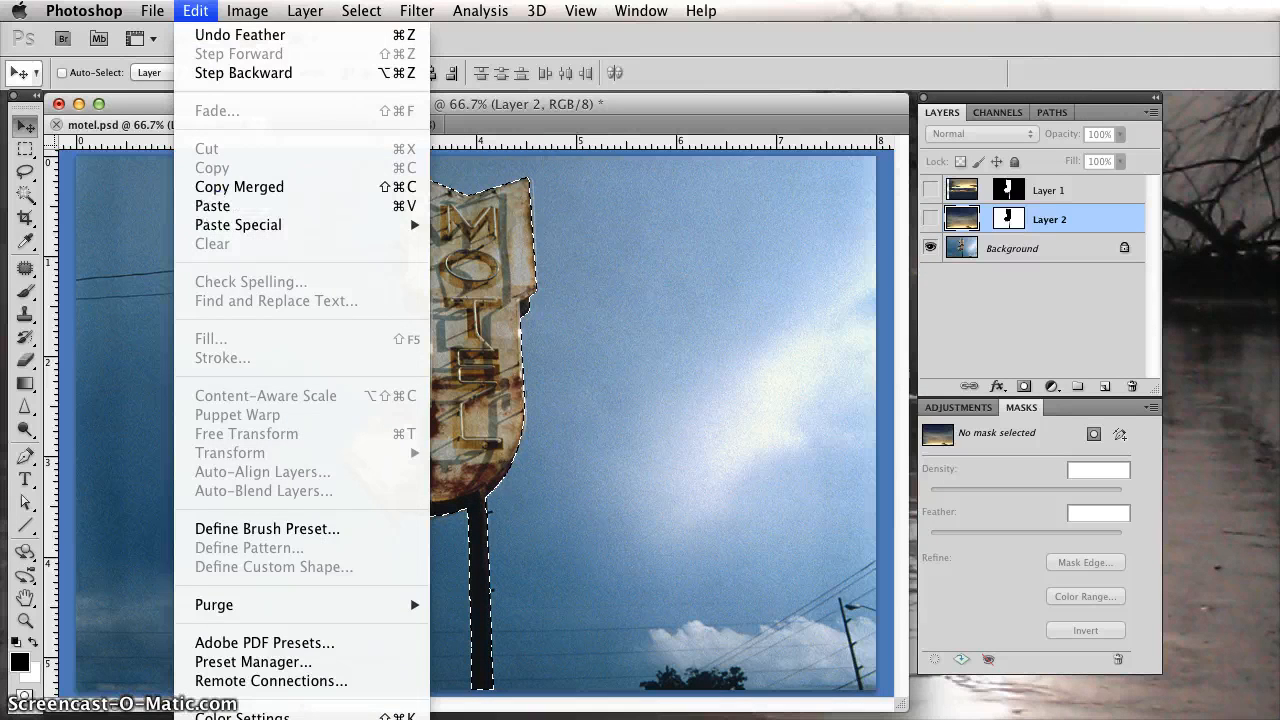
click(1233, 242)
click(1055, 252)
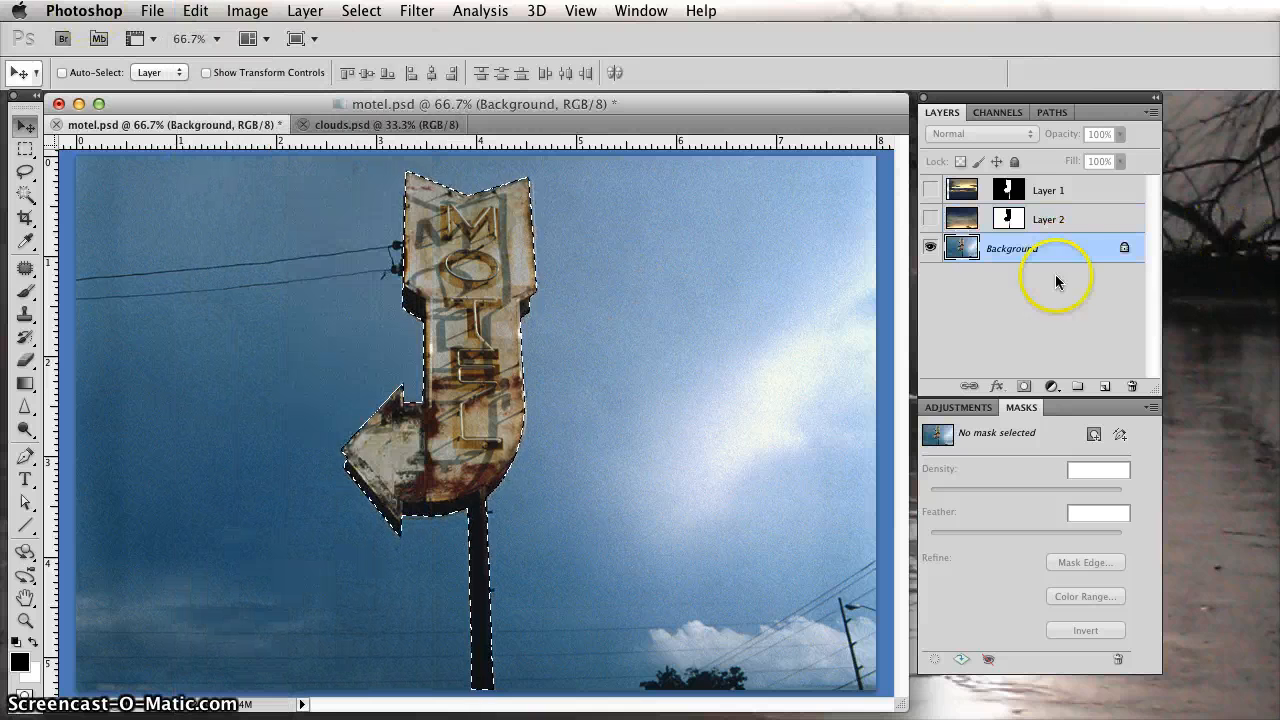
click(195, 10)
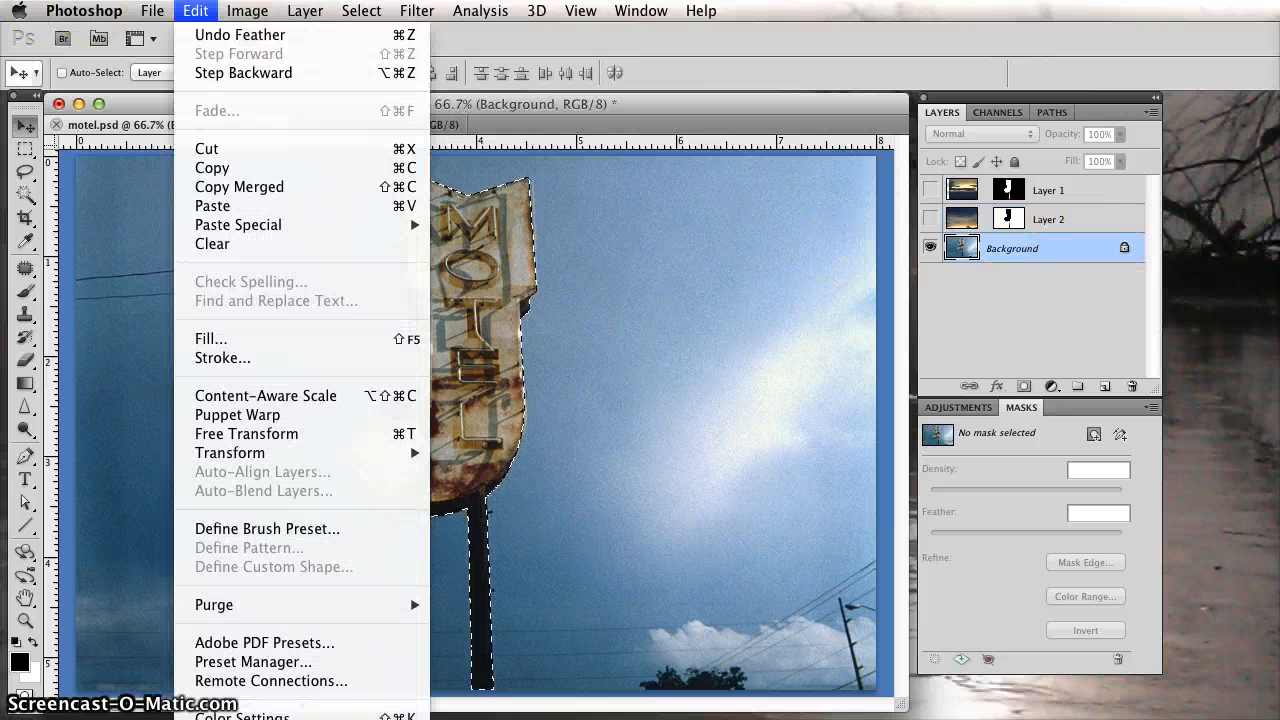
click(212, 169)
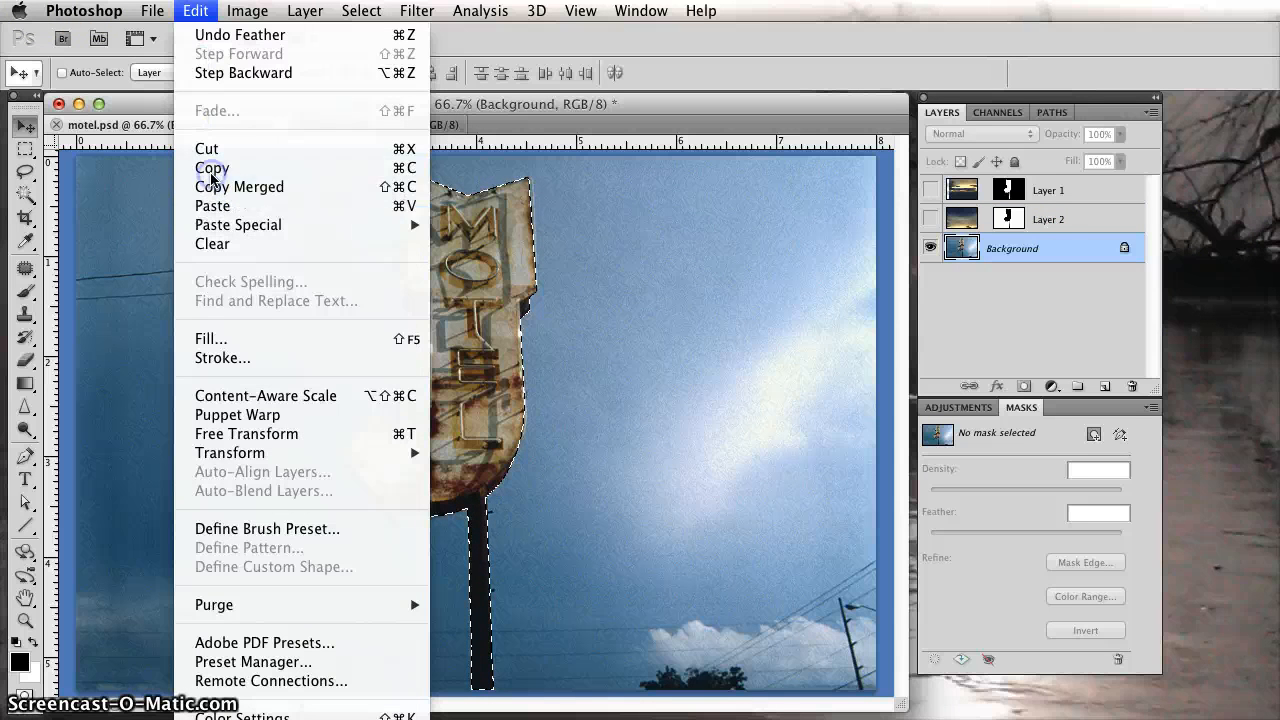
Clear the selection in clouds.psd and paste the copied motel sign over the sky as a new layer.
click(365, 126)
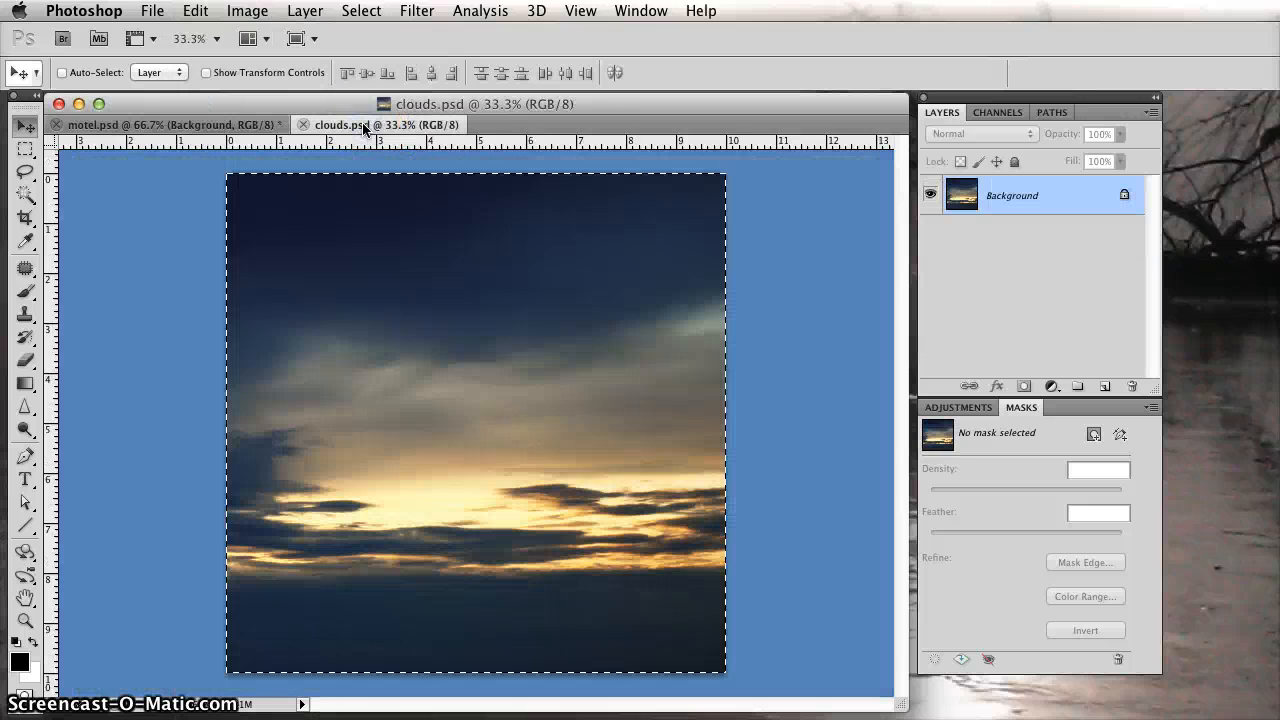
key(super+d)
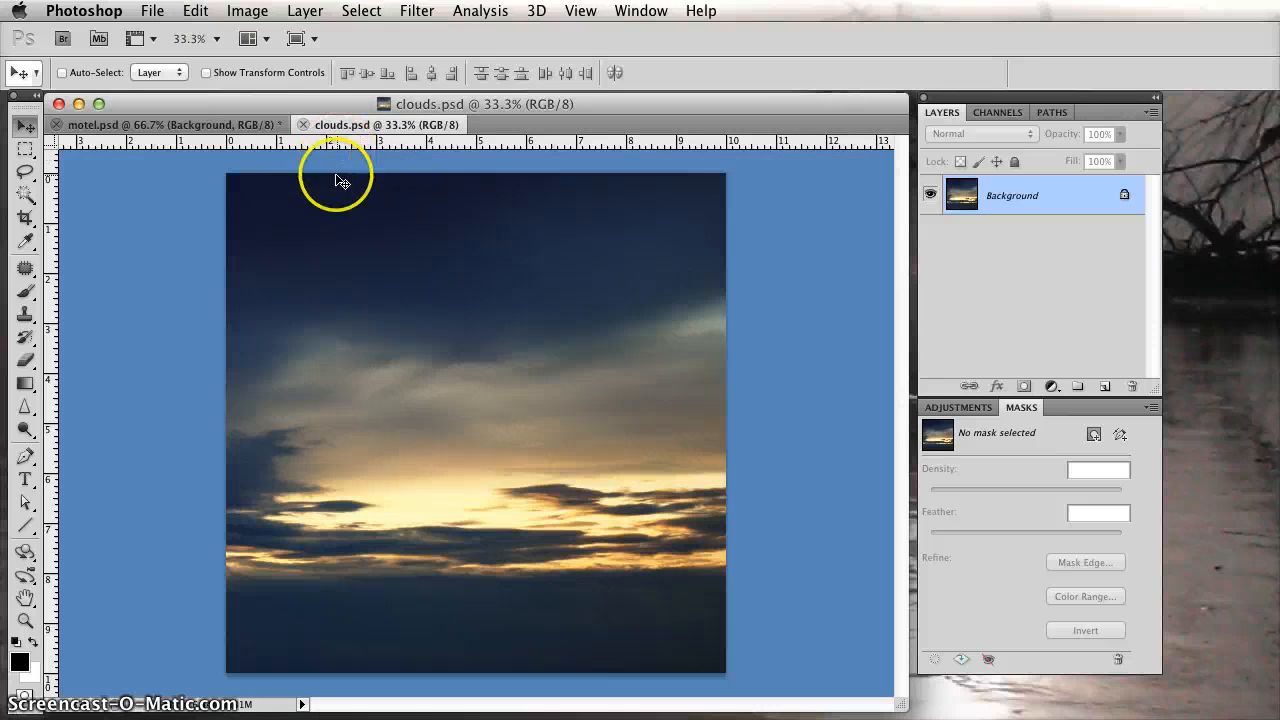
click(195, 10)
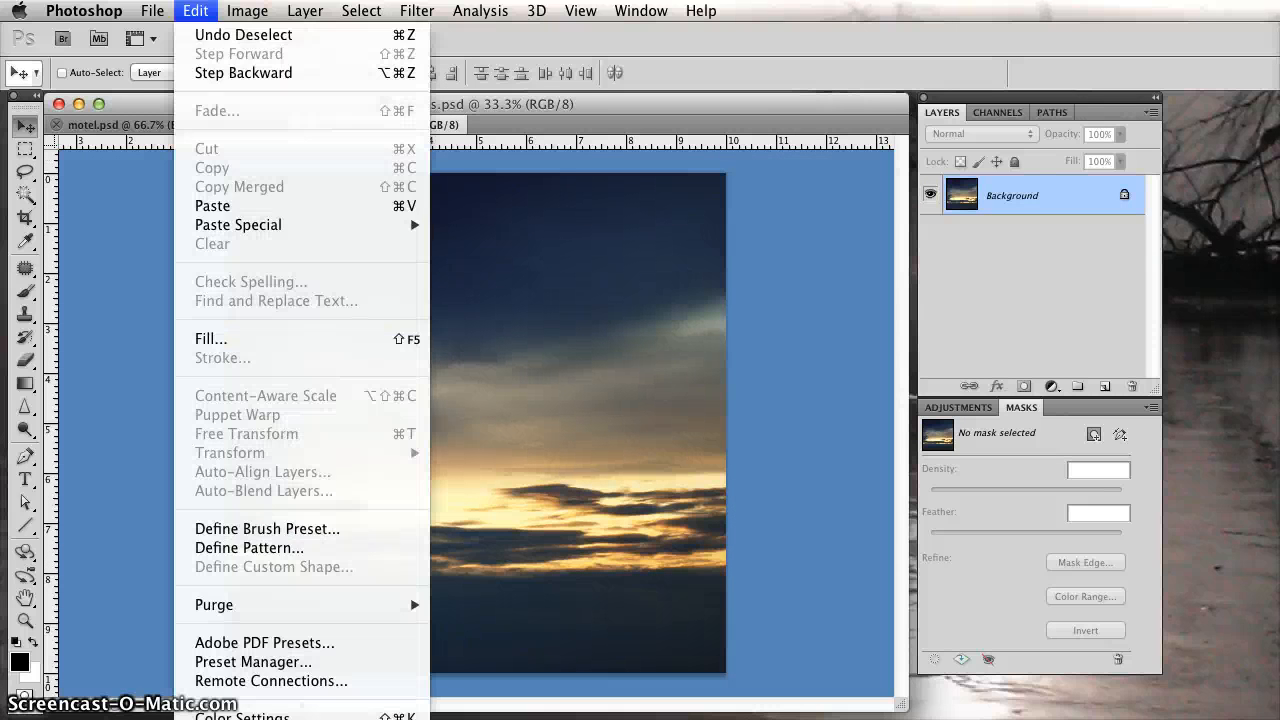
click(216, 207)
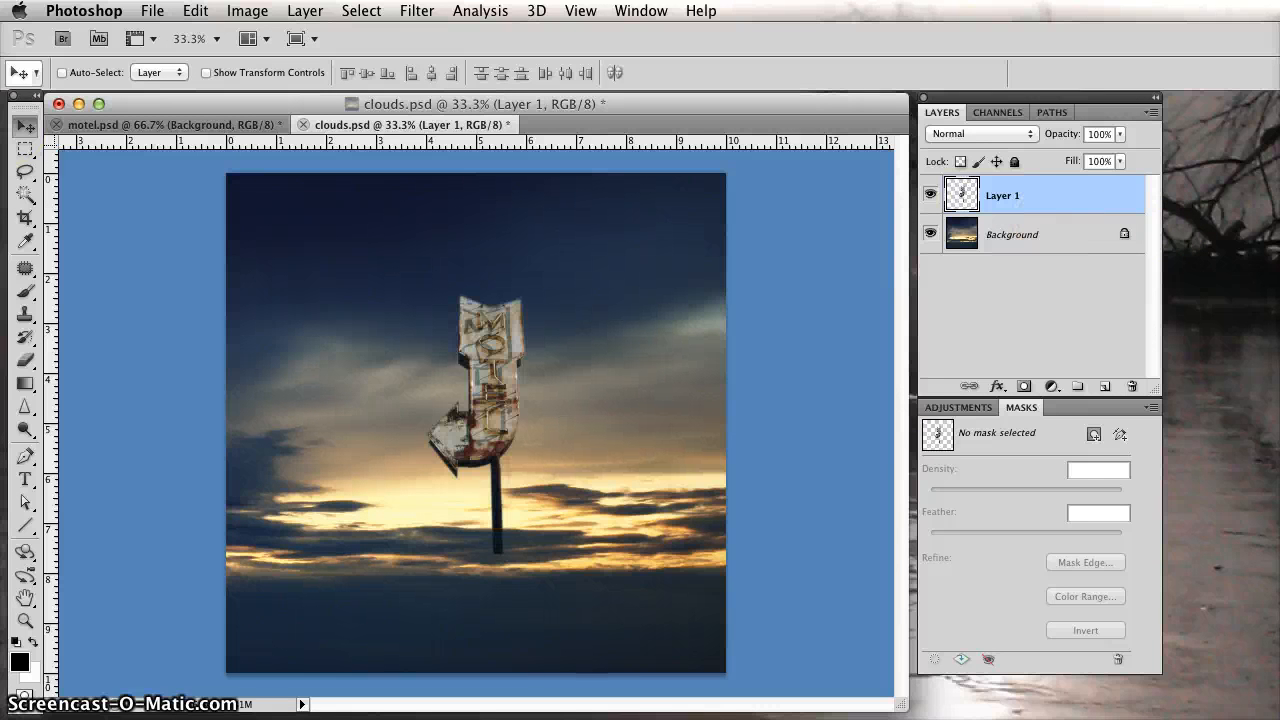
Move the pasted sign to the lower-left area of the sky so its pole reaches the image's bottom edge.
click(25, 125)
click(497, 361)
drag(474, 408, 352, 482)
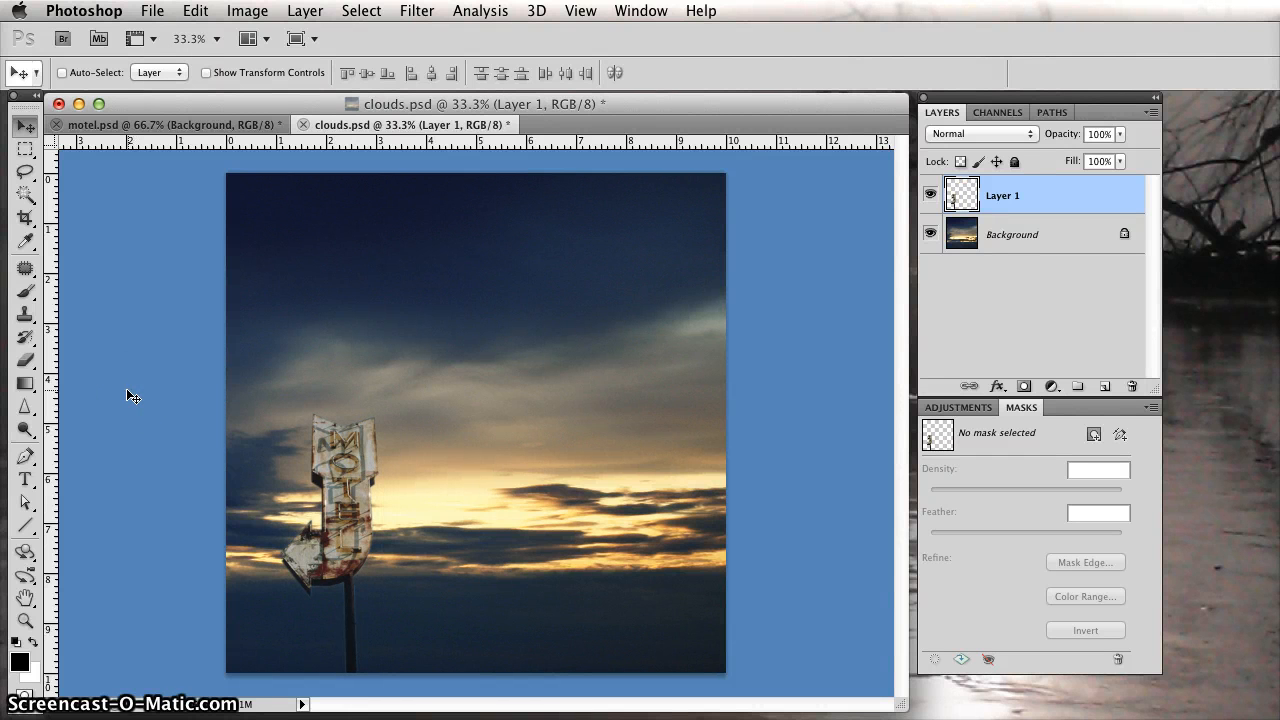
Examine the feathered edges of the pasted sign against the sunset sky at 66.7% magnification.
key(super+plus)
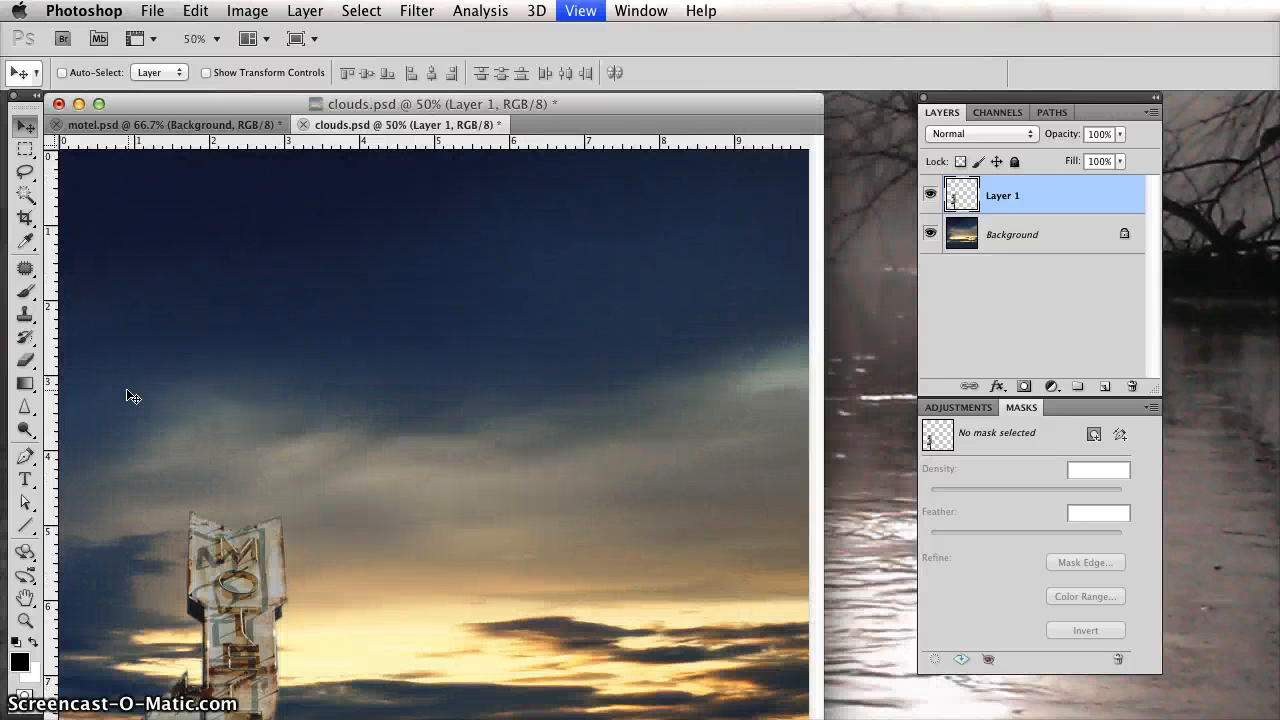
click(522, 241)
key(super+plus)
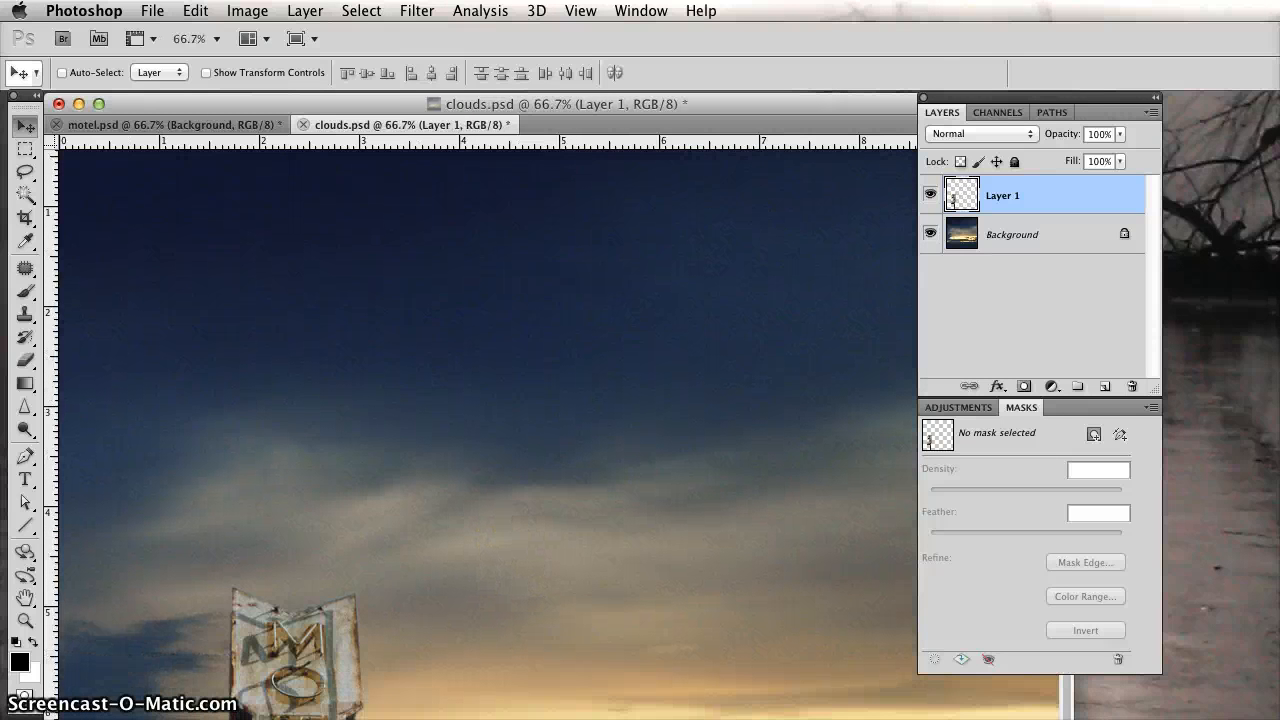
drag(1129, 560, 1057, 690)
key(space)
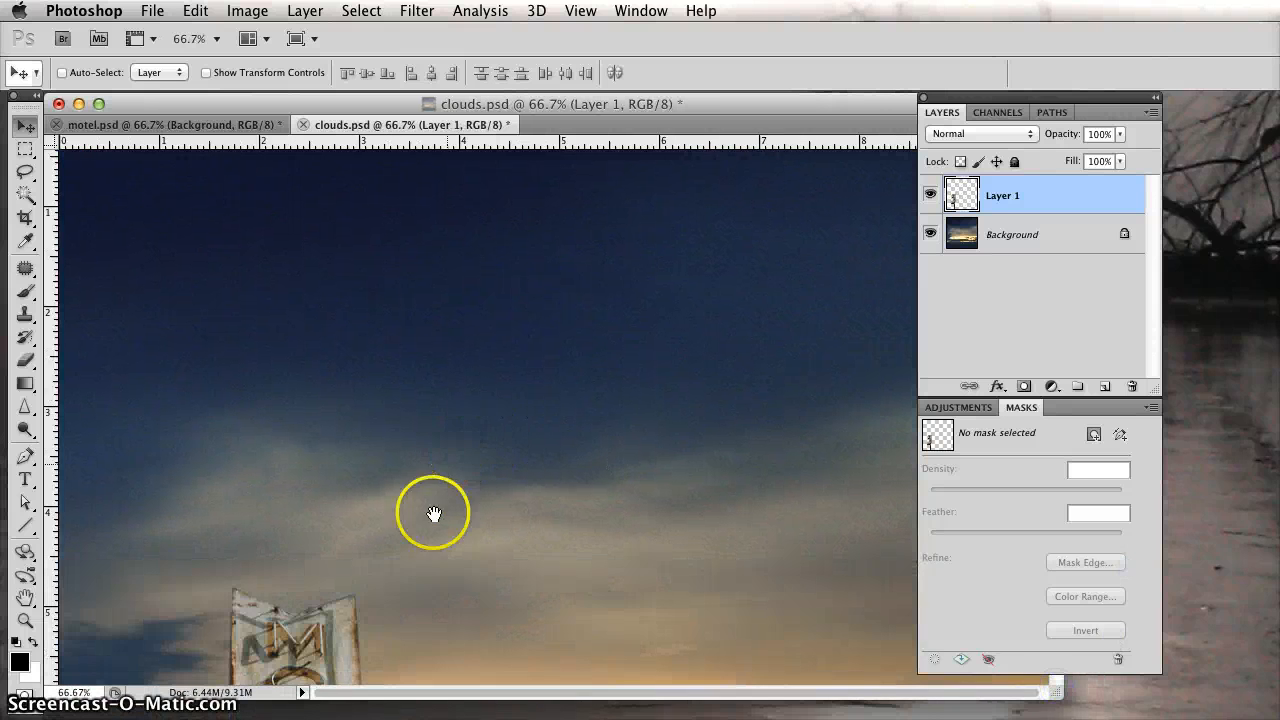
drag(434, 516, 480, 234)
drag(380, 548, 397, 413)
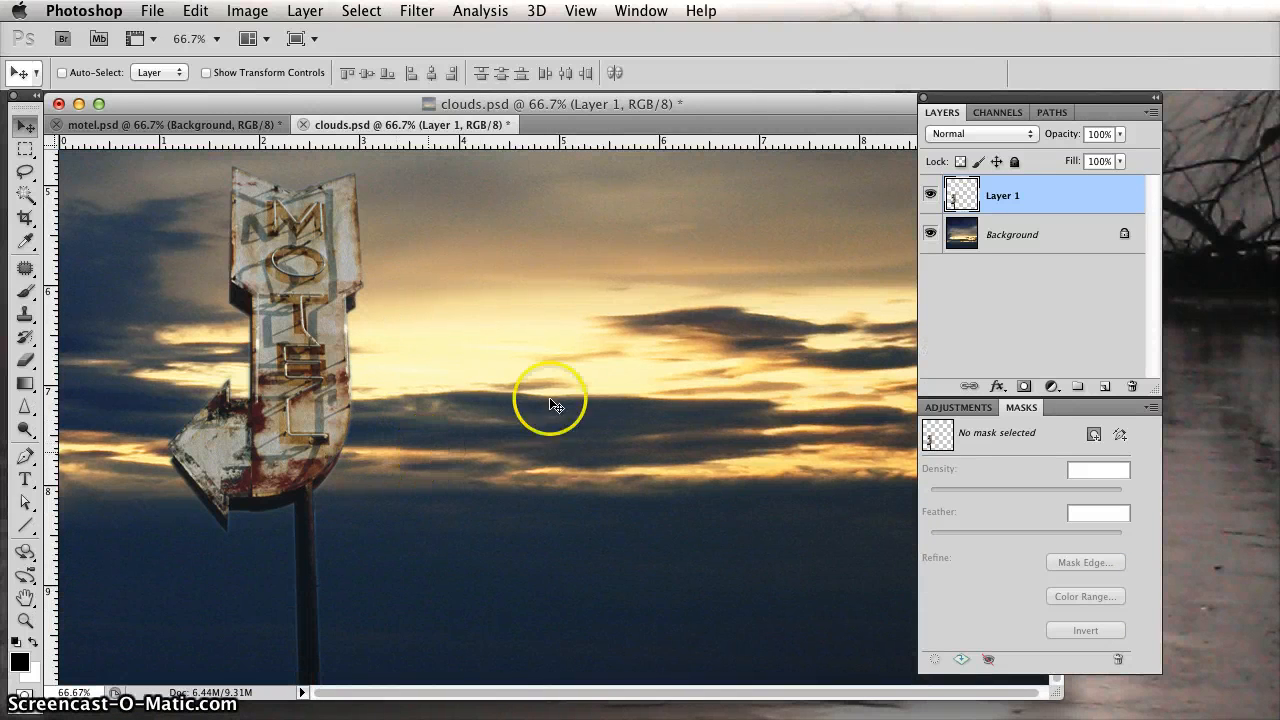
click(734, 222)
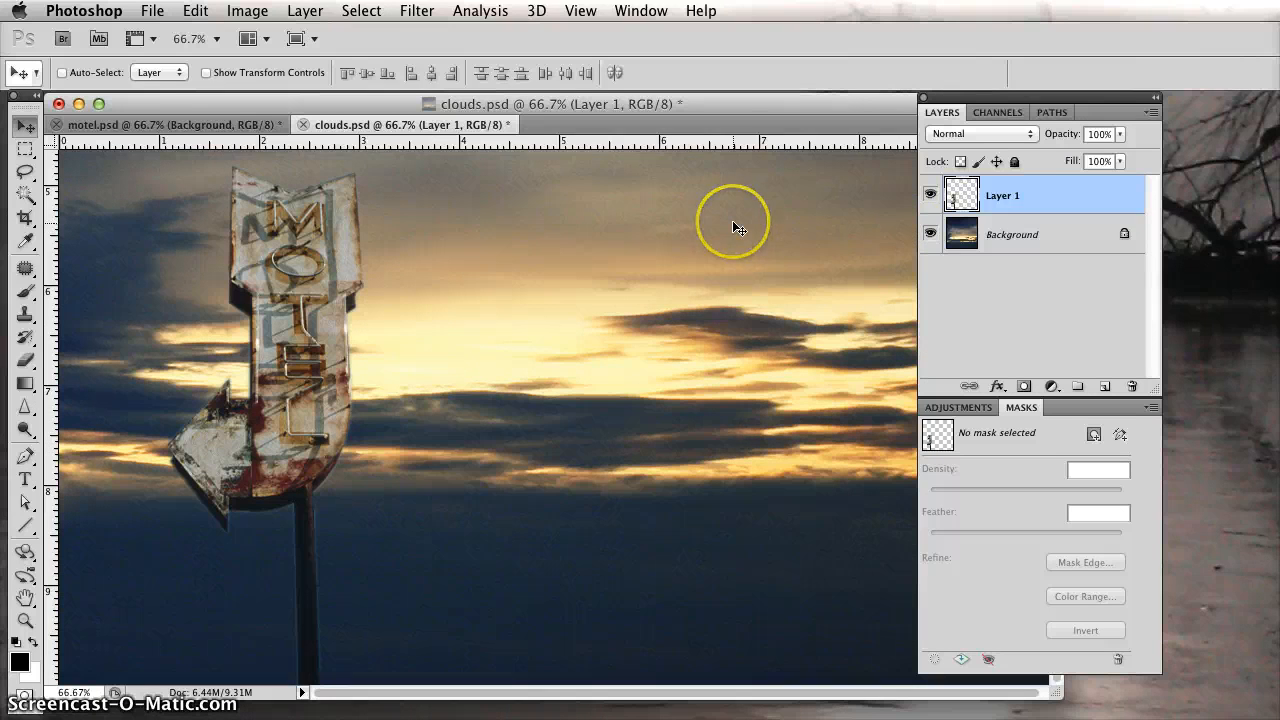
Try the sign layer at 60% opacity and restore it to 100%.
click(1122, 133)
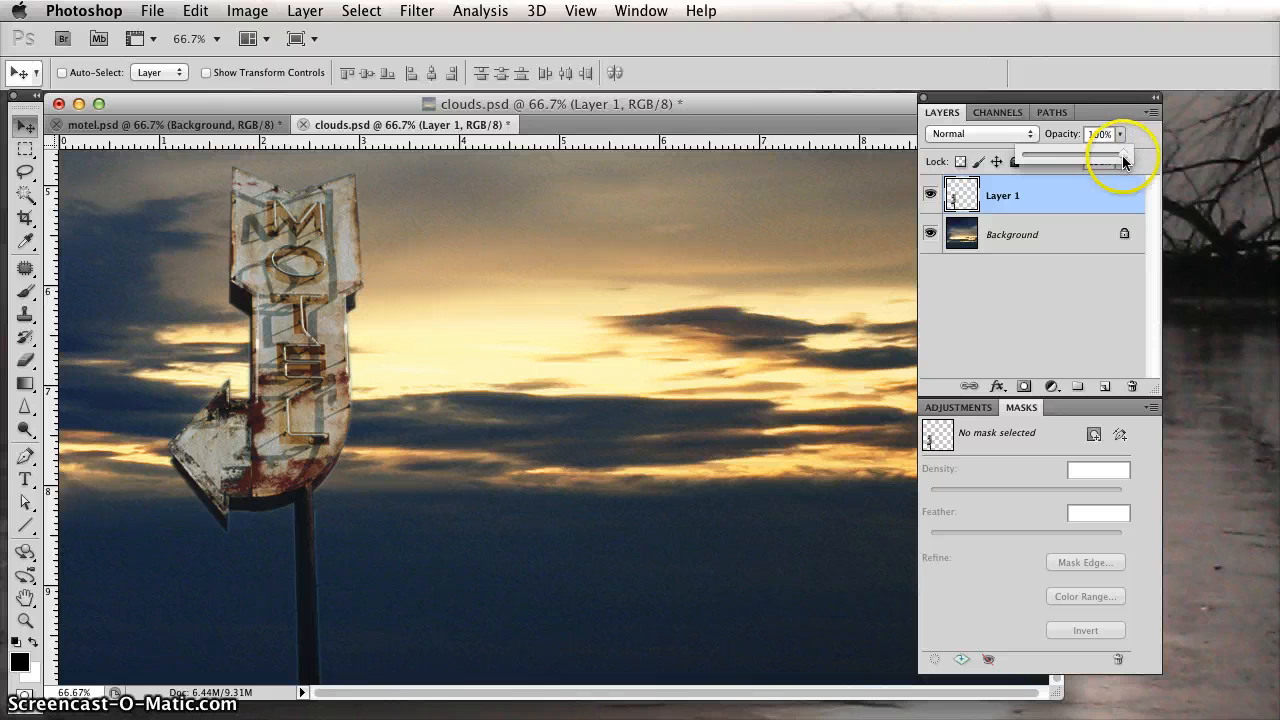
drag(1124, 158, 1083, 156)
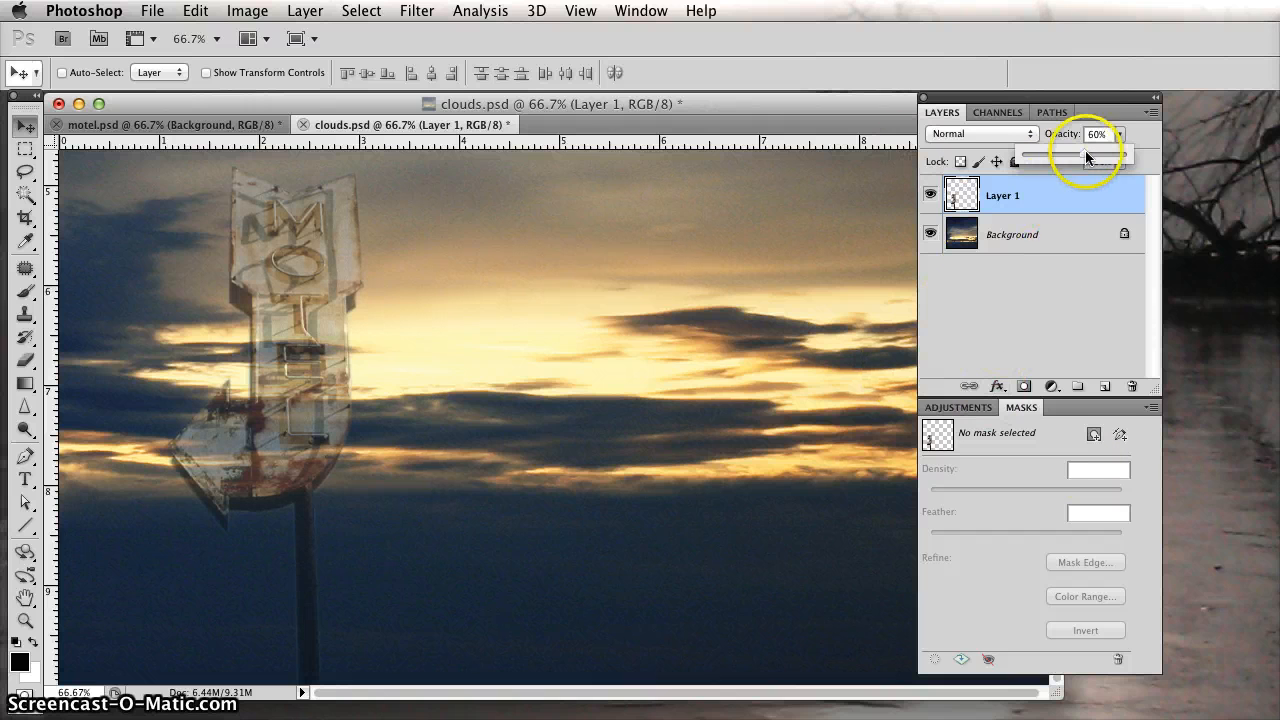
drag(1085, 150, 962, 357)
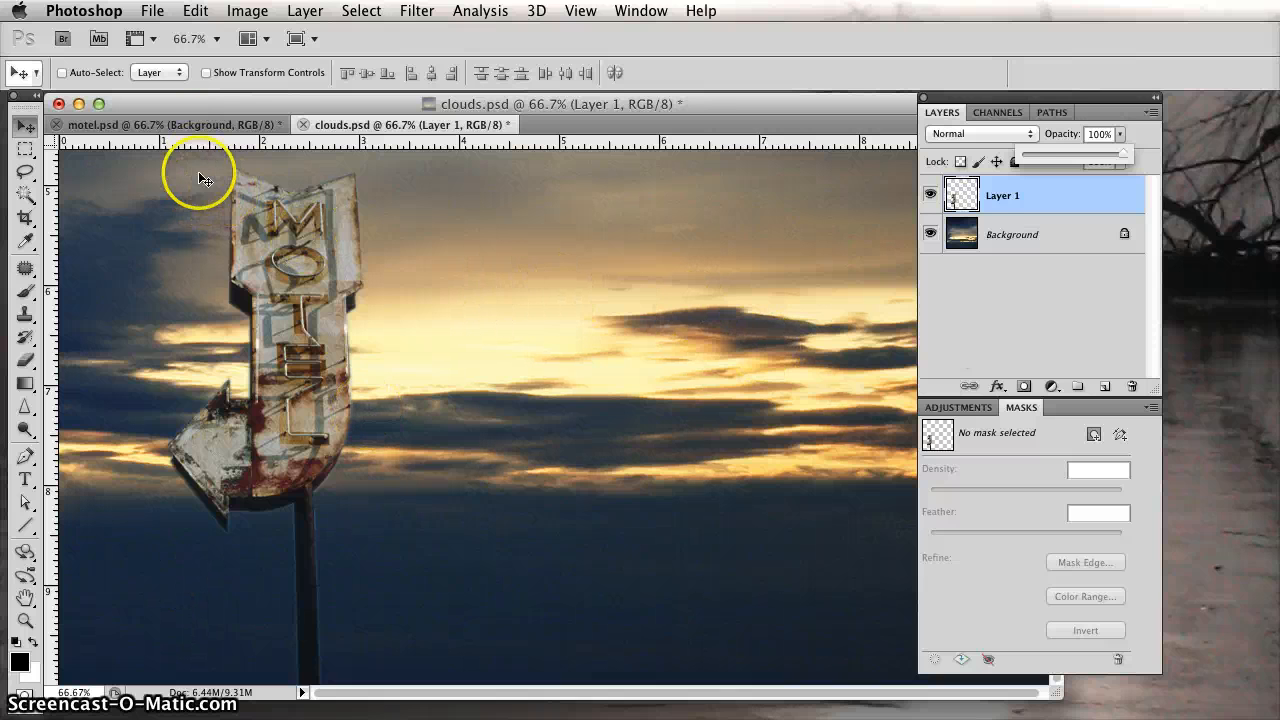
Compare the original sign in motel.psd with the pasted sign in clouds.psd.
click(190, 126)
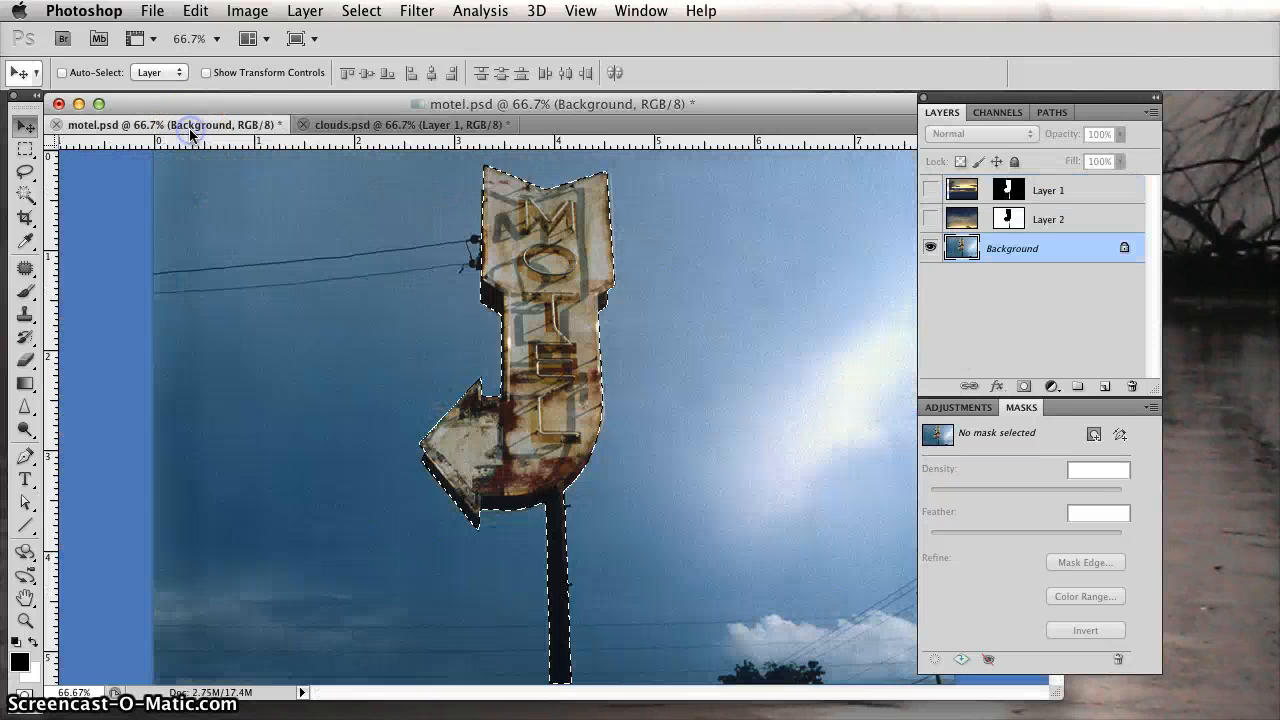
click(377, 127)
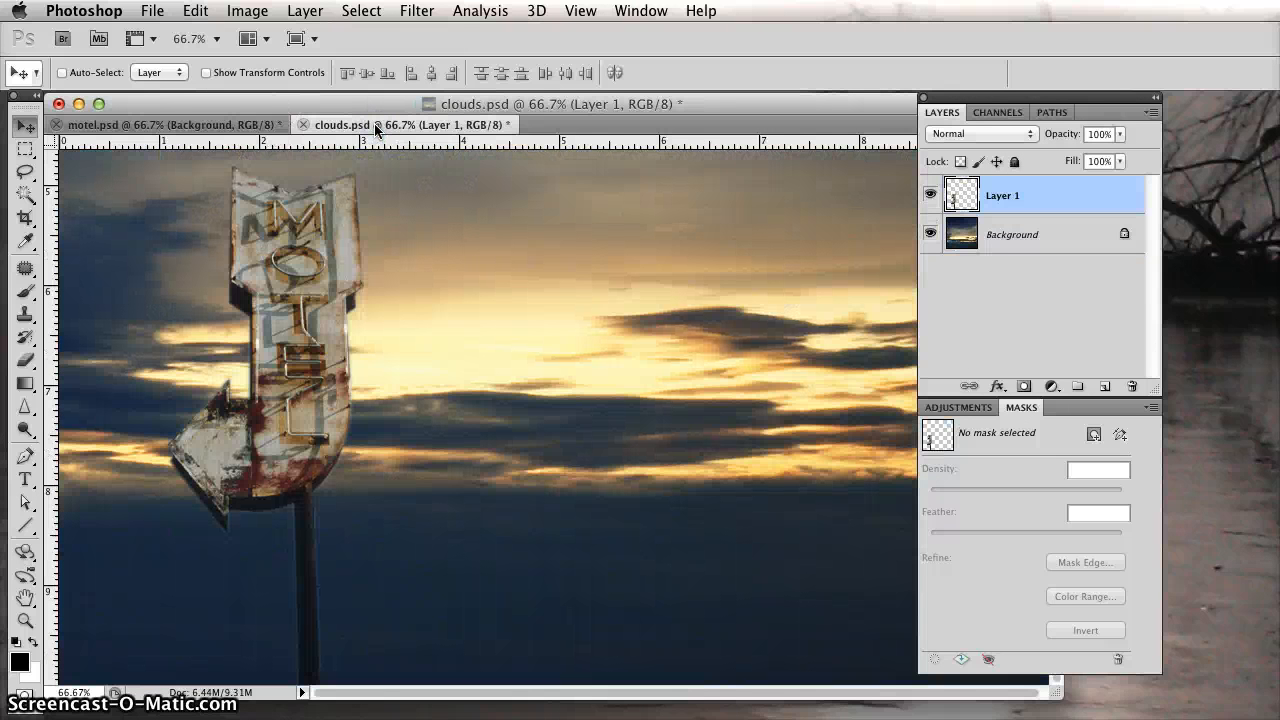